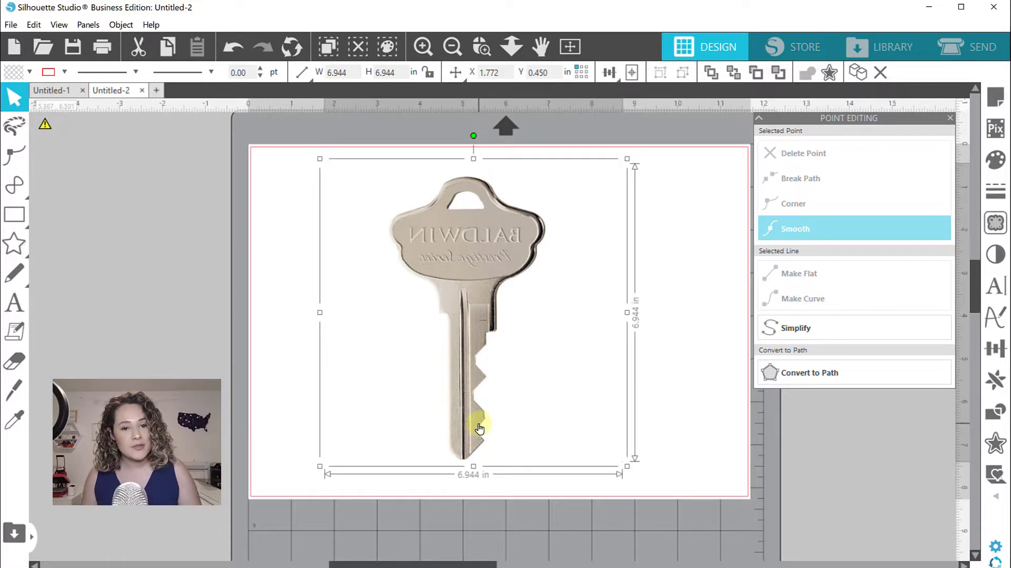
- Start a curve shape on the key image, tracing the blade's smooth left edge from below the shoulder around the tip to the lowest tooth
left_click(295, 327)
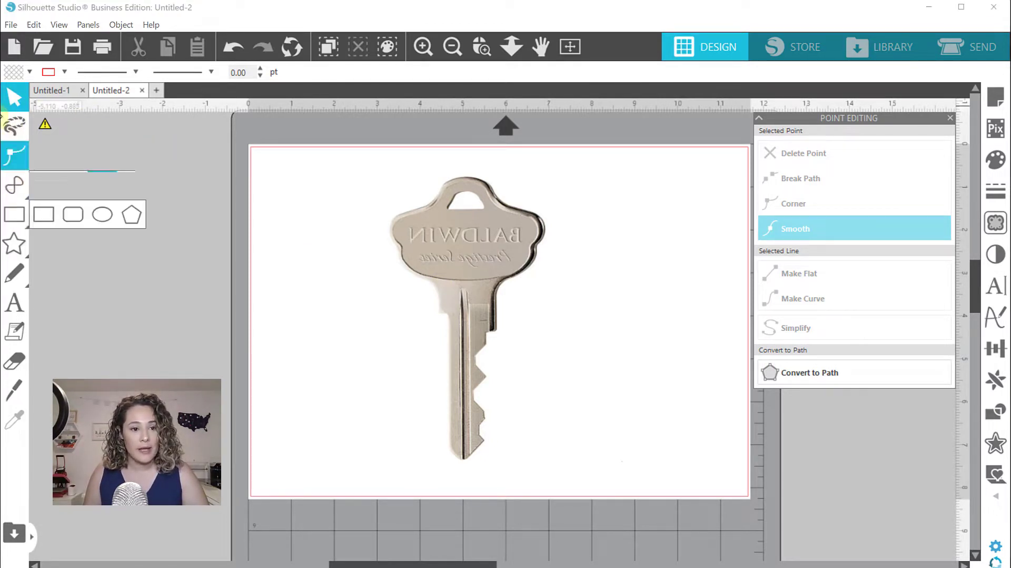
mouse_move(17, 185)
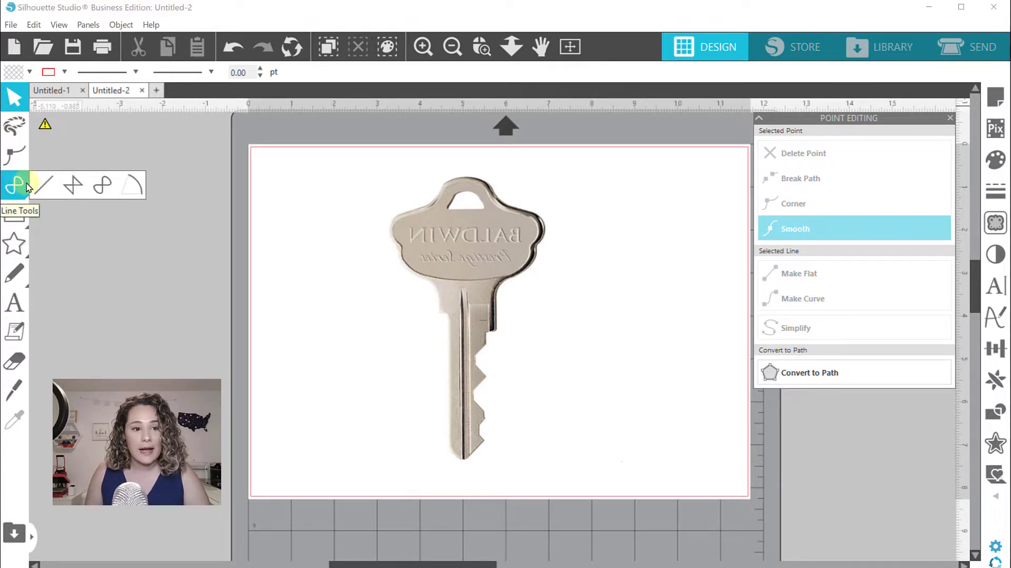
left_click(103, 193)
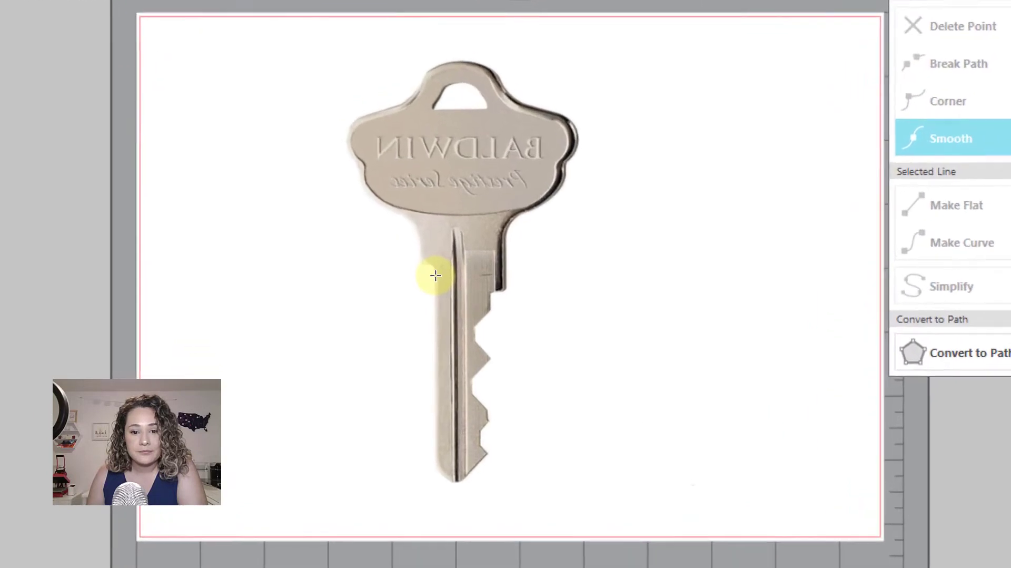
left_click(452, 333)
mouse_move(435, 304)
left_mouse_down()
mouse_move(425, 295)
mouse_move(433, 301)
left_mouse_up()
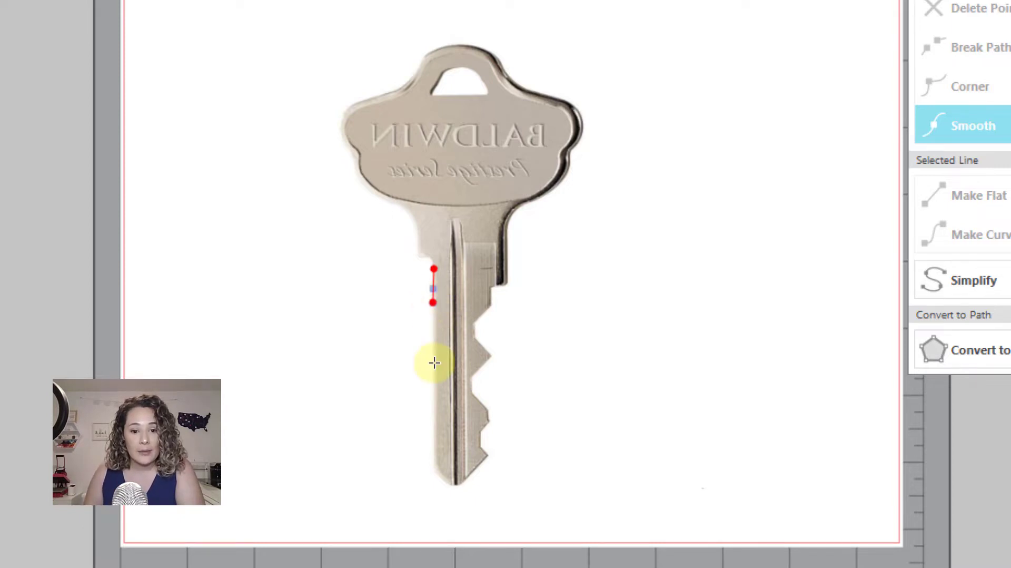
left_click(436, 463)
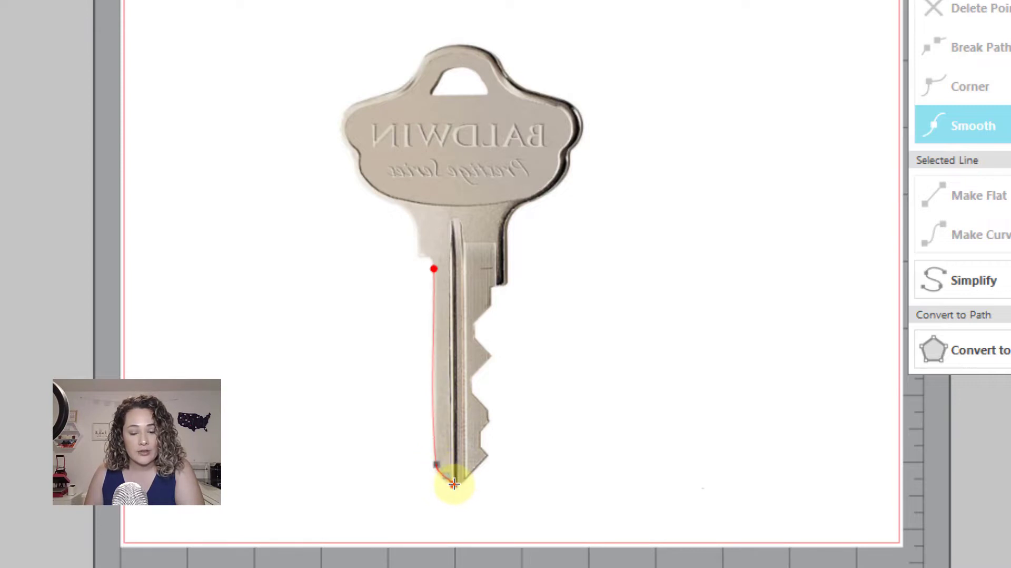
left_click(454, 484)
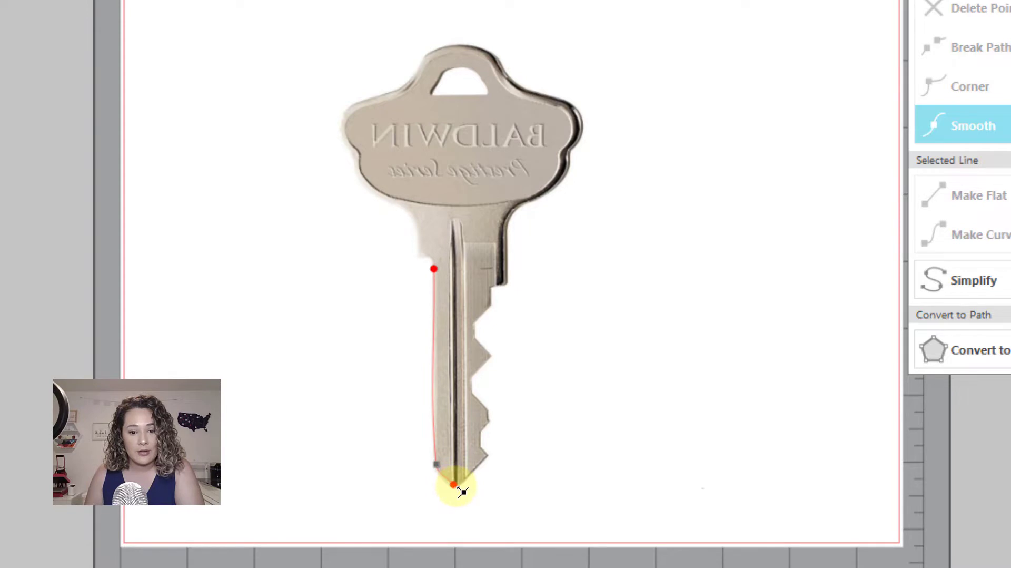
left_click(489, 456)
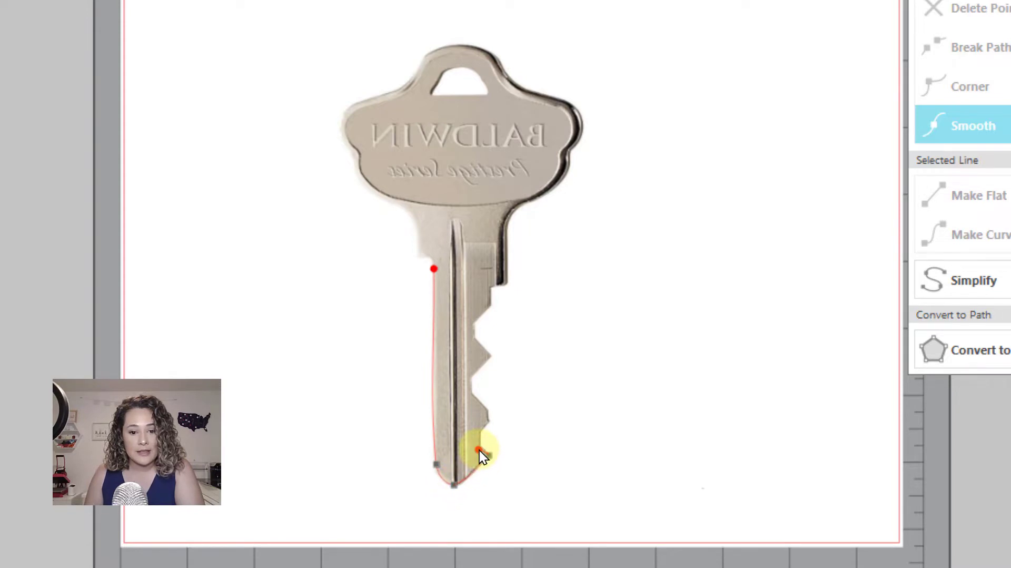
- Continue the curve outline along the lower teeth of the blade up to the peak of the middle tooth
left_click(478, 427)
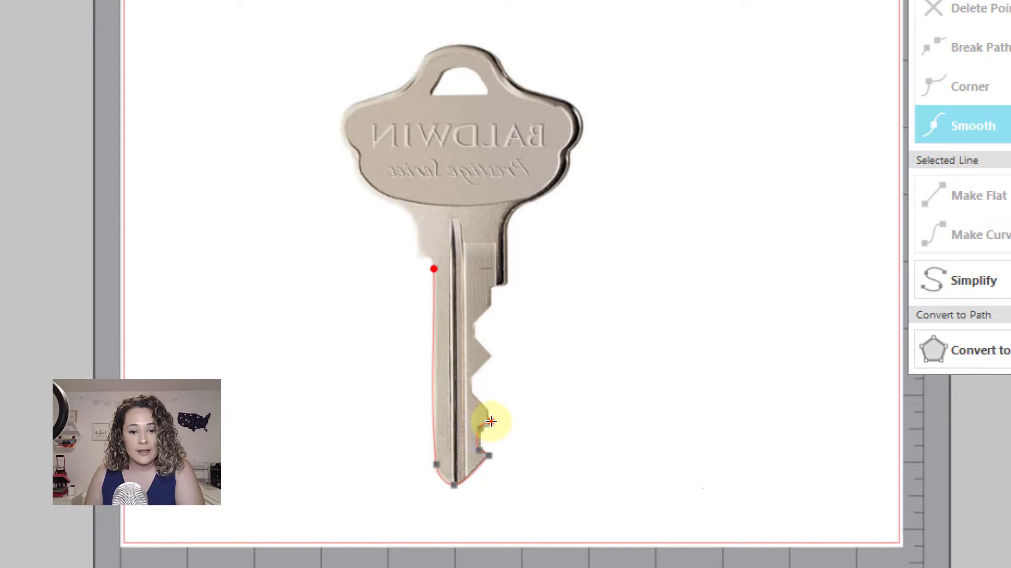
left_click(490, 419)
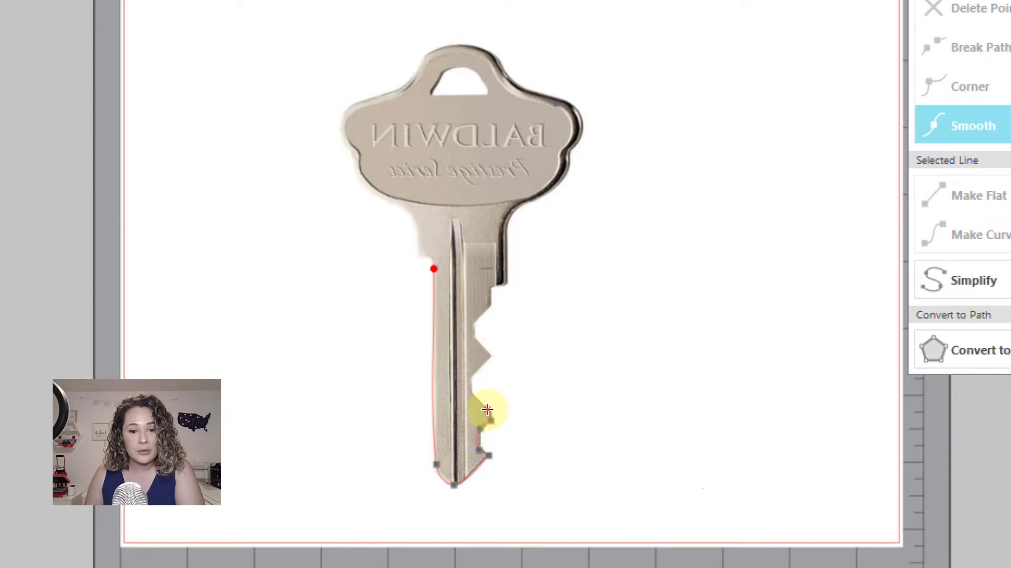
left_click(488, 410)
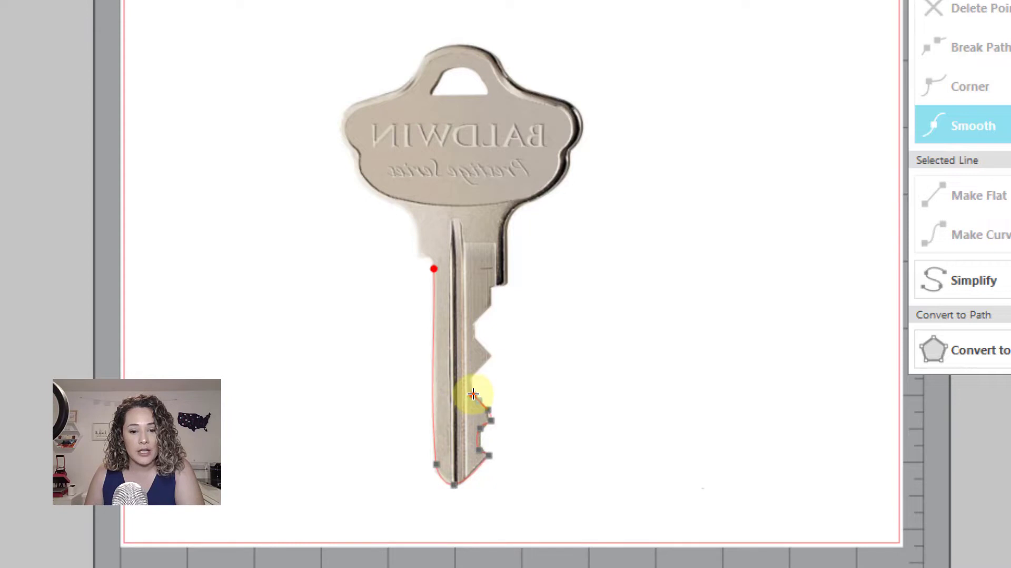
left_click(473, 394)
left_click(472, 374)
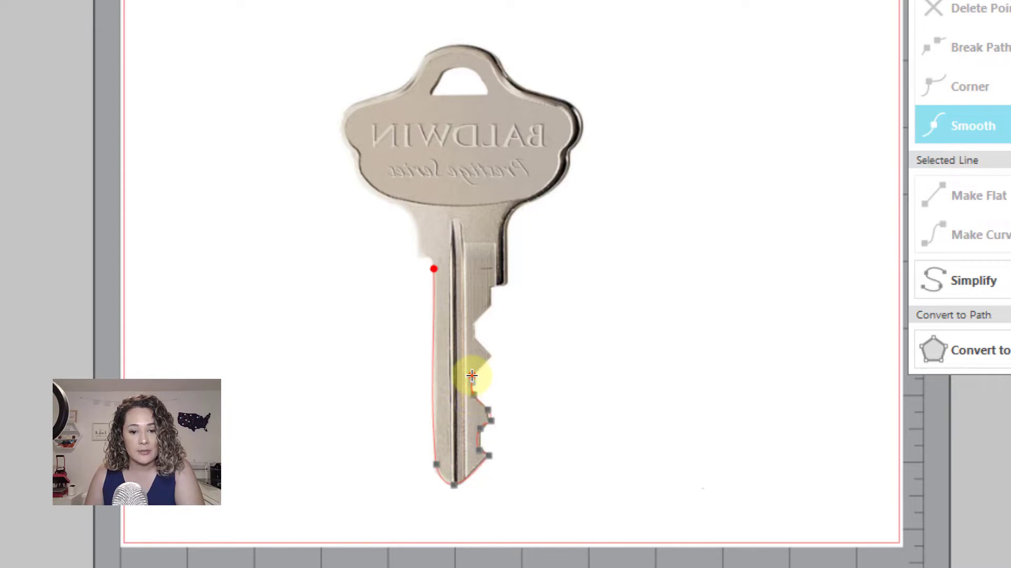
left_click(489, 354)
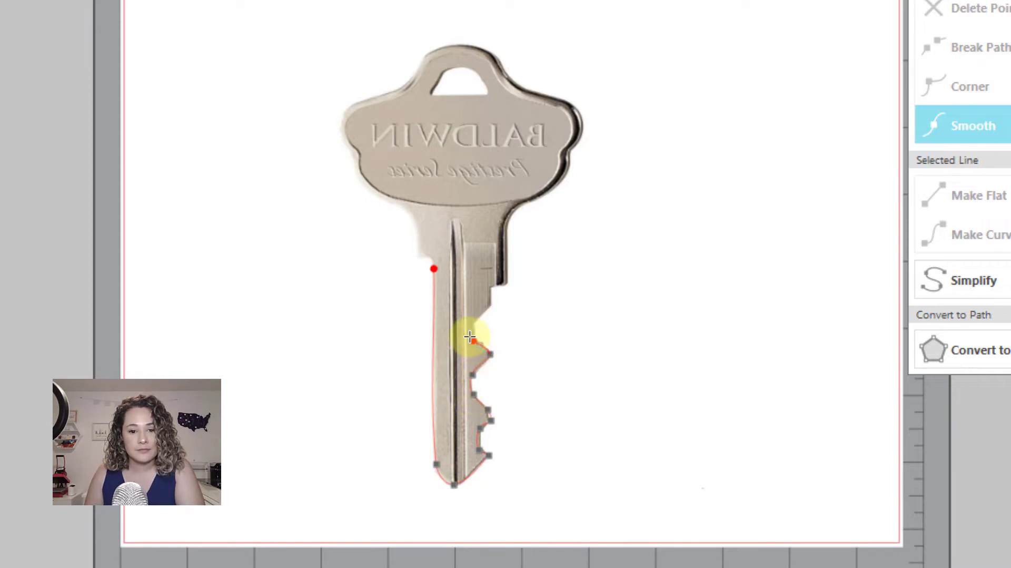
- Continue the outline over the upper teeth and around the shoulder step on the blade's right edge
left_click(474, 340)
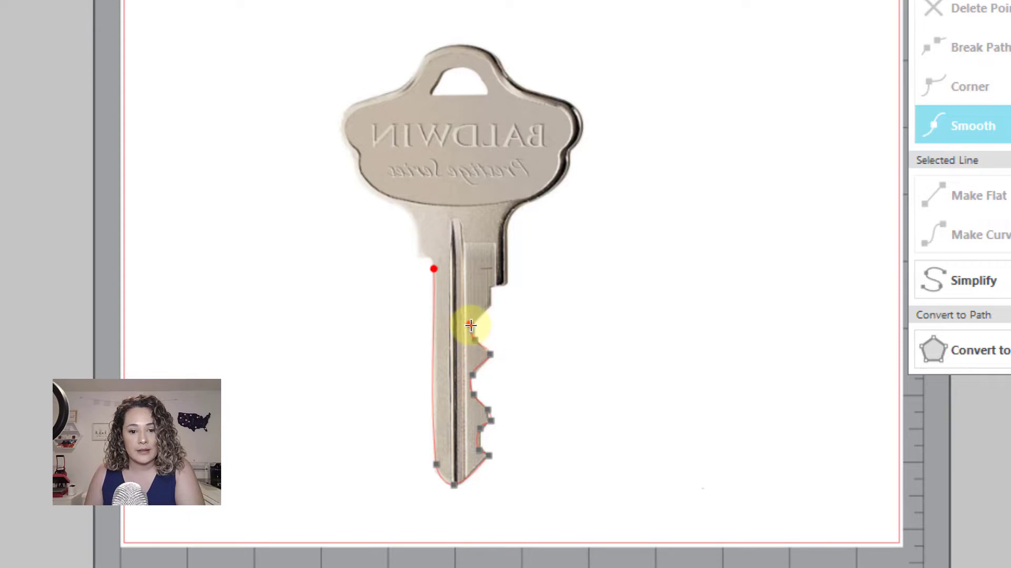
left_click(473, 325)
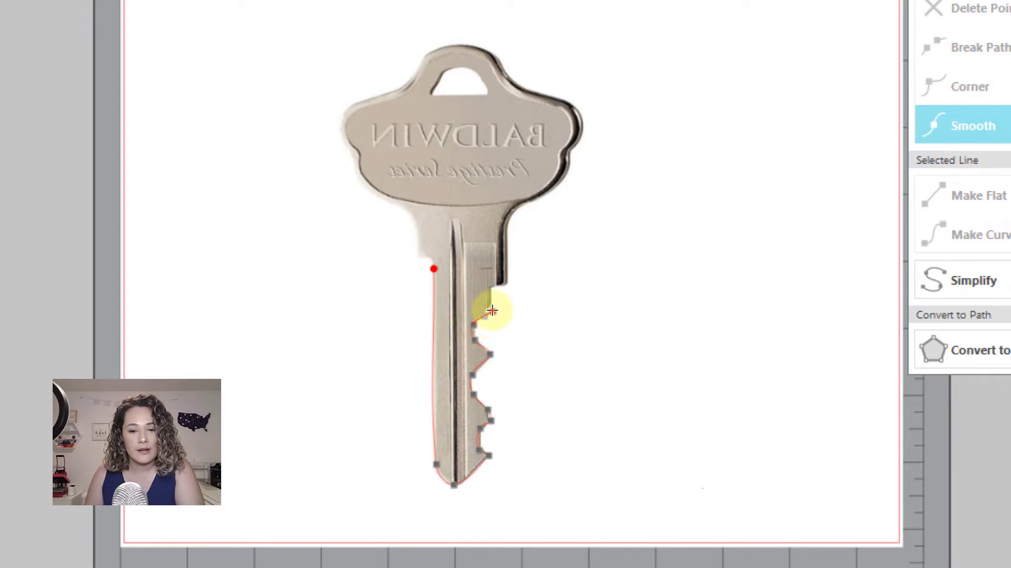
left_click(490, 306)
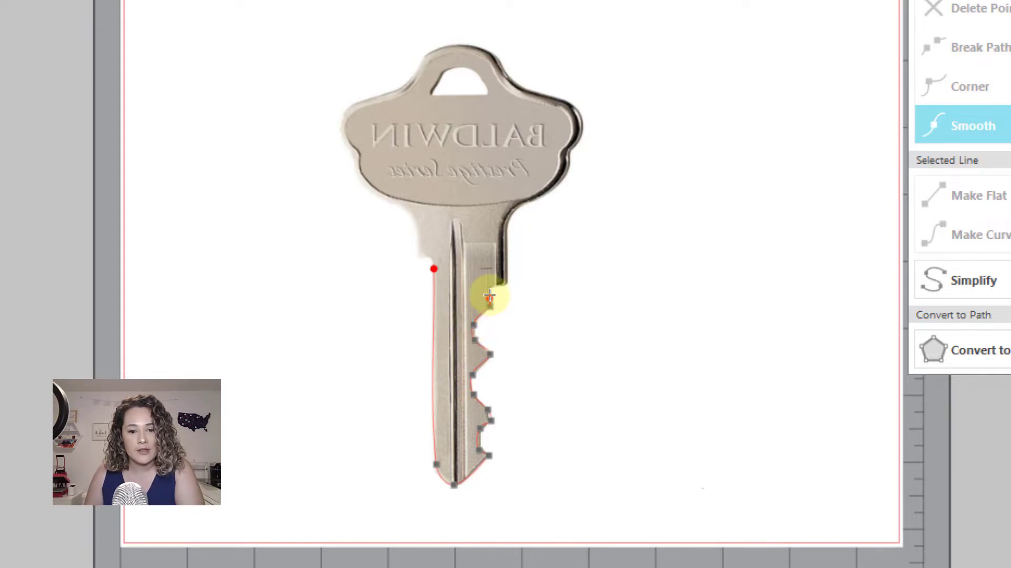
left_click(492, 295)
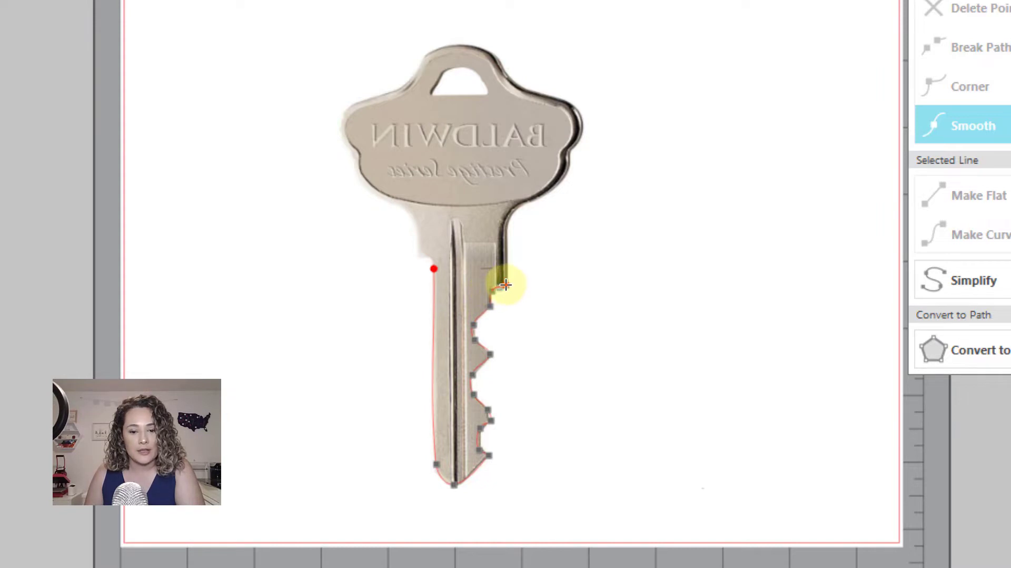
left_click(506, 284)
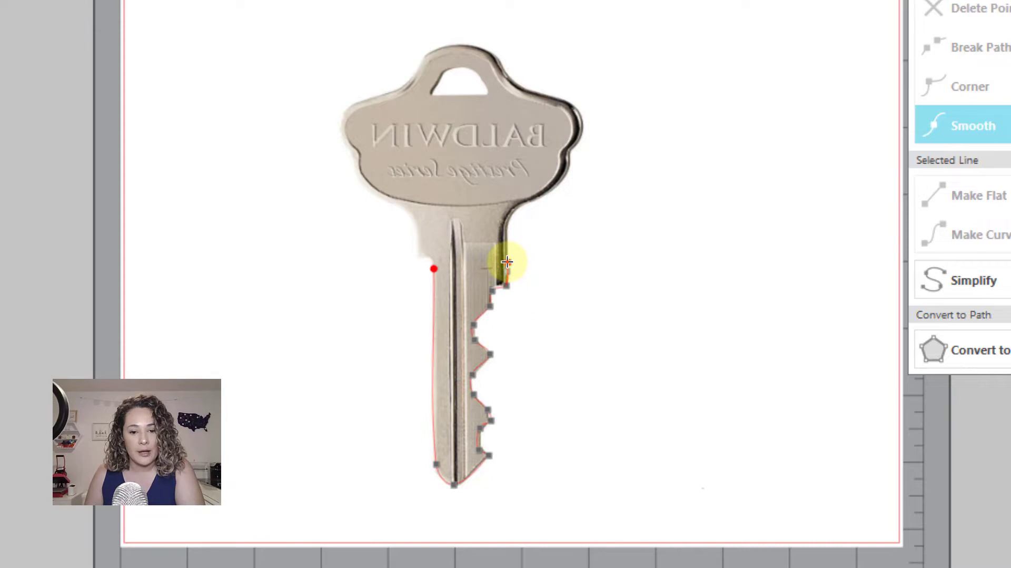
left_click(507, 261)
- Close the outline at its starting point, forming a blade shape about 1.3 in wide and 3.4 in high
left_click(434, 269)
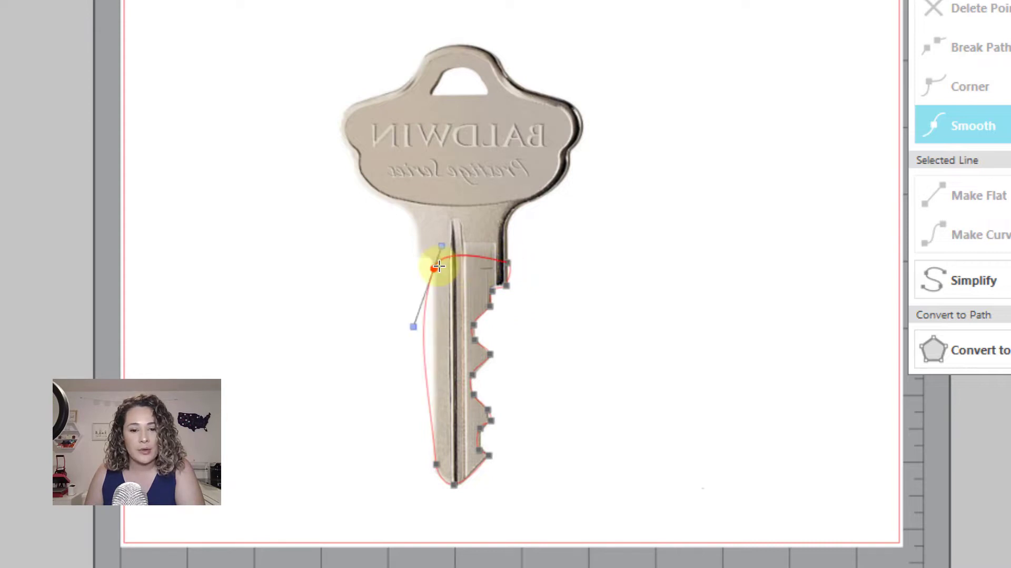
key("ctrl+z")
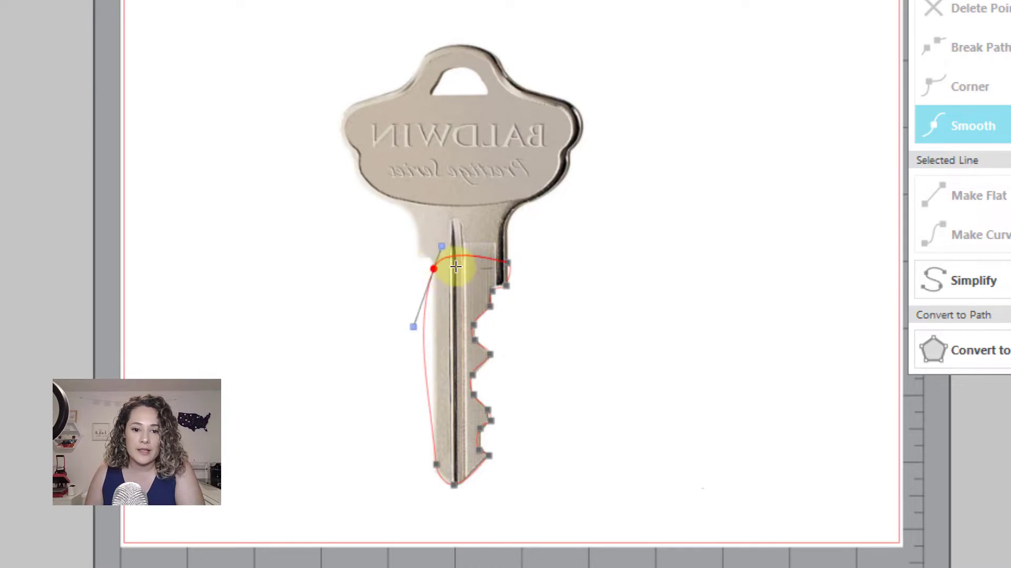
left_click(435, 269)
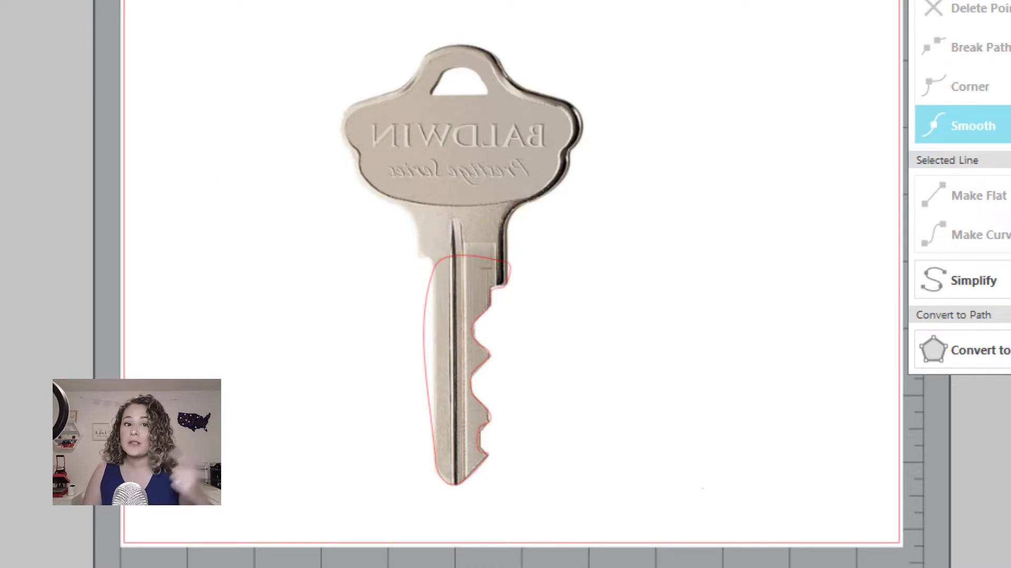
- Fill the traced blade shape with purple and set the fill transparency to 83%
left_click(430, 335)
left_click(425, 347)
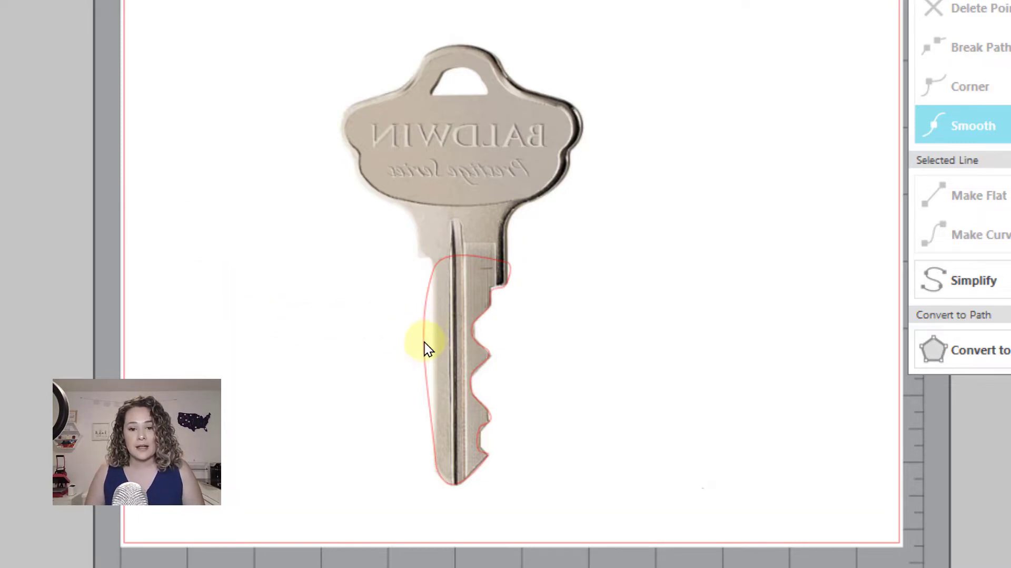
left_click(166, 171)
left_click(467, 198)
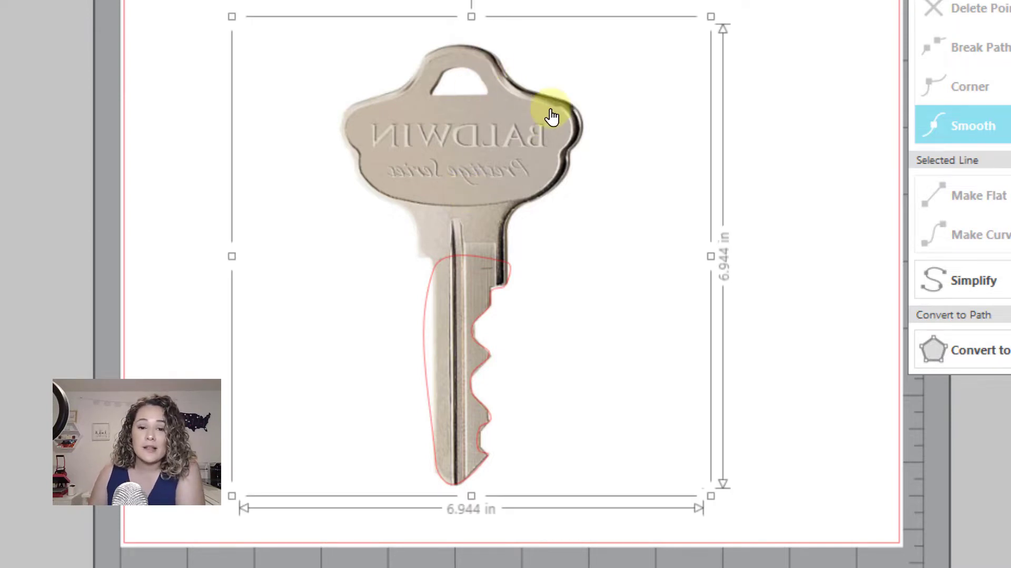
left_click(425, 342)
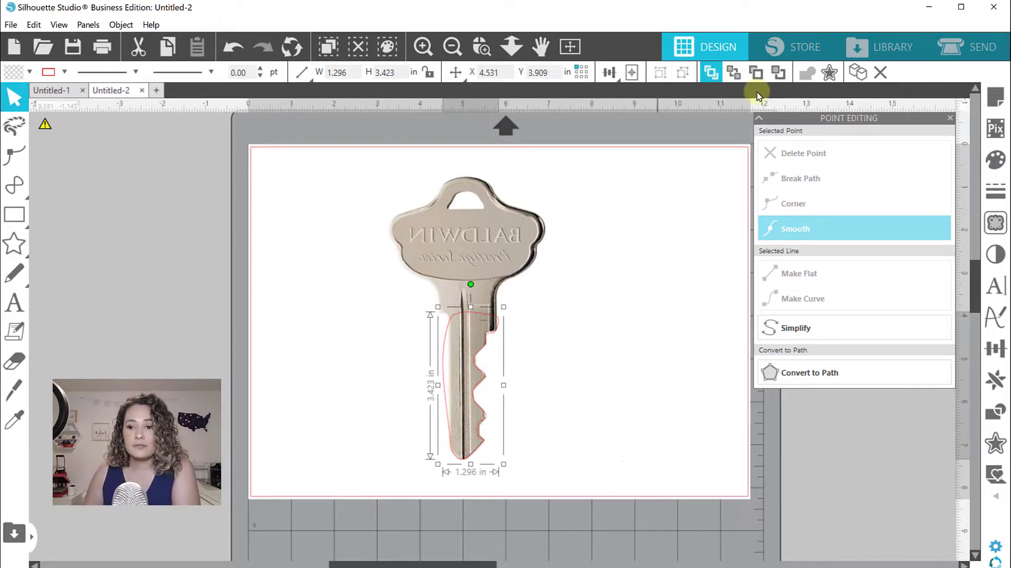
left_click(995, 159)
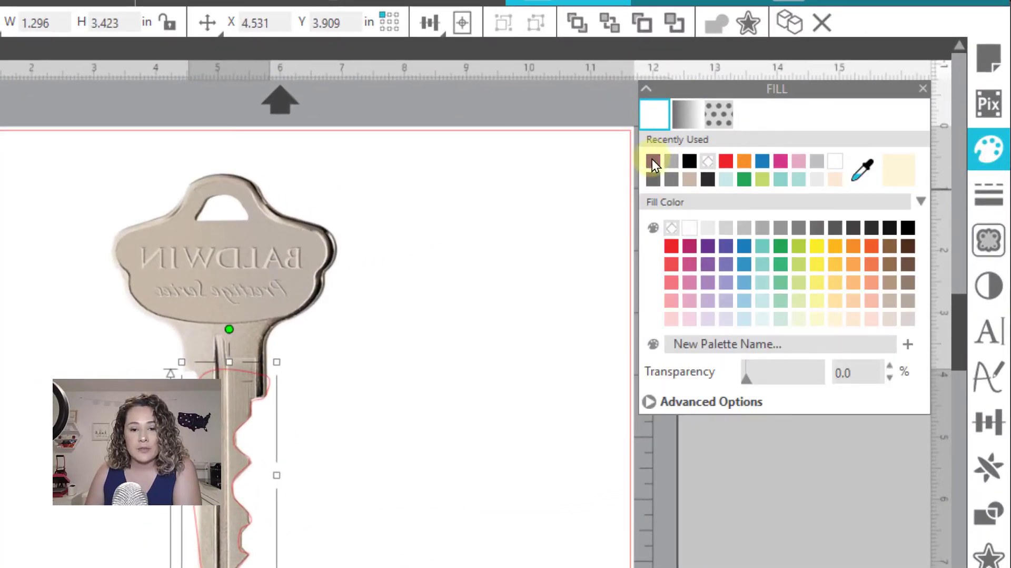
left_click(652, 159)
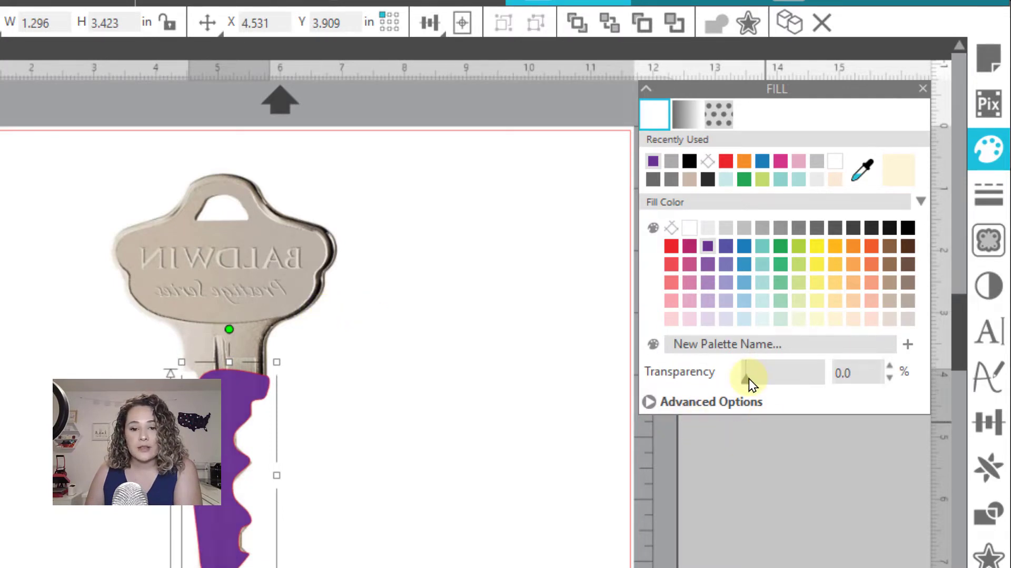
left_click_drag(749, 378, 807, 369)
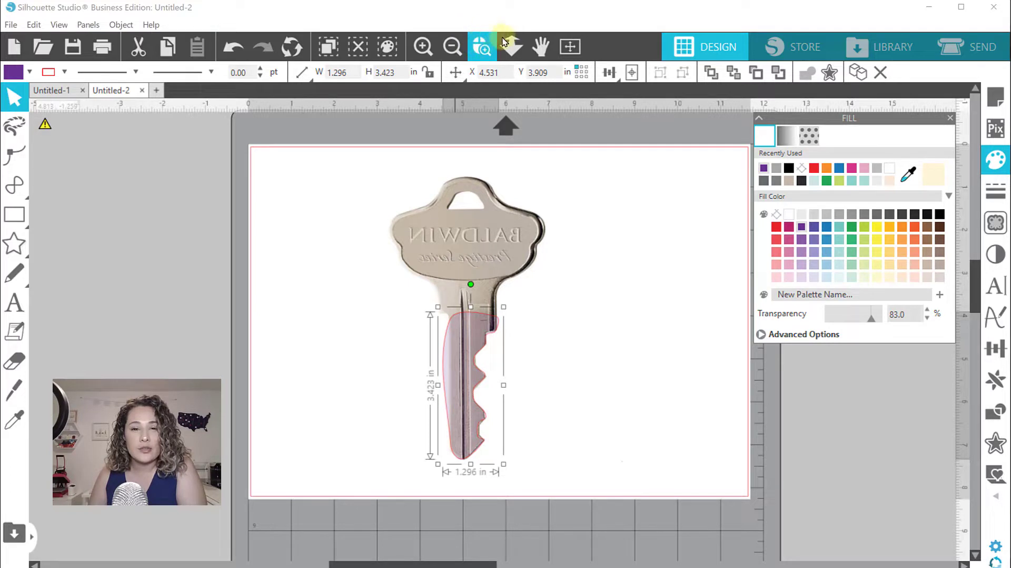
- Edit the blade shape's points and lengthen the upper control handle of the top-left point to raise the top curve
left_click(483, 53)
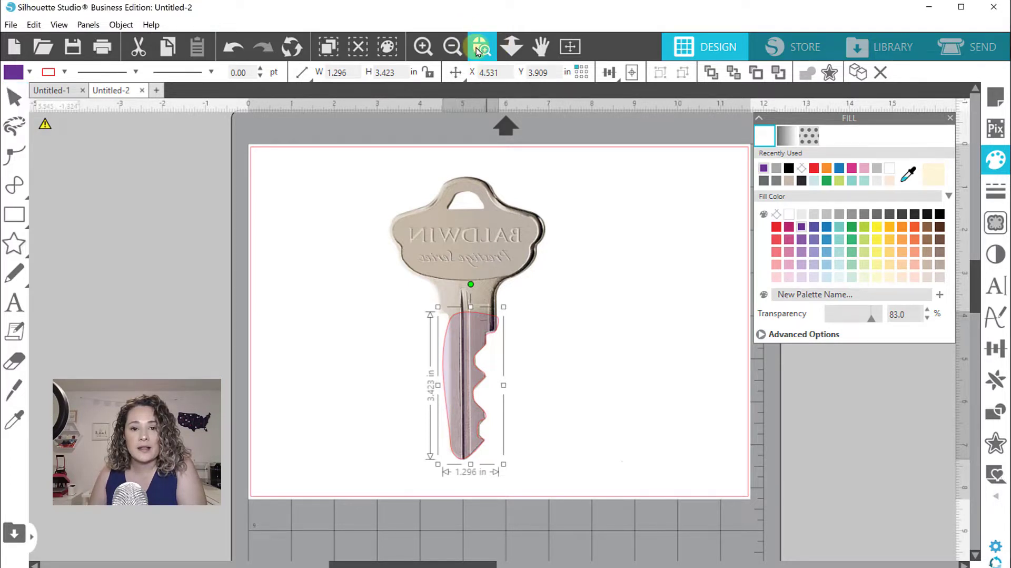
left_click_drag(413, 300, 598, 491)
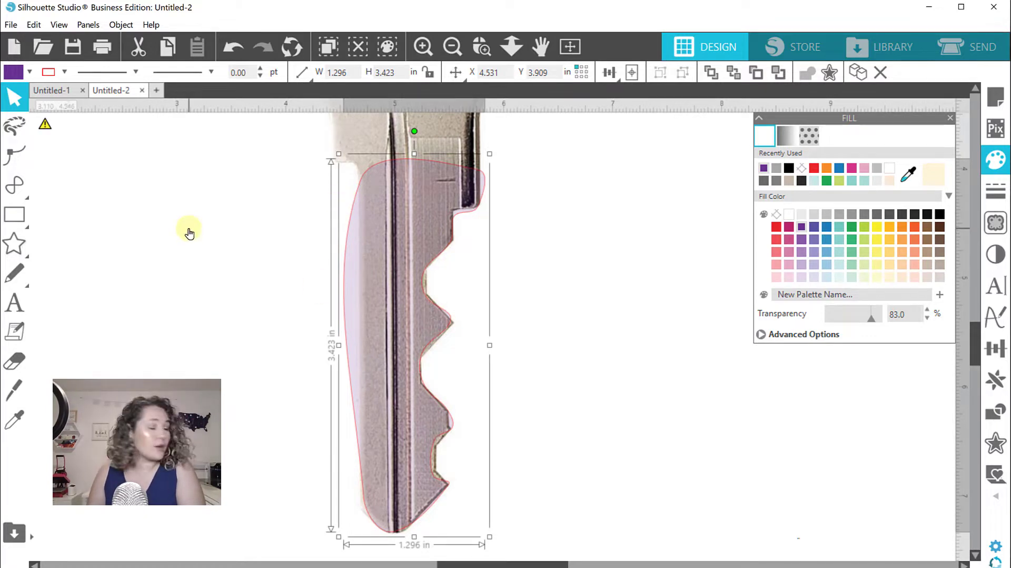
double_click(342, 269)
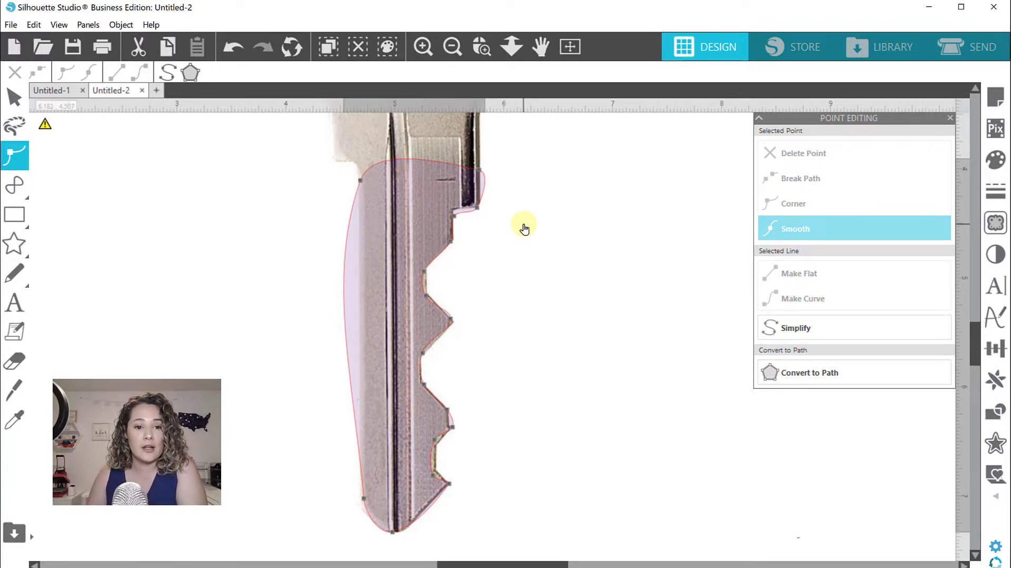
left_click(363, 181)
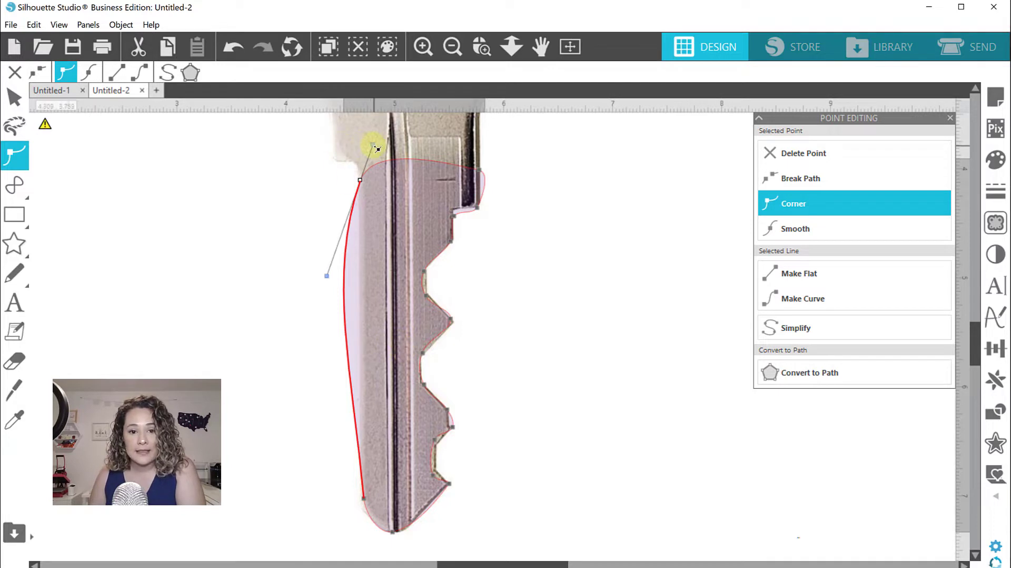
mouse_move(362, 138)
left_mouse_down()
mouse_move(396, 136)
mouse_move(347, 126)
mouse_move(373, 127)
left_mouse_up()
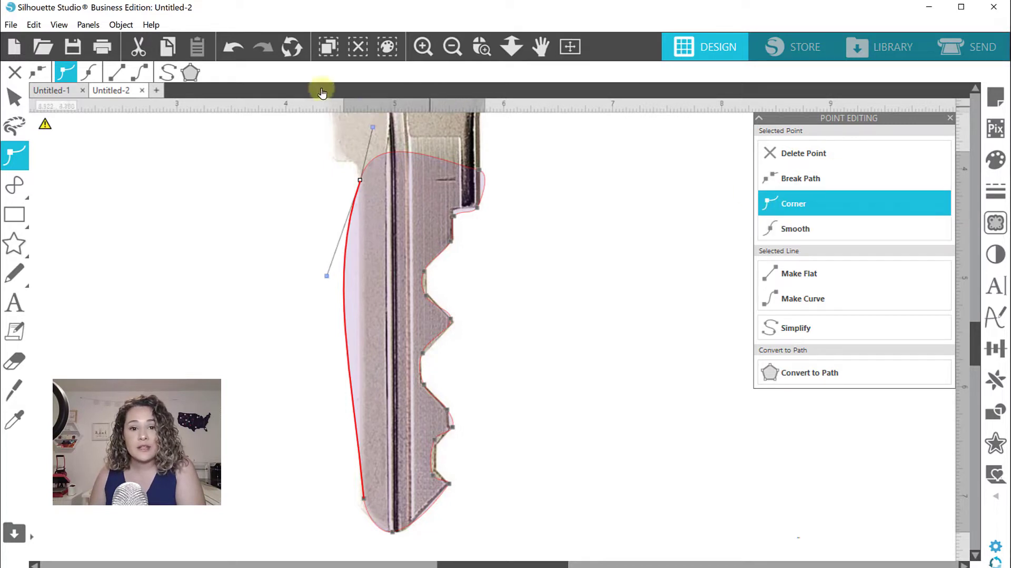
- Undo the accidental shift of the key picture and readjust the top-left point's upper control handle to lower the top curve slightly
left_click_drag(377, 131, 387, 131)
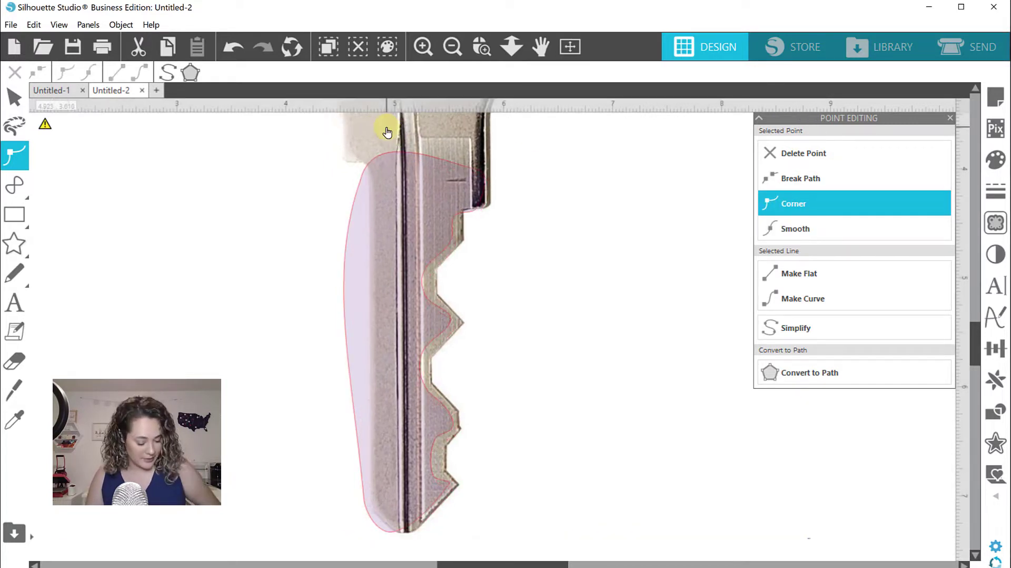
key("ctrl+z")
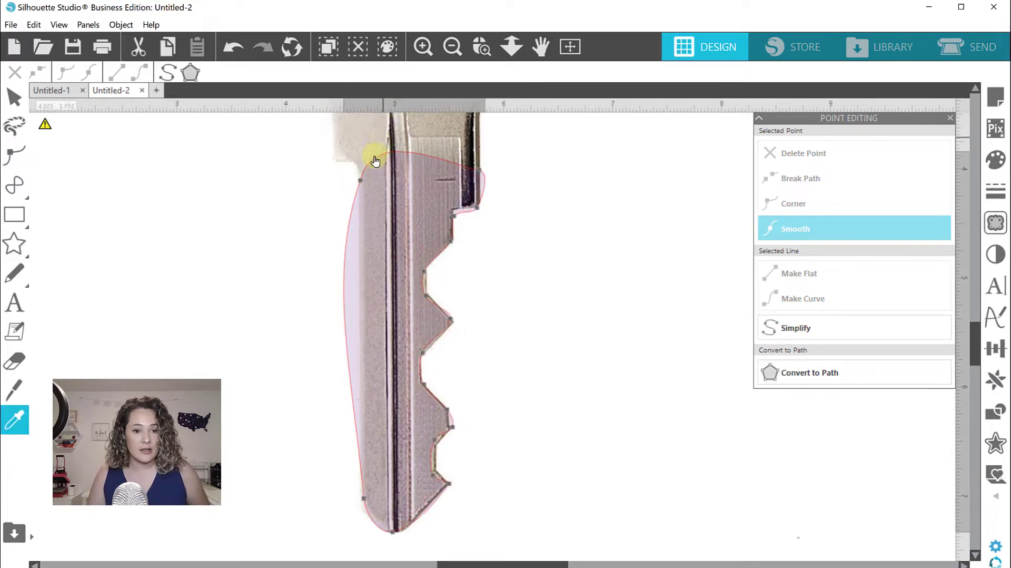
left_click(364, 181)
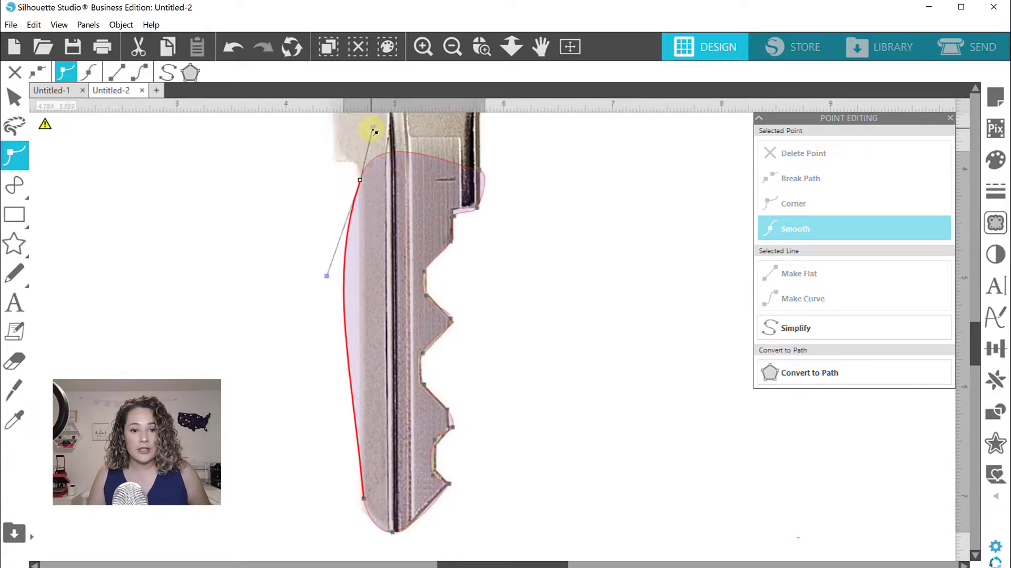
left_click_drag(388, 138, 378, 130)
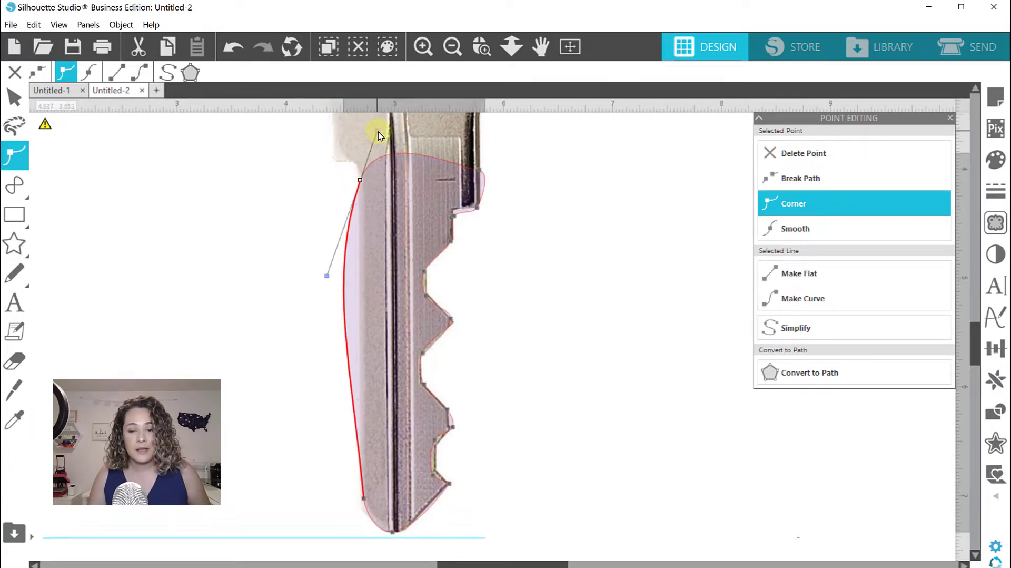
- Make the top-left point smooth, adjust its upper handle slightly, and set the point back to a corner
left_click(790, 232)
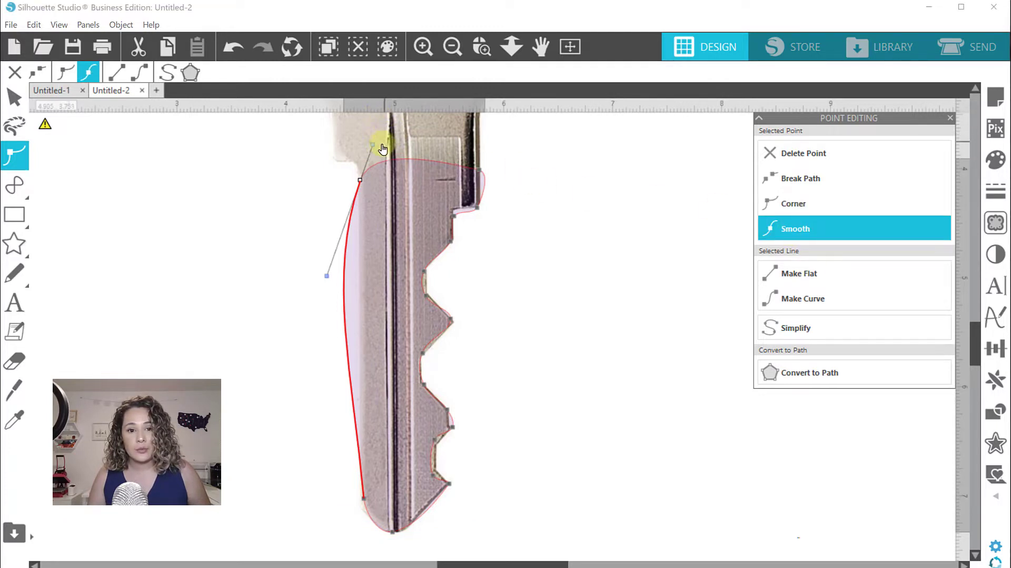
mouse_move(372, 145)
left_mouse_down()
mouse_move(336, 135)
mouse_move(371, 142)
left_mouse_up()
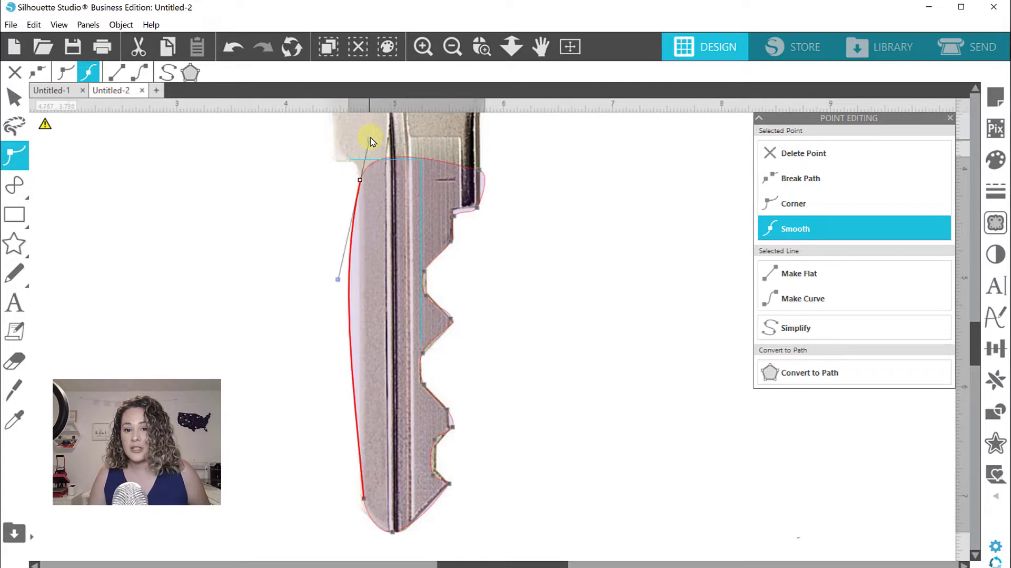
left_click(808, 205)
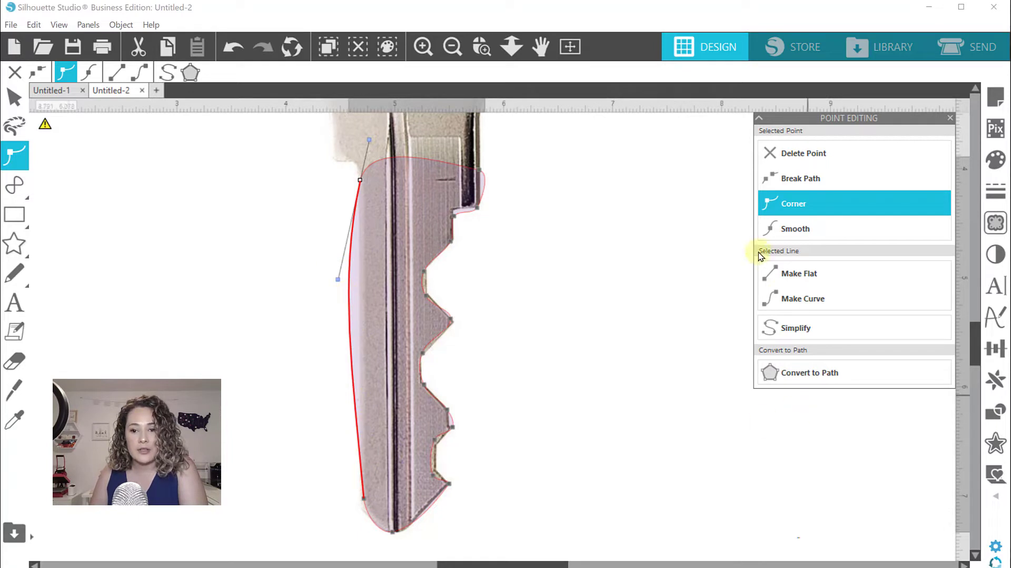
- Flatten the blade's long left edge and the left tip edge, shifting the lower-left point onto the key's outline
left_click(799, 272)
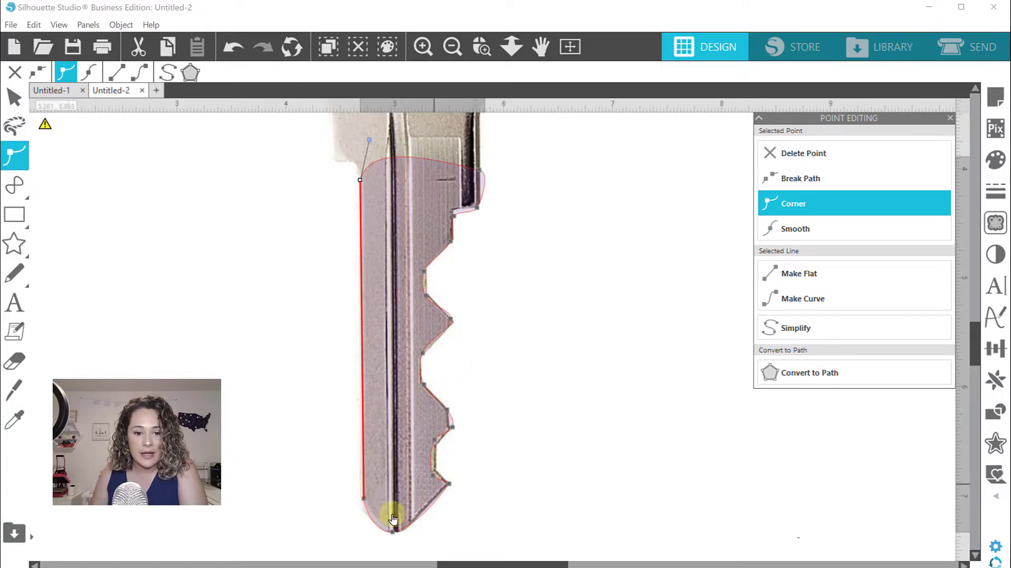
left_click(364, 503)
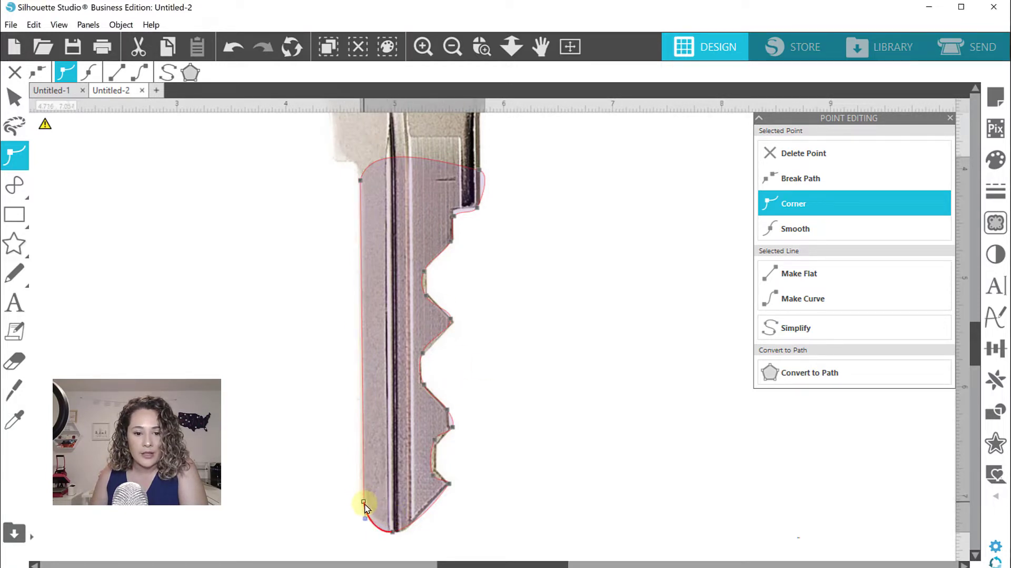
left_click_drag(364, 506, 362, 507)
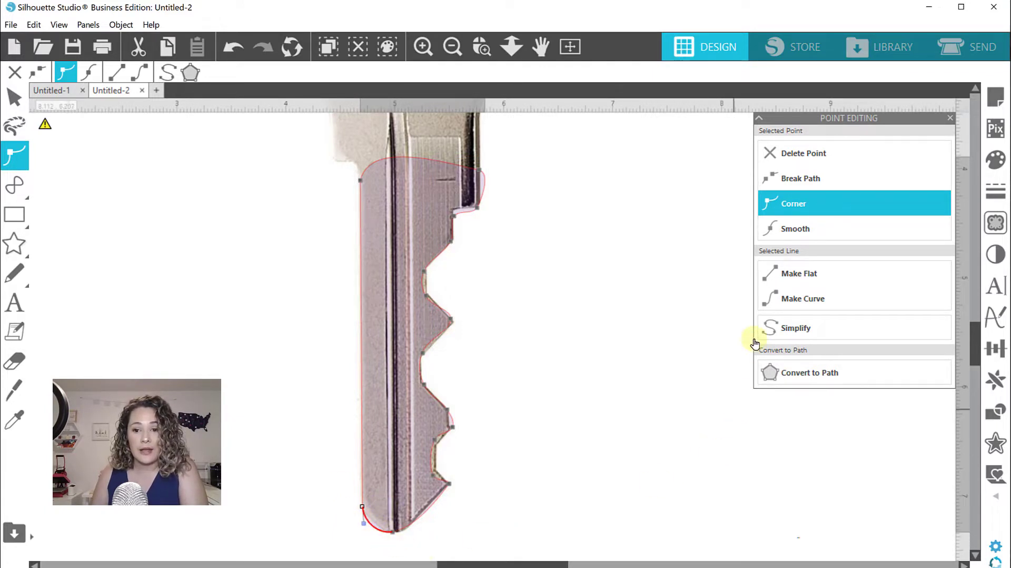
left_click(797, 272)
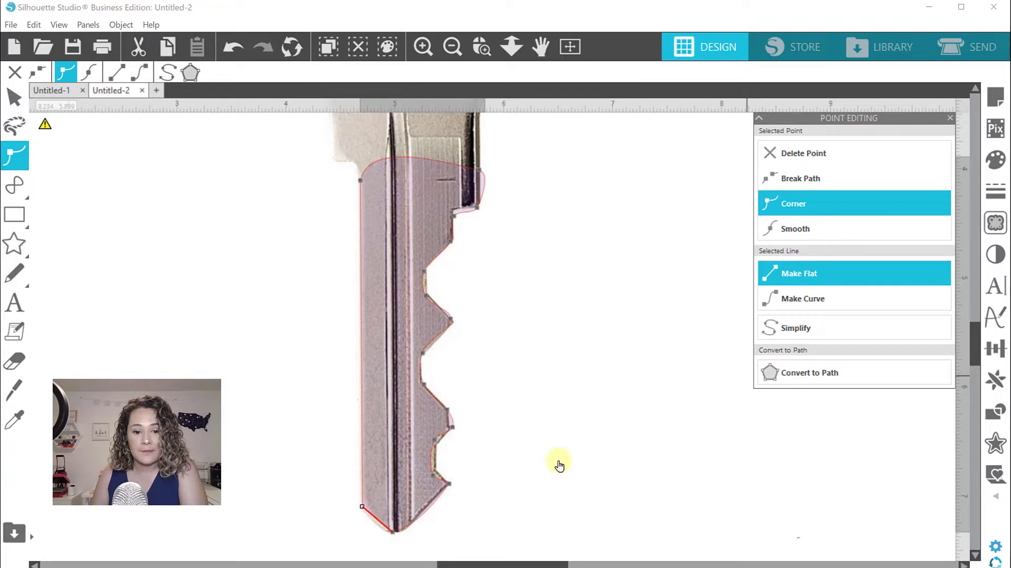
- Flatten the right tip edge and move the bottom tip point slightly down onto the key's tip
left_click(451, 487)
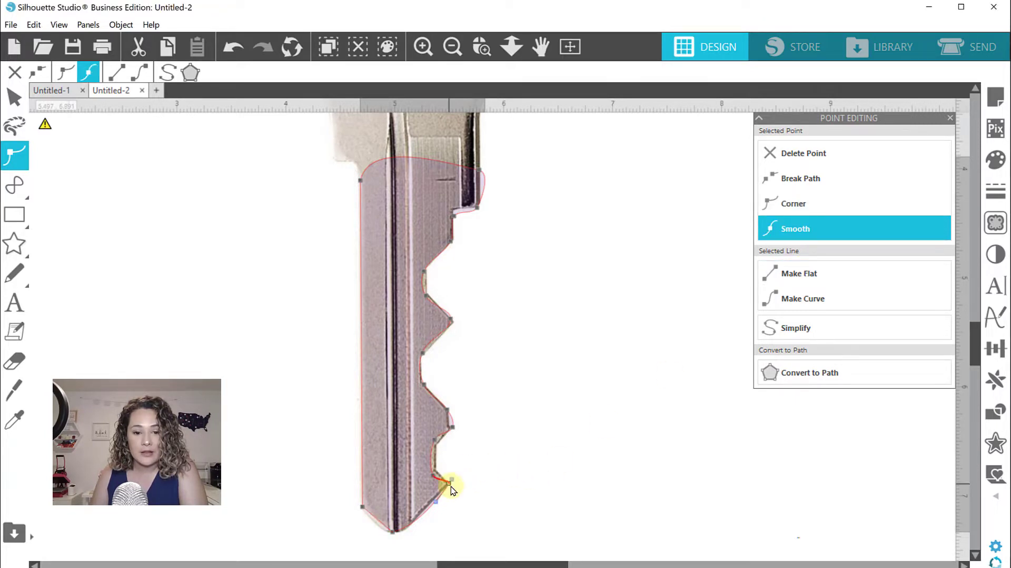
left_click(398, 531)
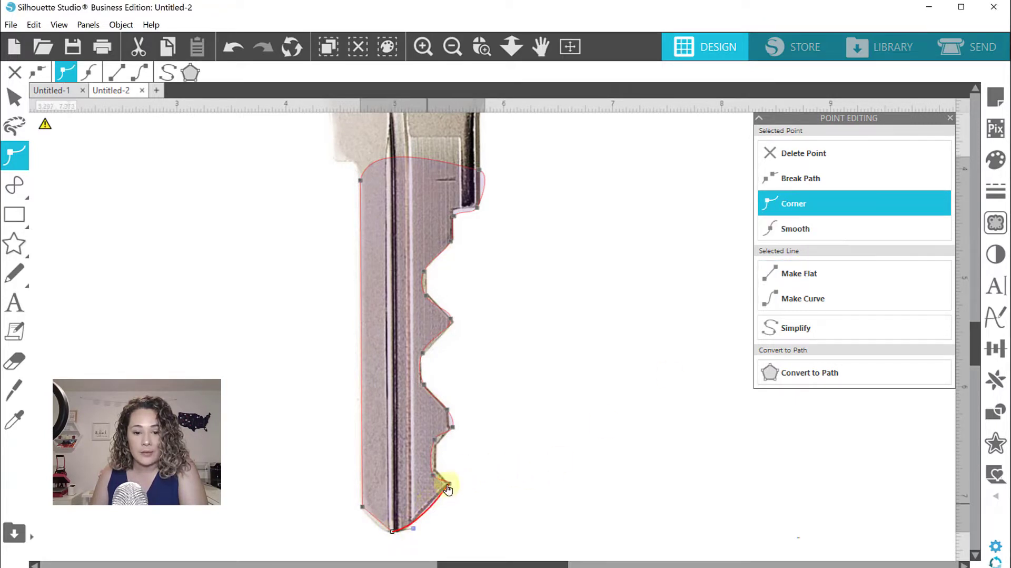
left_click(799, 274)
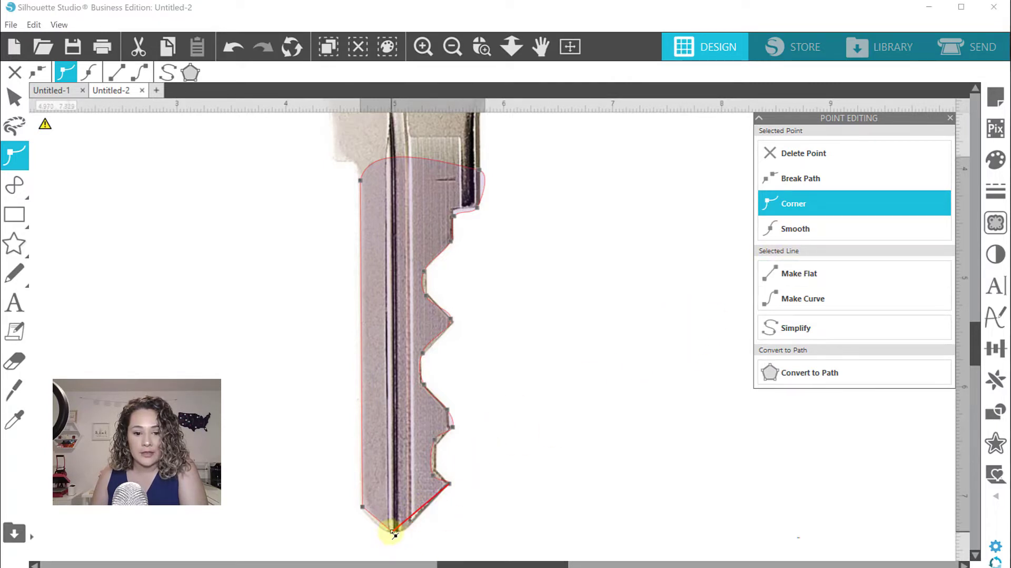
left_click_drag(394, 533, 391, 535)
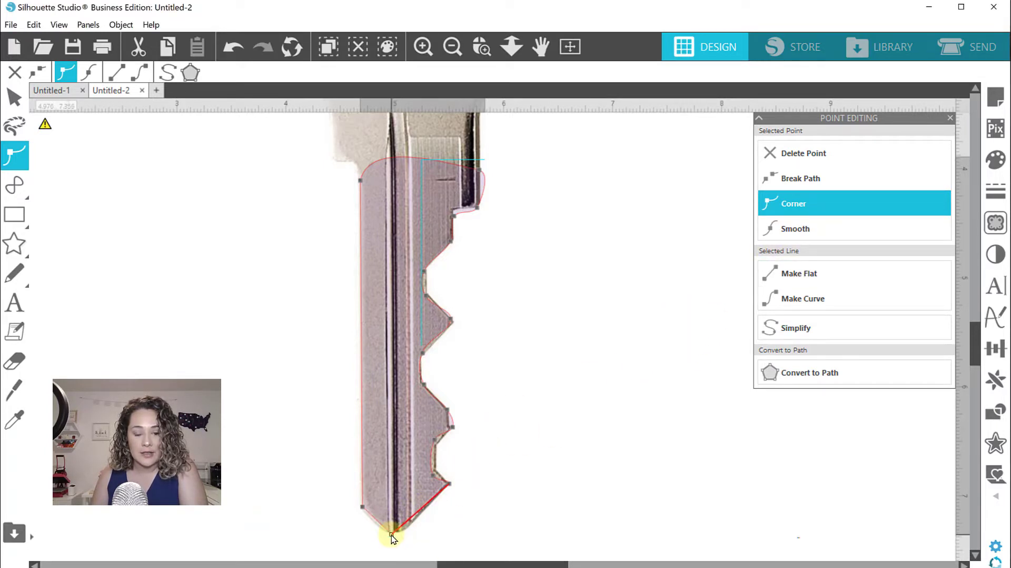
left_click(450, 482)
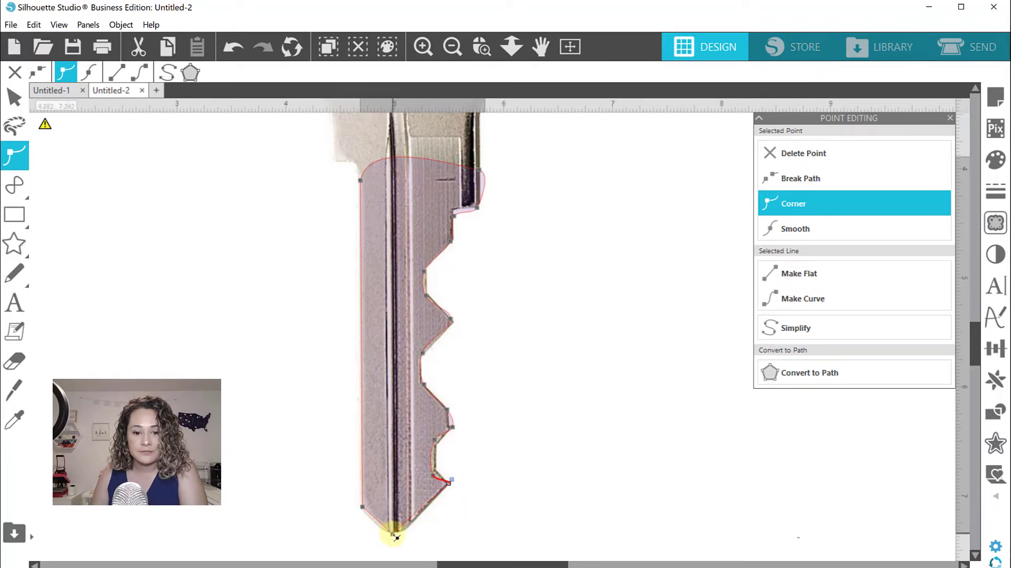
- Turn the right tip edge back into a curve and adjust the tip point's handle to follow the key's rounded end
left_click(393, 534)
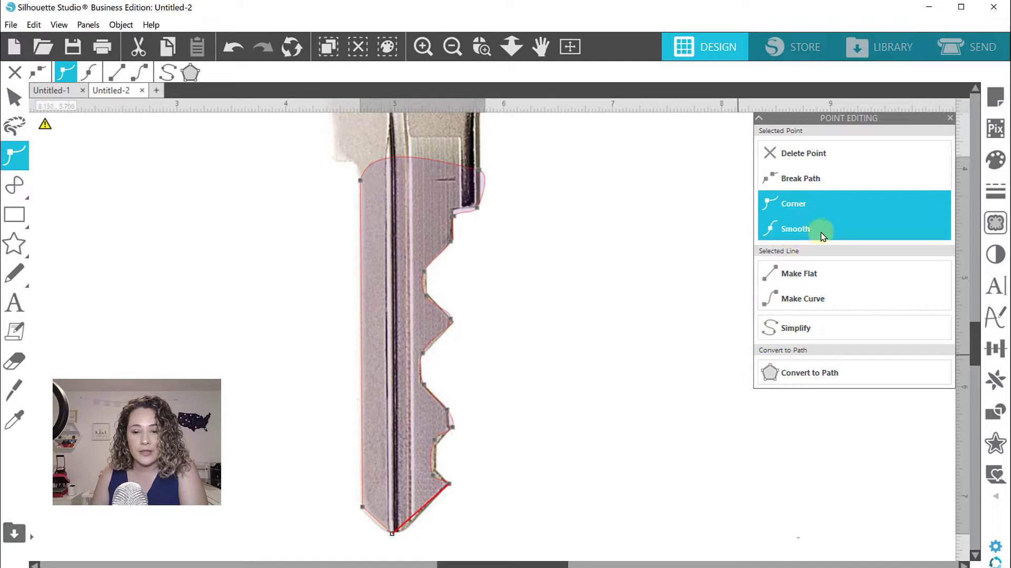
left_click(802, 300)
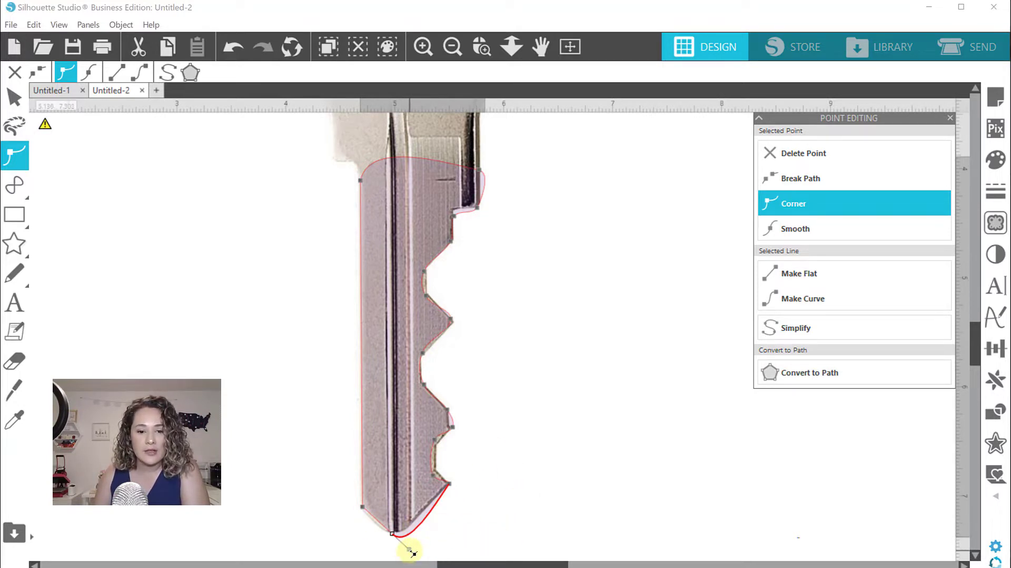
left_click_drag(413, 553, 427, 518)
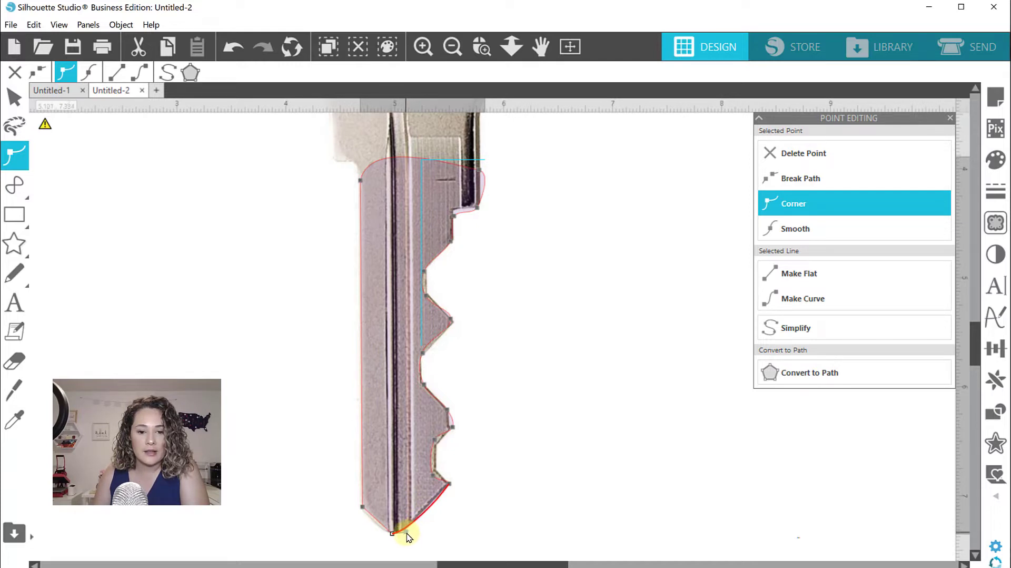
- Reselect the traced blade shape and reopen it for point editing
left_click(433, 533)
left_click(406, 456)
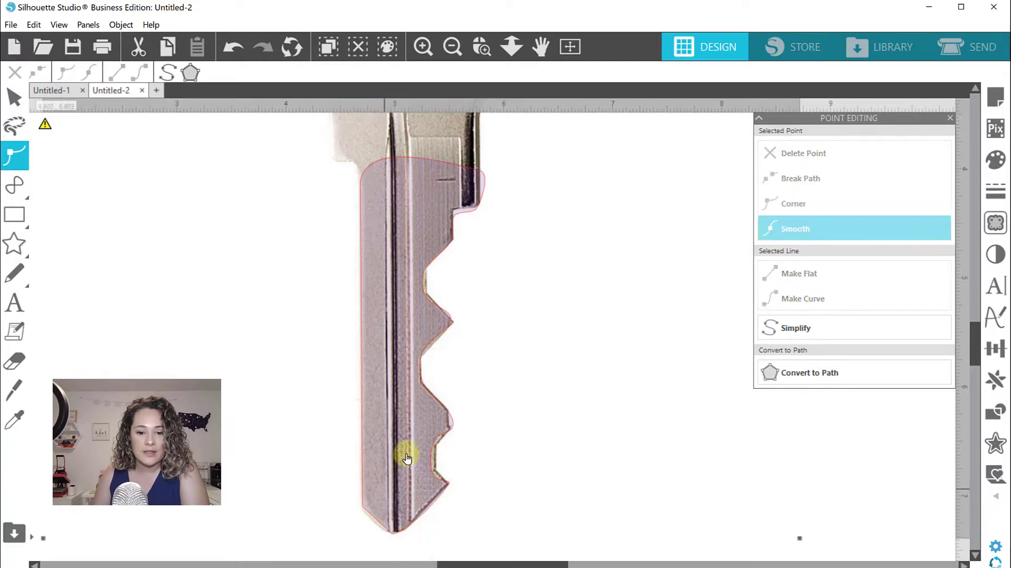
left_click(409, 503)
double_click(366, 509)
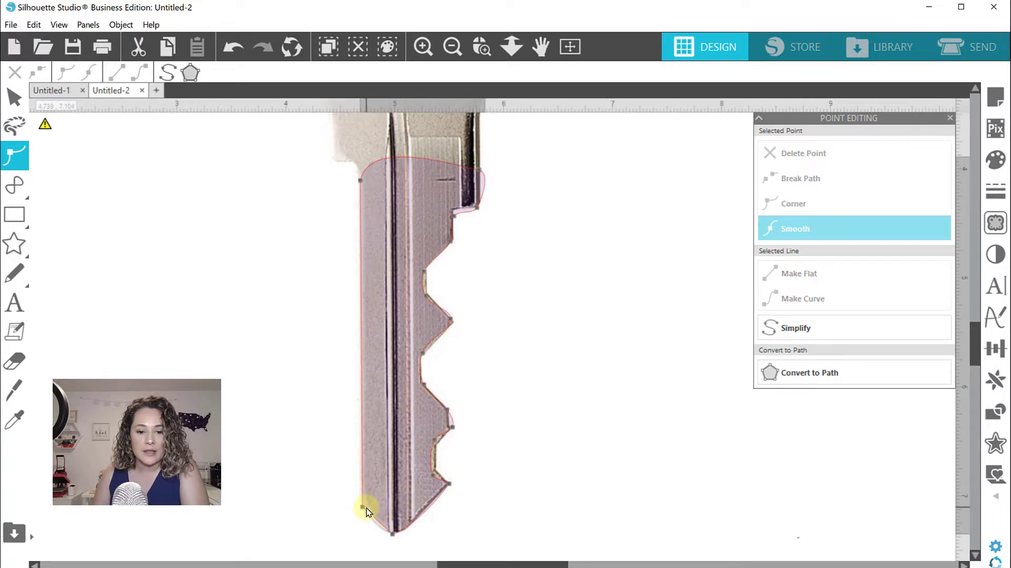
double_click(369, 508)
- Move the lowest notch's two inner points onto the key's edge and flatten the notch's inner edge and upper slope
left_click(434, 476)
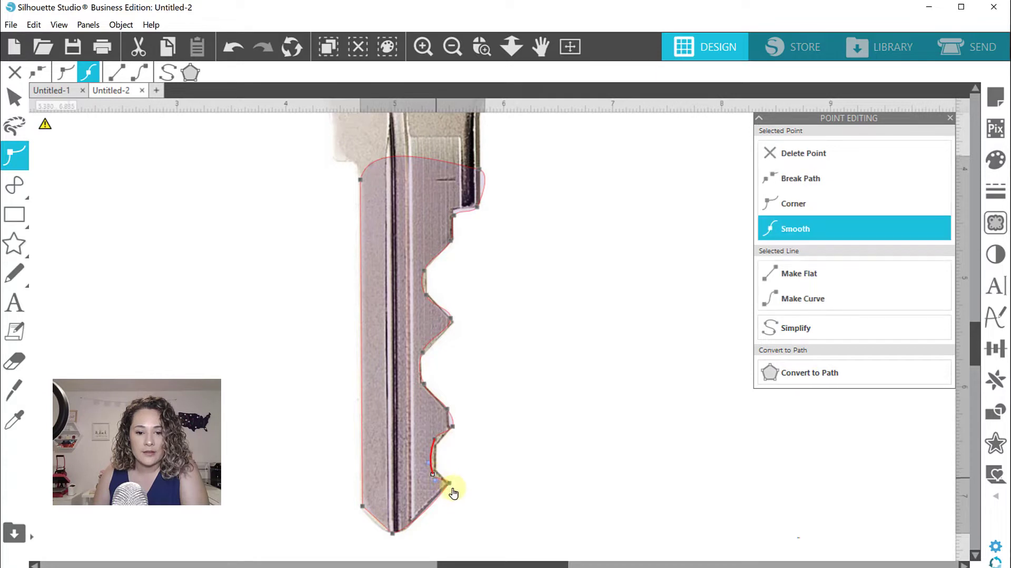
left_click(826, 279)
left_click_drag(440, 460, 437, 477)
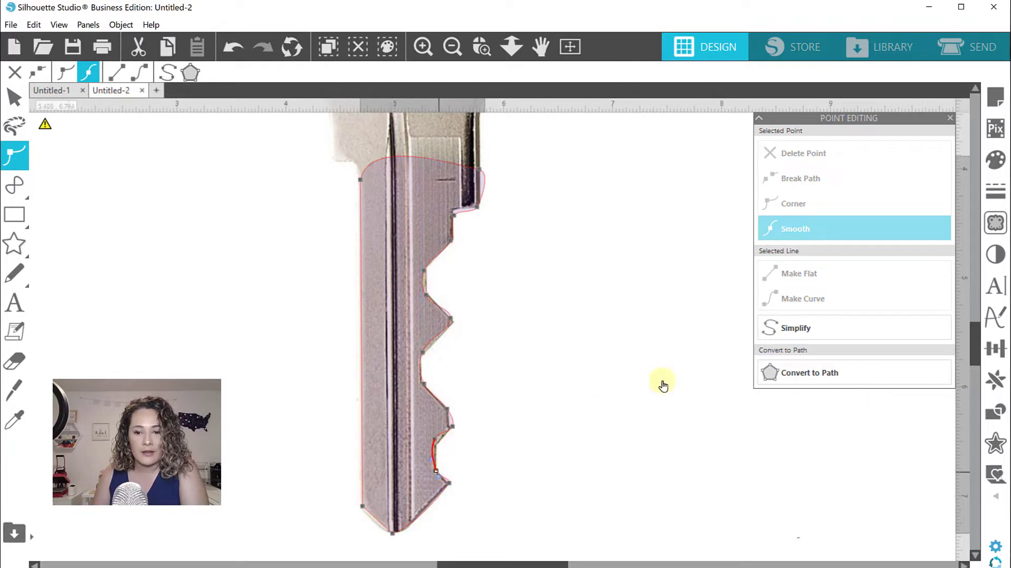
left_click(770, 273)
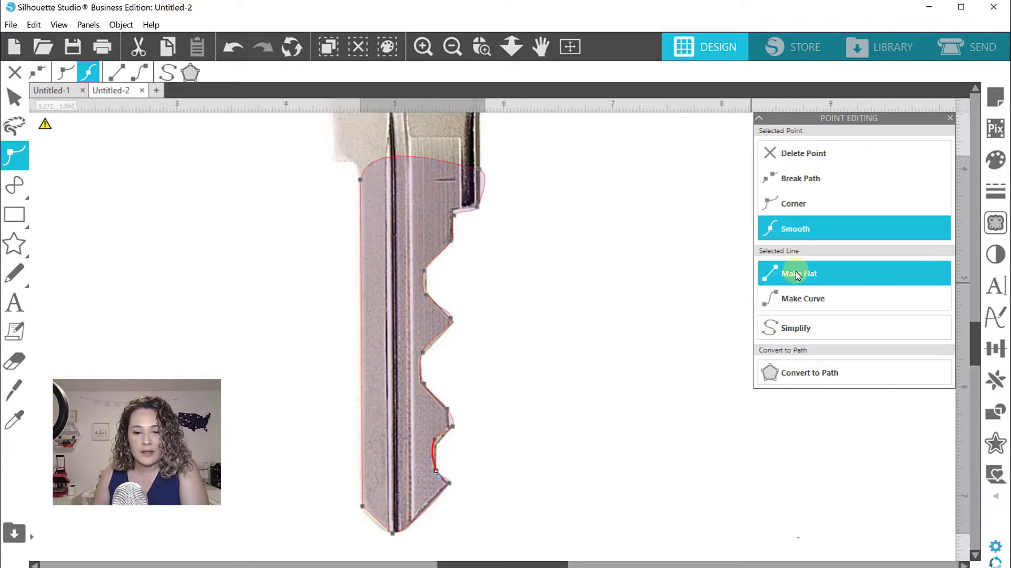
left_click(440, 439)
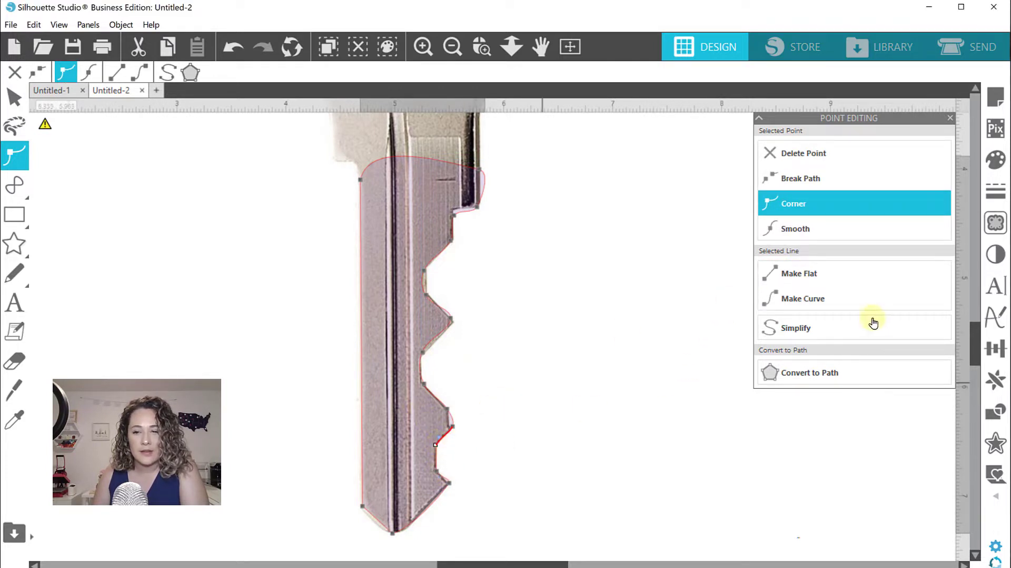
left_click(817, 274)
- Flatten the short outer edge of the tooth above the lowest notch and move its lower point inward onto the key
left_click(457, 429)
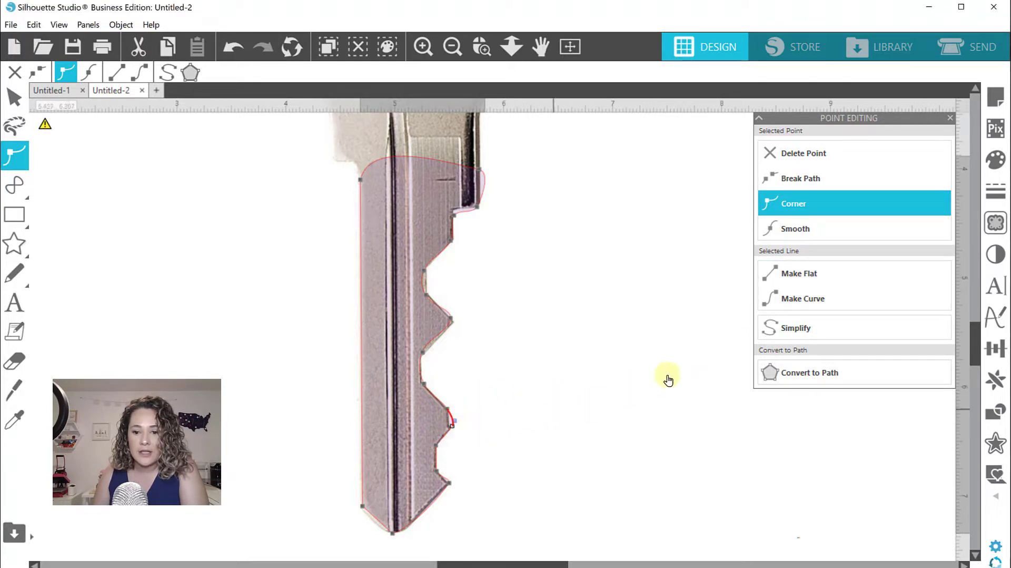
left_click(790, 274)
left_click(452, 429)
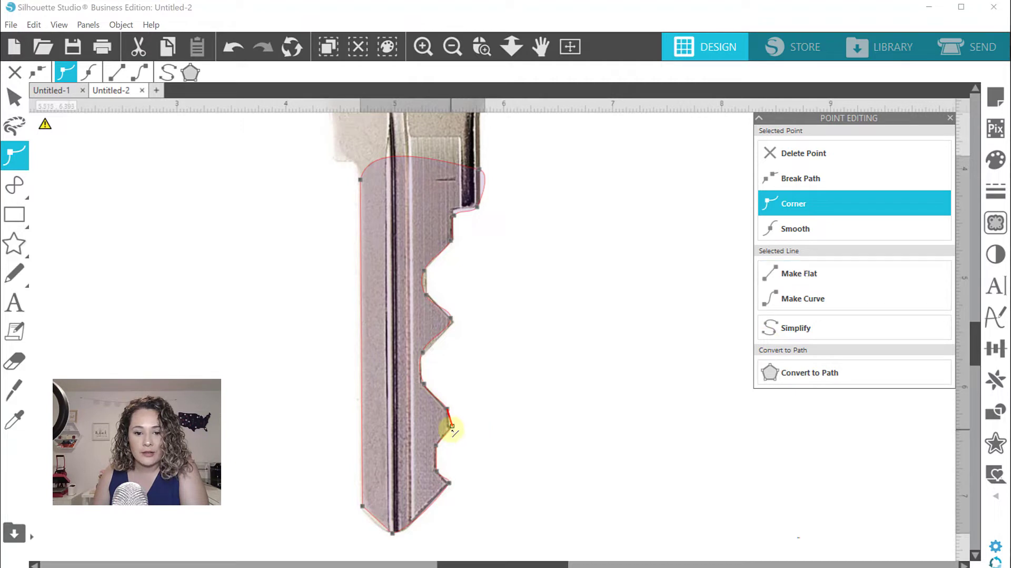
left_click_drag(458, 430, 452, 432)
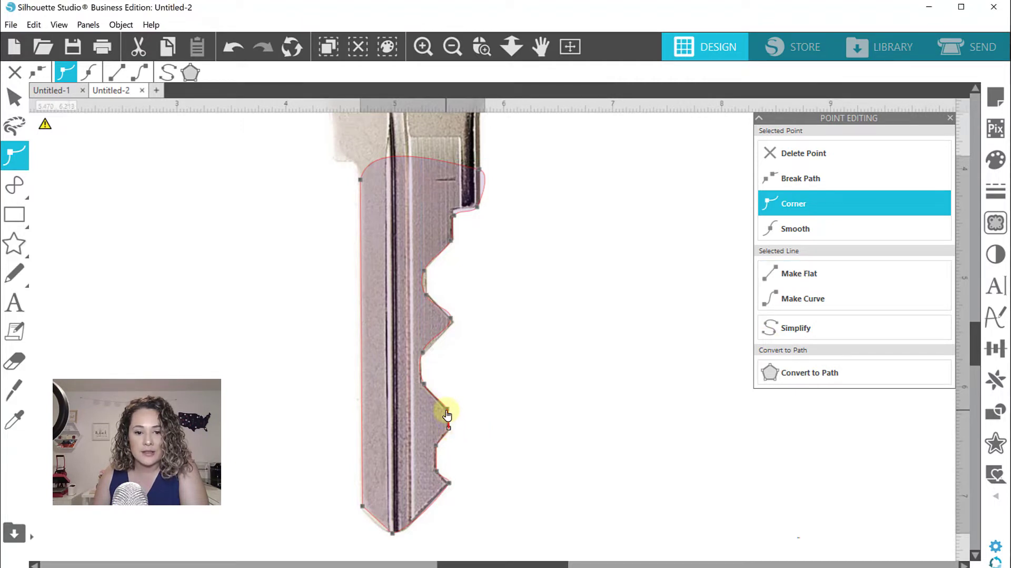
- Flatten the lower tooth's upper slope, the middle notch's inner edge and the slope rising to the pointed middle tooth
left_click(811, 272)
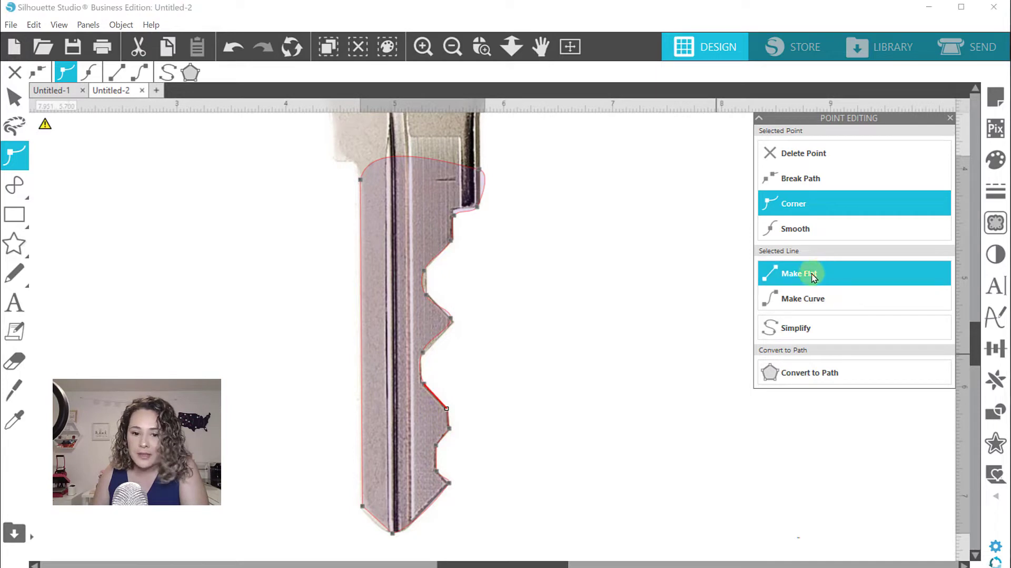
left_click(425, 383)
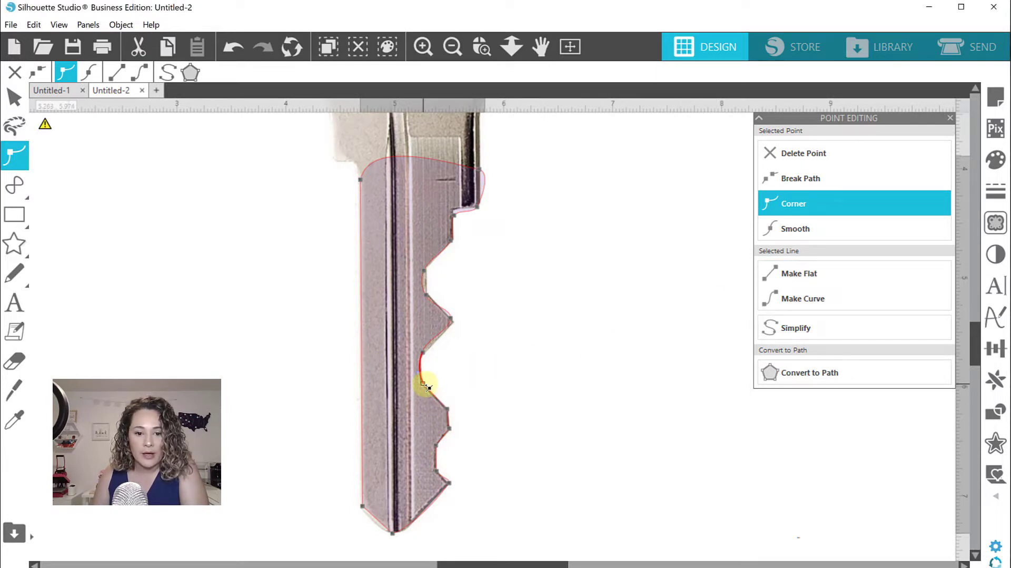
left_click(809, 272)
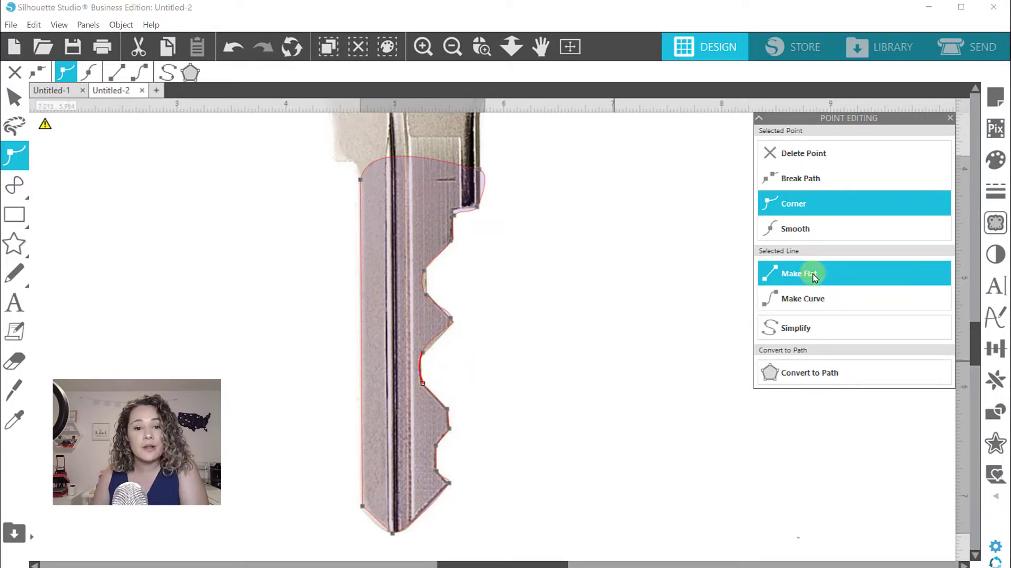
left_click(437, 335)
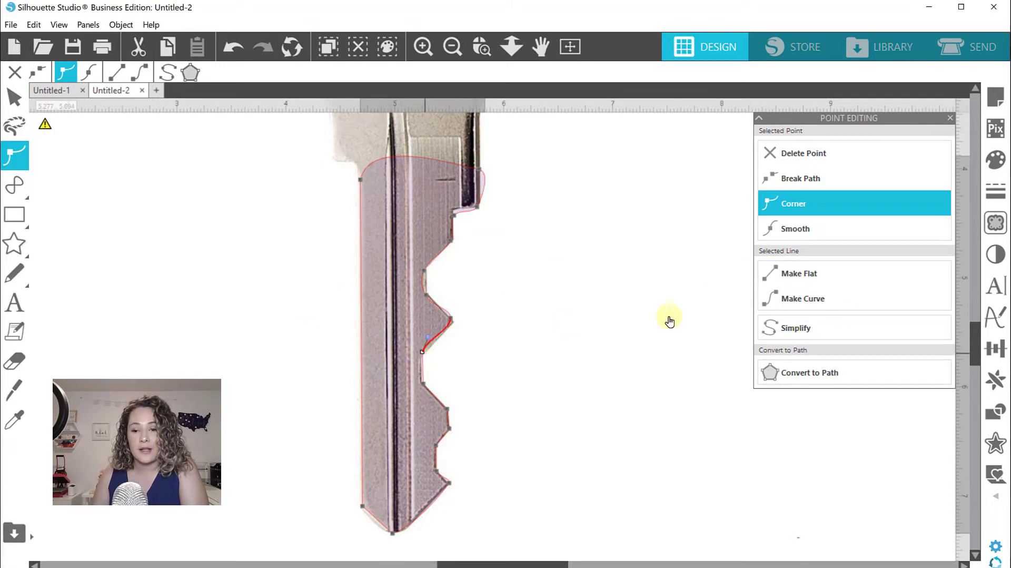
left_click(828, 273)
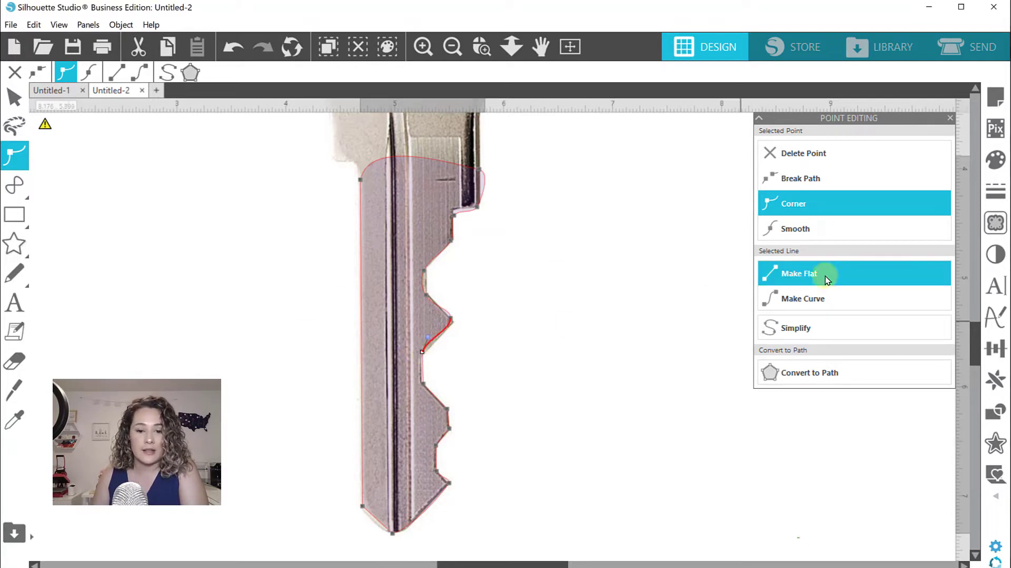
- Move the pointed middle tooth's tip point onto the key's outline and flatten the tooth's upper slope
left_click(453, 320)
left_click_drag(456, 320, 457, 325)
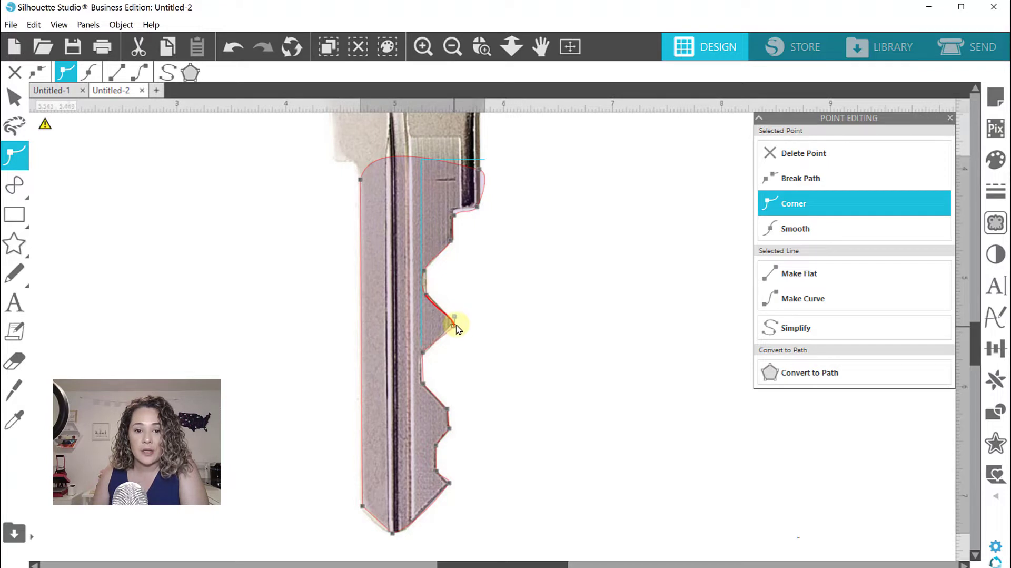
left_click(860, 271)
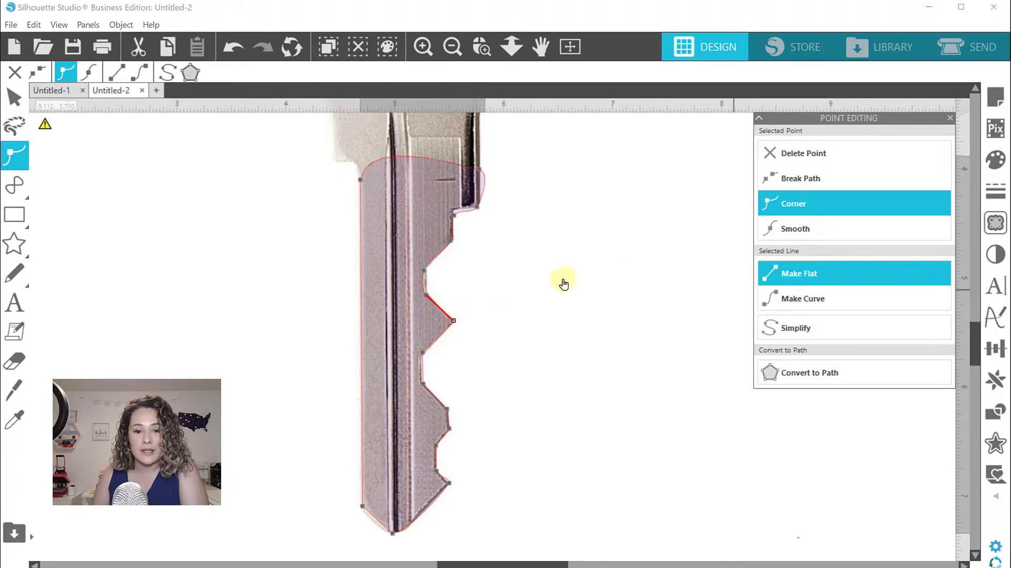
- Flatten the top notch's inner edge and the slope rising from it
left_click(425, 290)
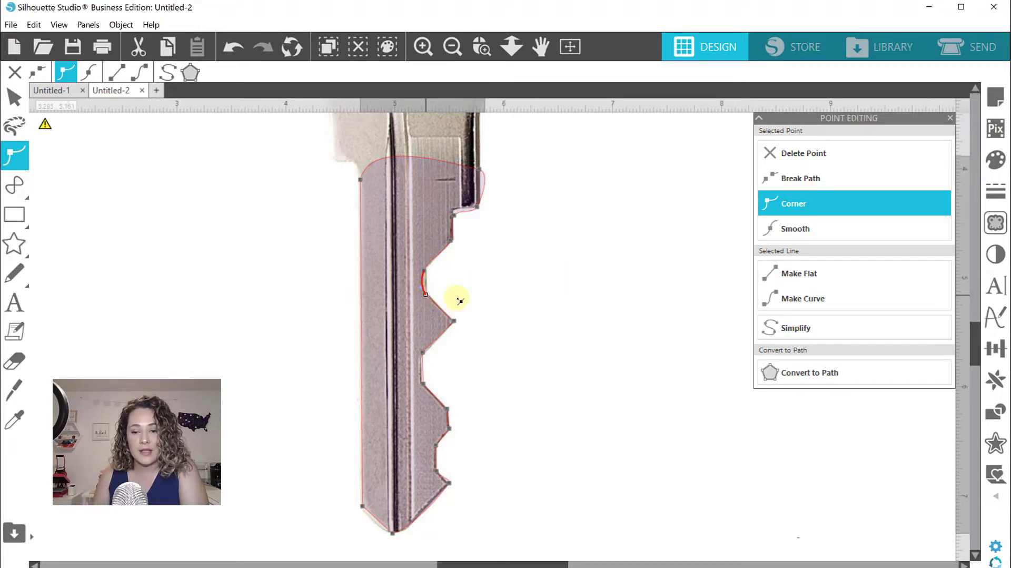
left_click(779, 270)
left_click(431, 276)
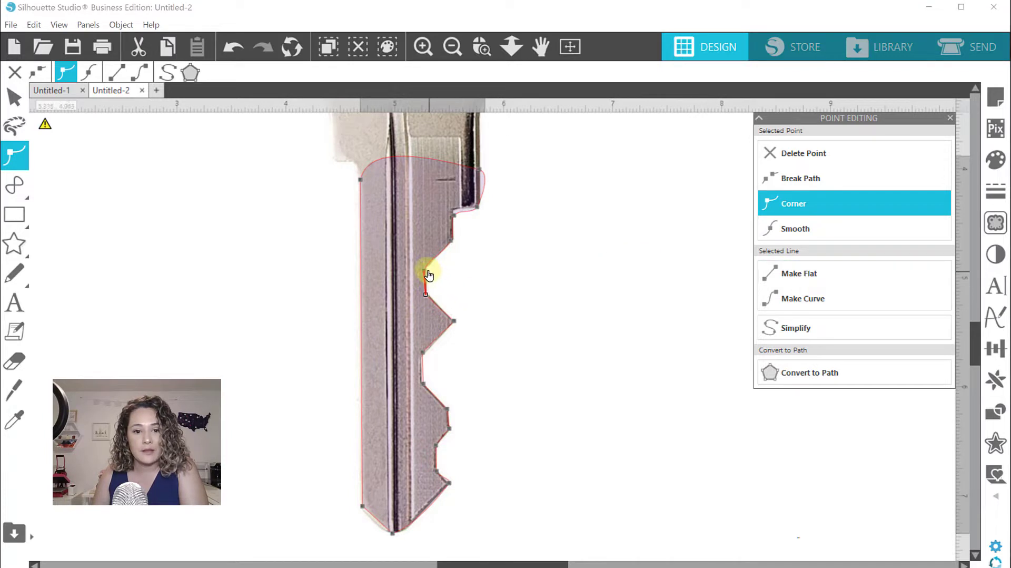
left_click(431, 272)
left_click(811, 273)
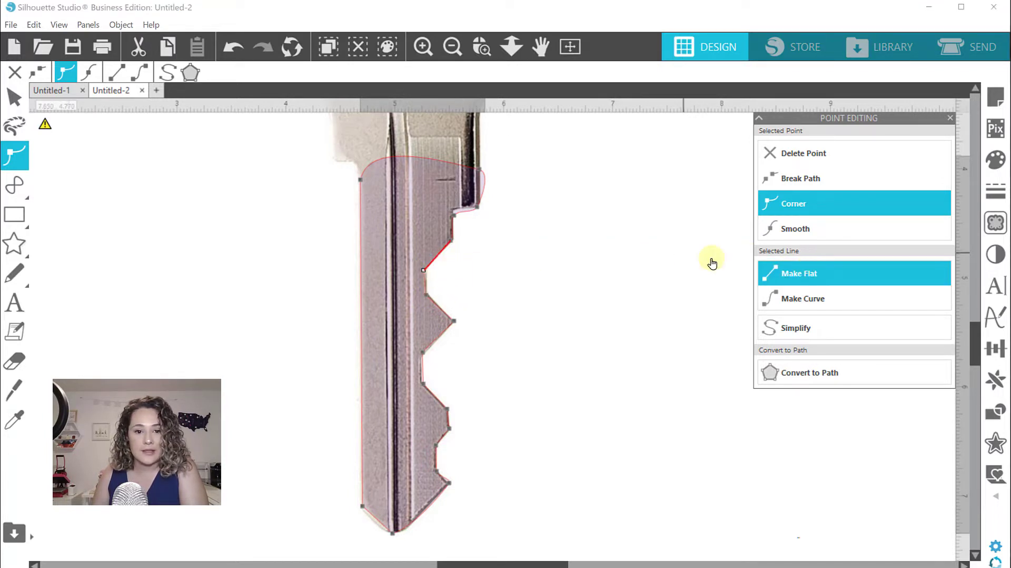
- Flatten the short upright edge above the top notch and move its upper point onto the key's inner corner
left_click(451, 232)
left_click(459, 219)
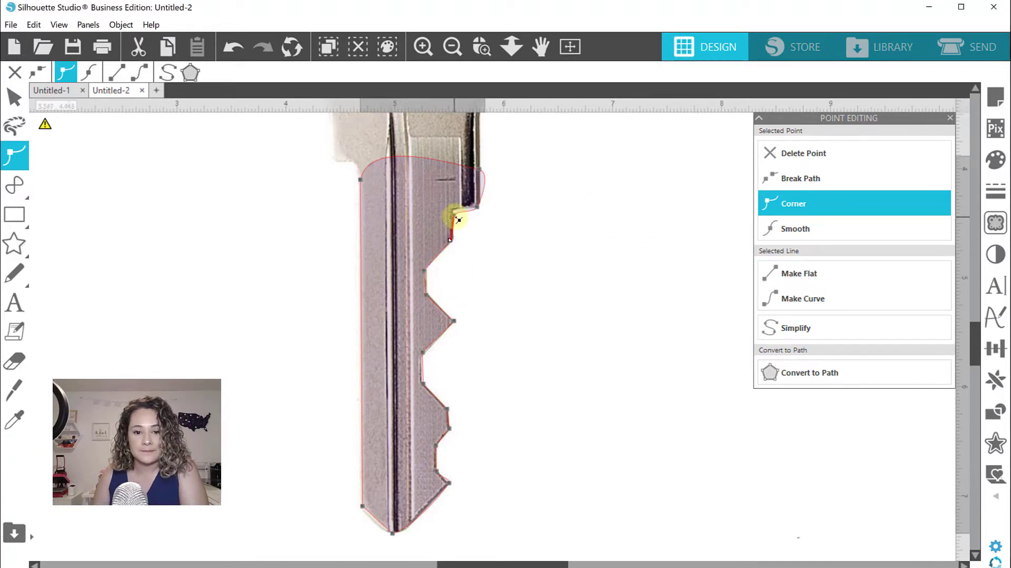
left_click(801, 273)
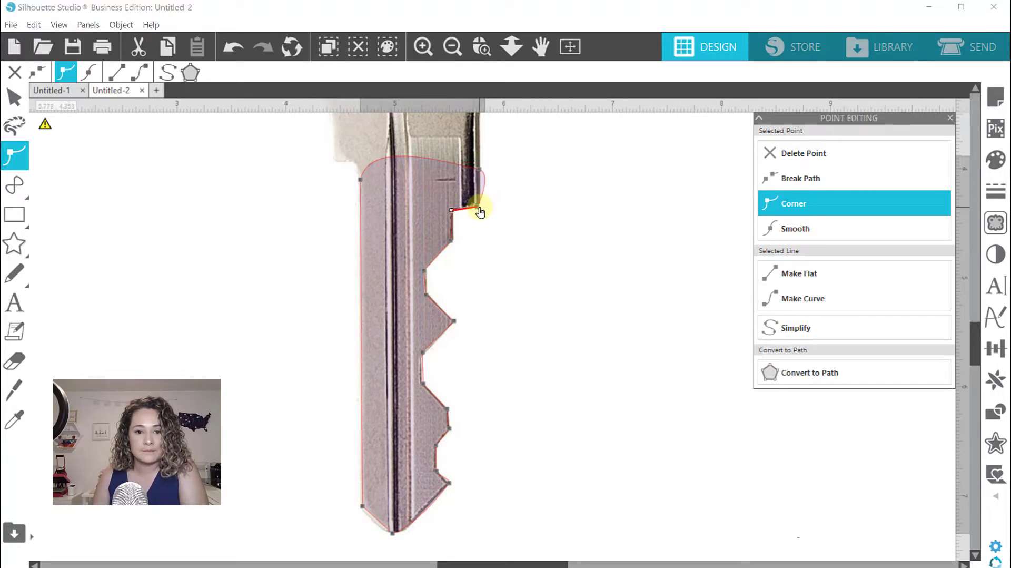
- Flatten the shoulder's lower edge, its short outer edge and the edge across the top of the blade, and finish point editing
left_click(479, 204)
left_click(816, 274)
left_click(485, 169)
left_click(808, 272)
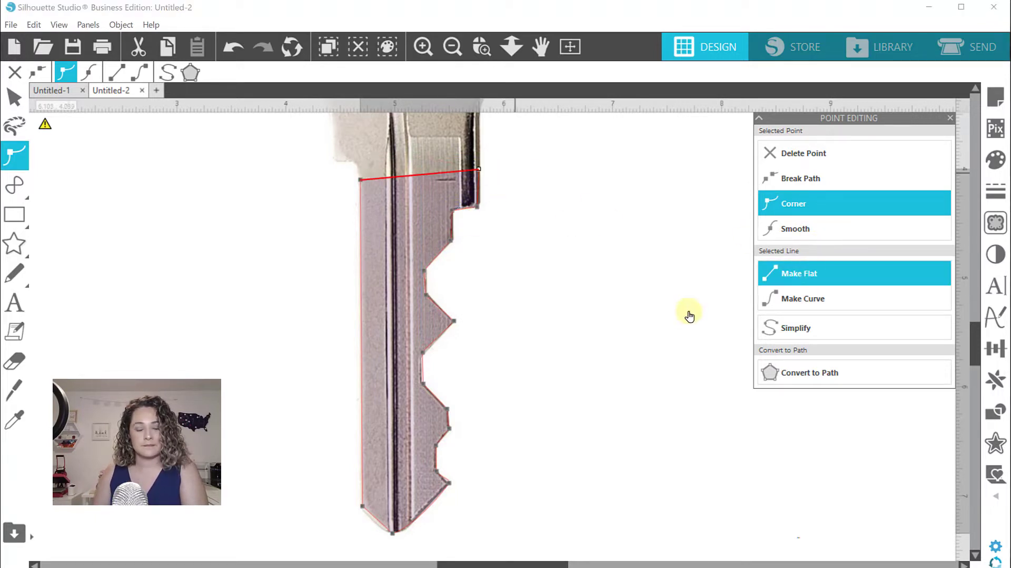
left_click(451, 411)
left_click(414, 416)
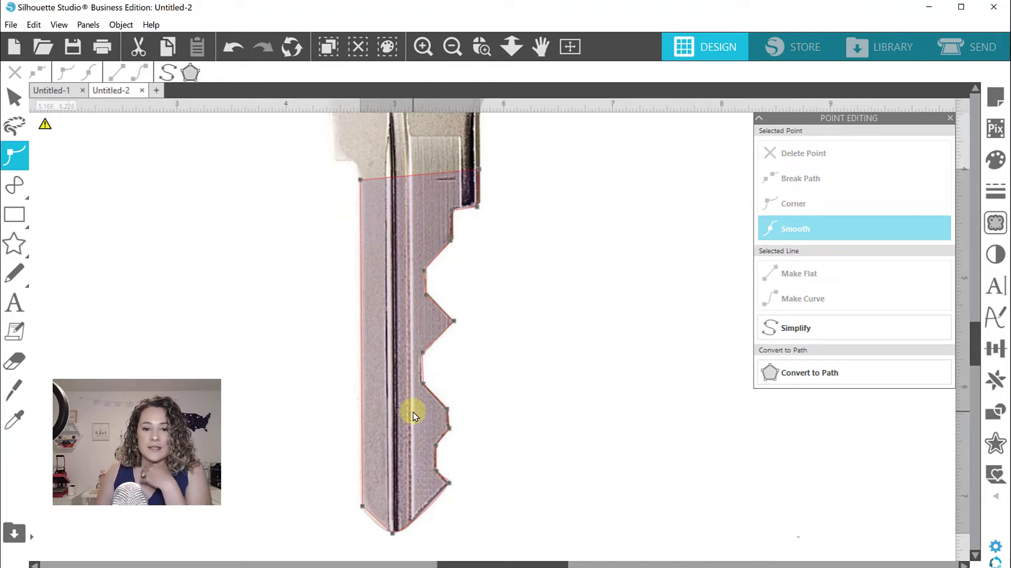
- Set the traced blade's fill transparency to 44% and keep the shape aligned over the key photo
left_click(1005, 165)
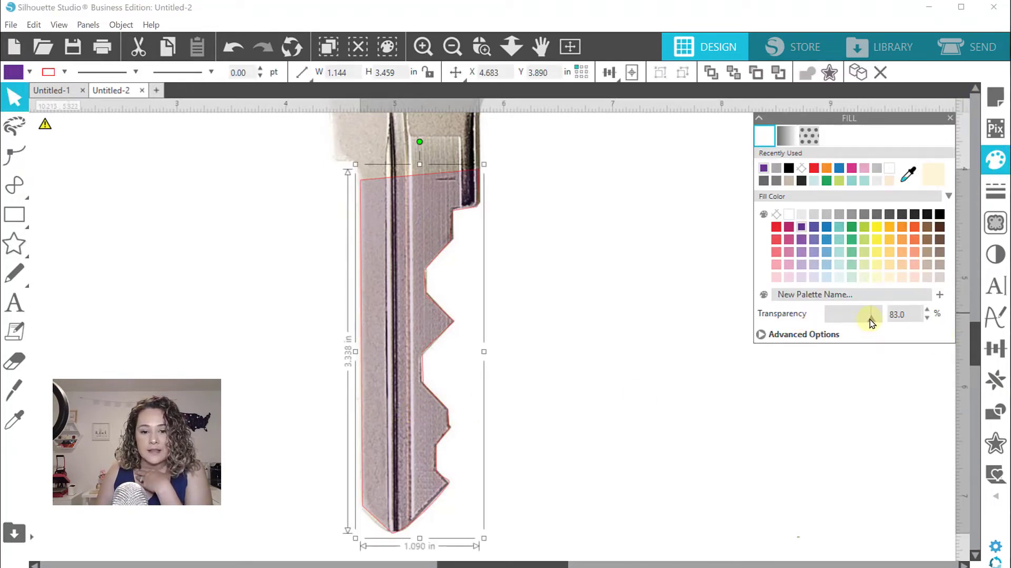
left_click_drag(870, 319, 795, 324)
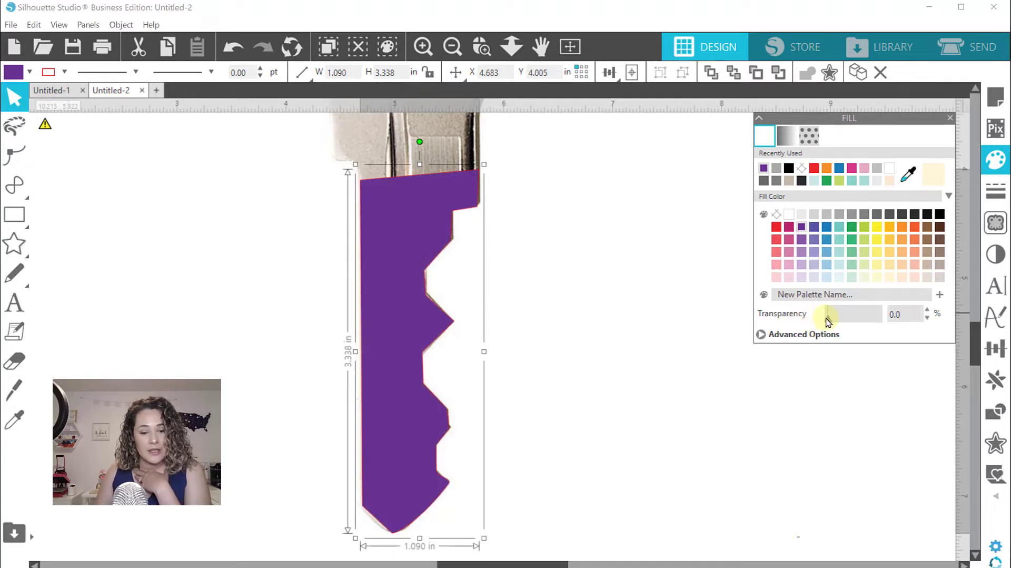
left_click_drag(827, 321, 852, 320)
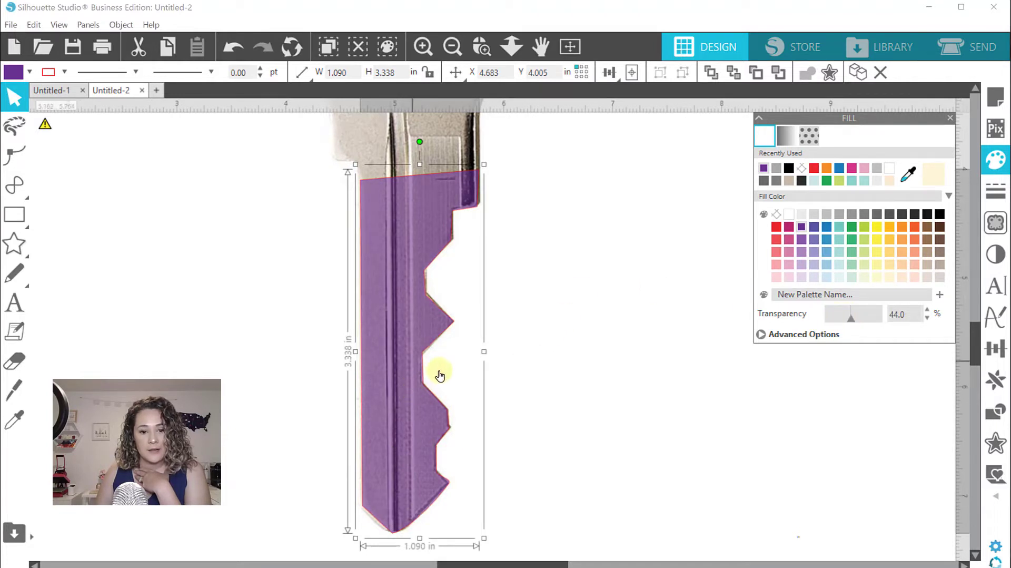
left_click_drag(417, 384, 452, 388)
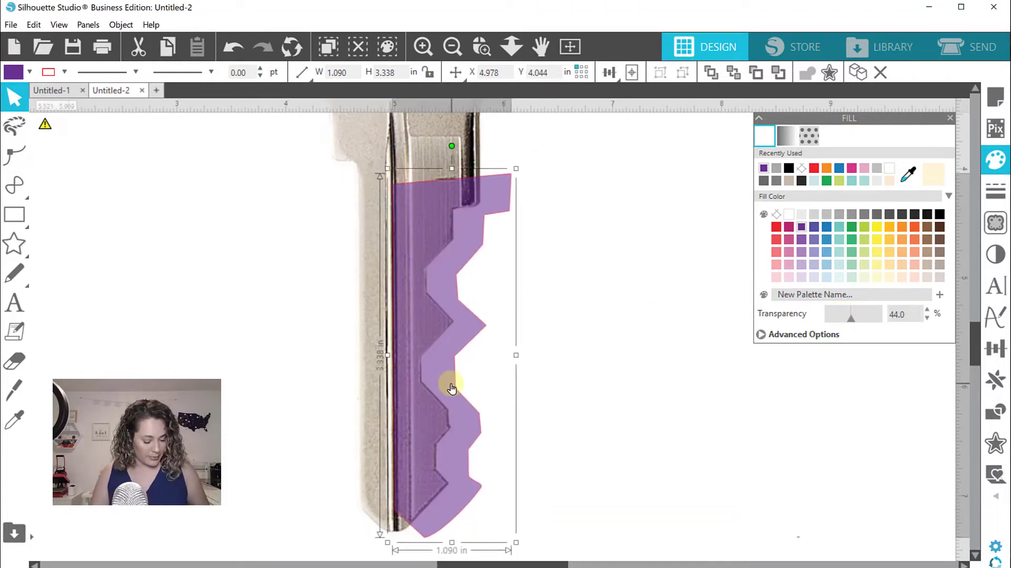
key("i")
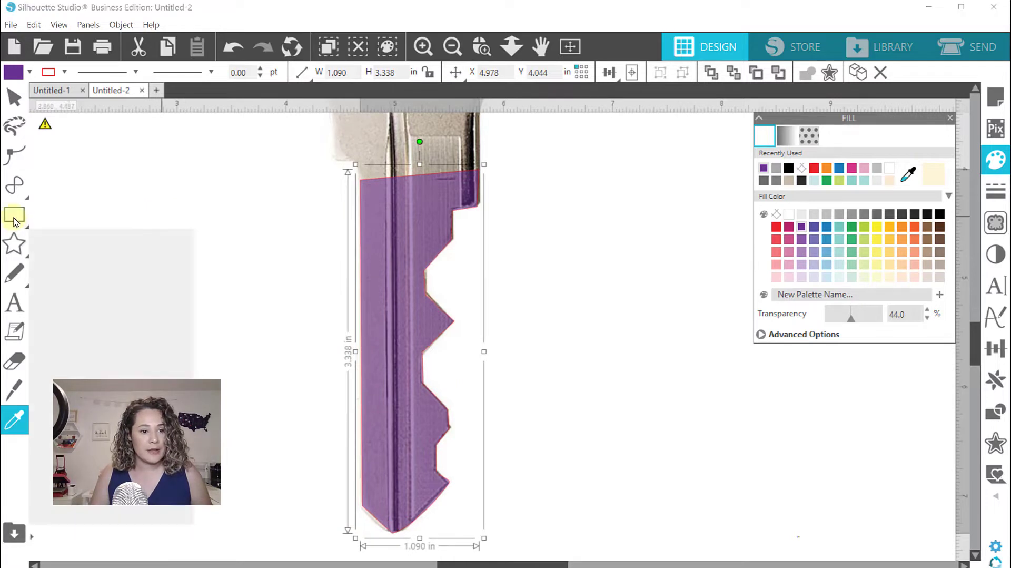
- Draw a narrow rectangle about 0.135 in wide and 3.264 in tall along the blade's groove and fill it blue
left_click(14, 215)
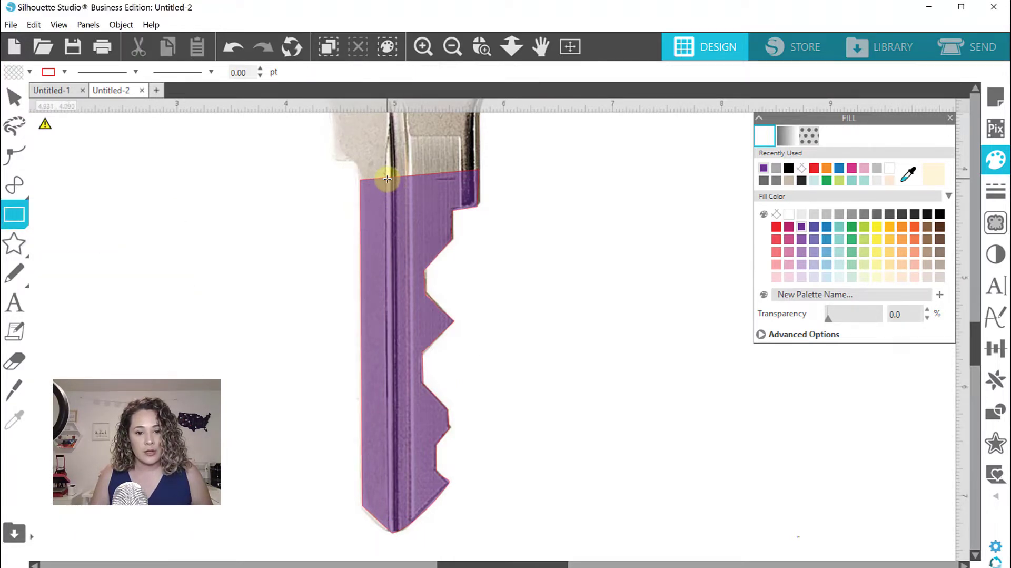
left_click_drag(387, 179, 404, 537)
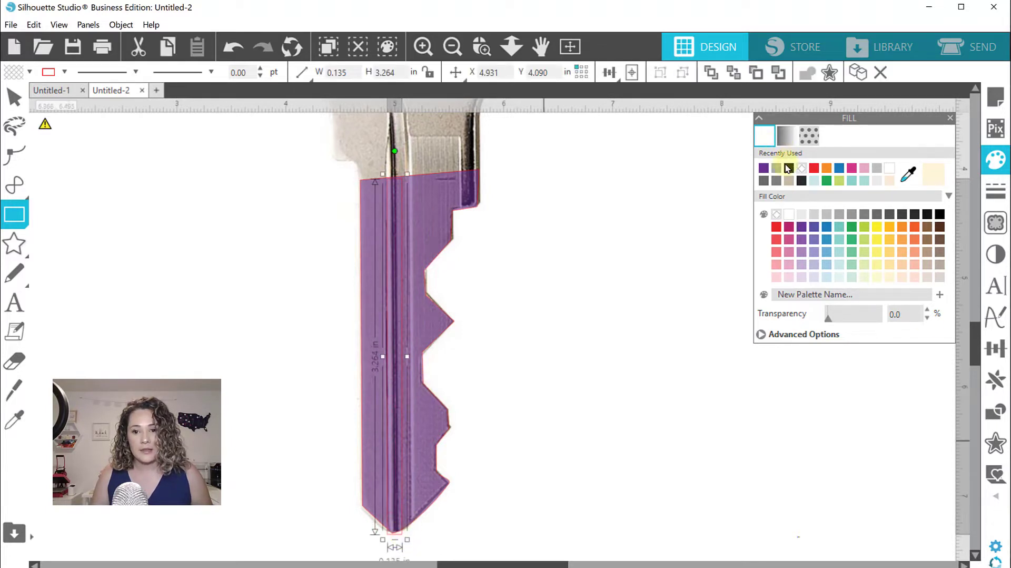
left_click(572, 47)
left_click_drag(259, 137, 403, 196)
key("v")
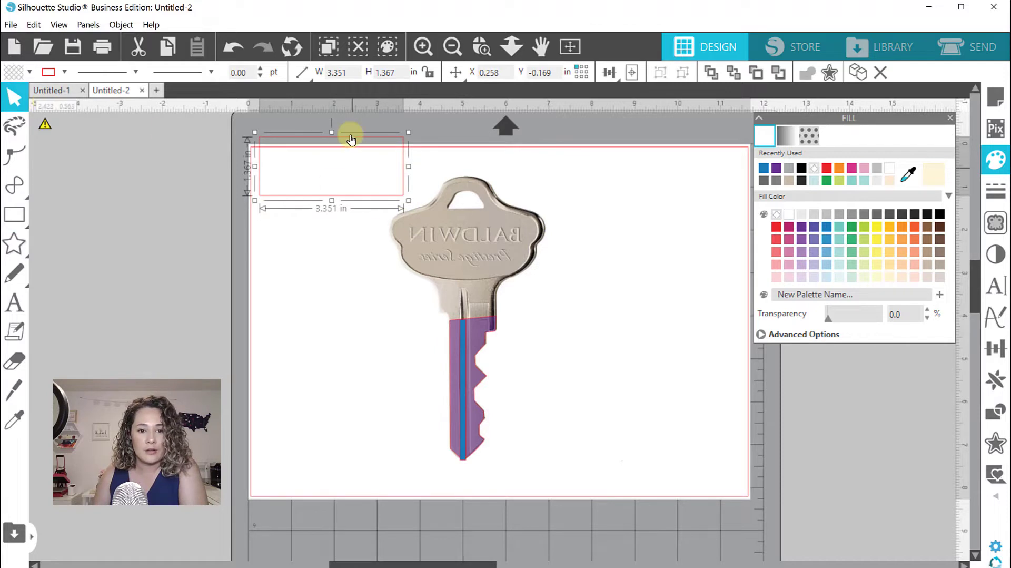
key("Delete")
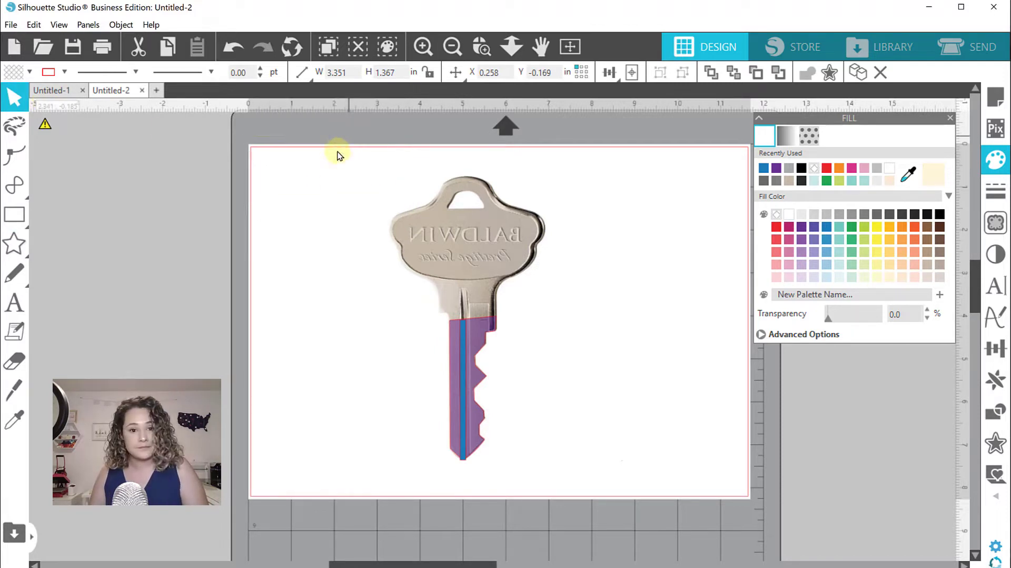
- Move the key photo off the page, leaving the traced blade and blue strip in place
mouse_move(458, 226)
left_mouse_down()
mouse_move(102, 192)
mouse_move(57, 199)
left_mouse_up()
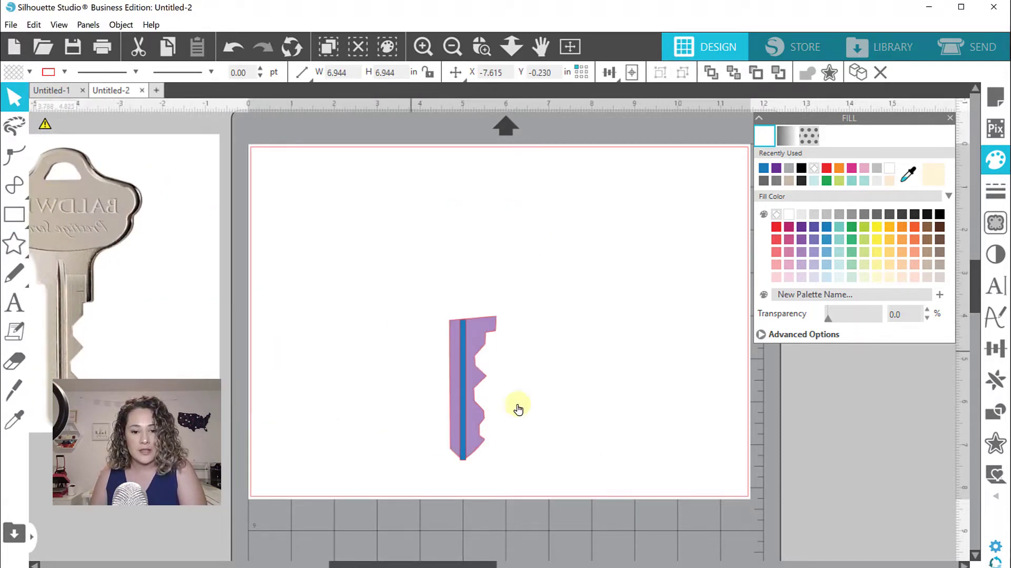
left_click(477, 358)
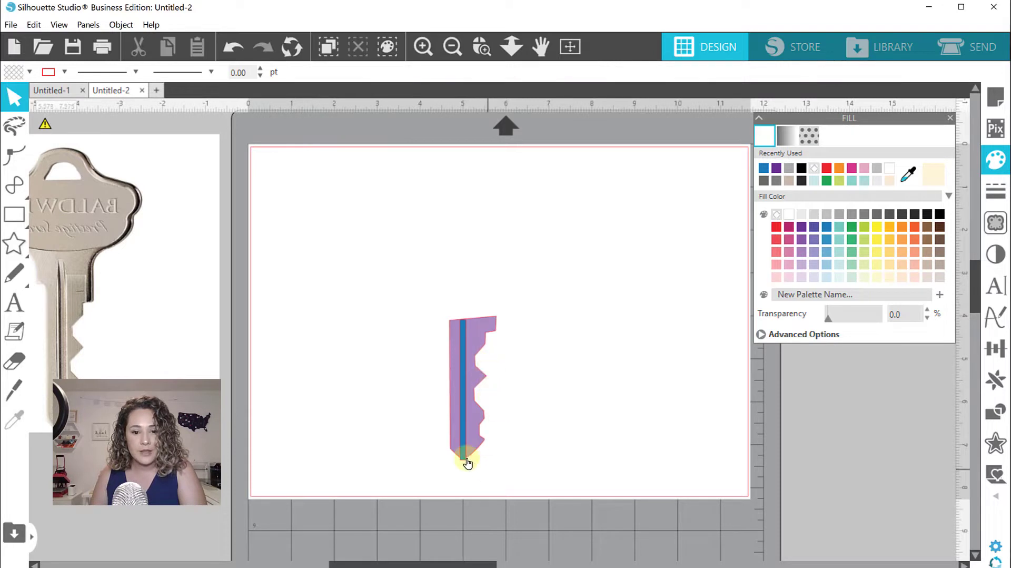
- Select the purple blade together with the blue strip and open the shape modification options
left_click(477, 45)
left_click_drag(443, 306, 654, 534)
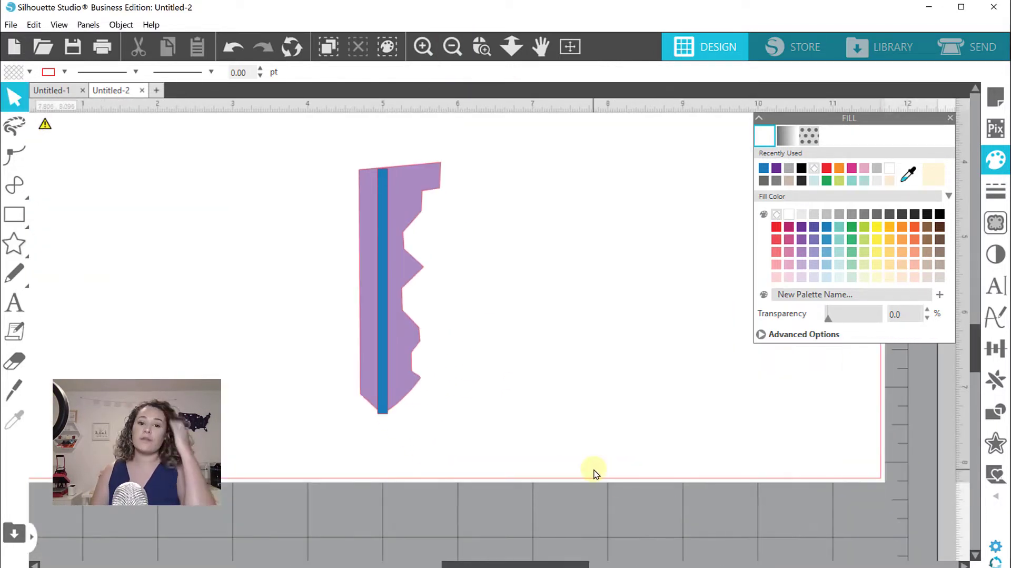
left_click(384, 412)
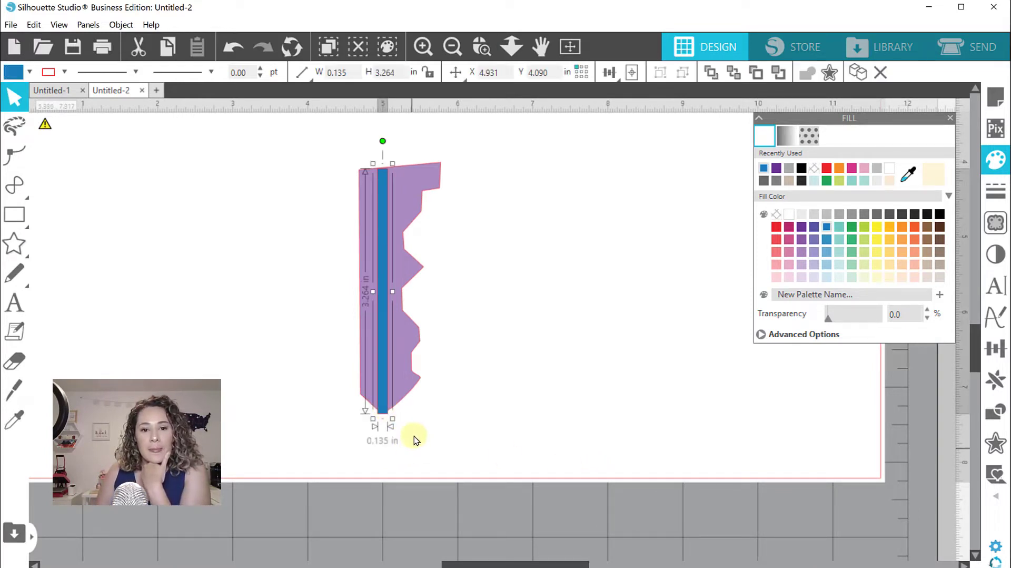
left_click_drag(256, 153, 488, 395)
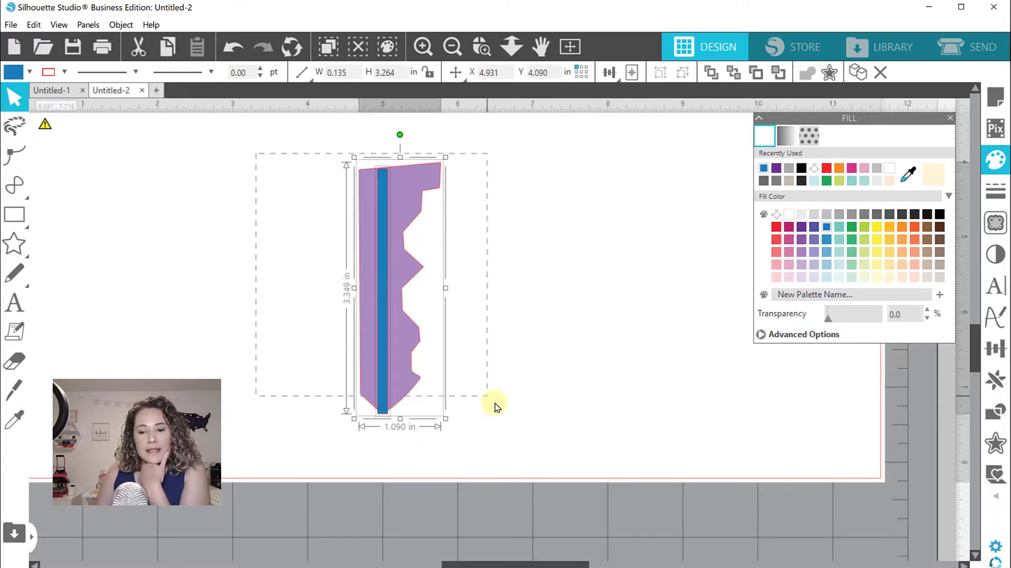
left_click(995, 411)
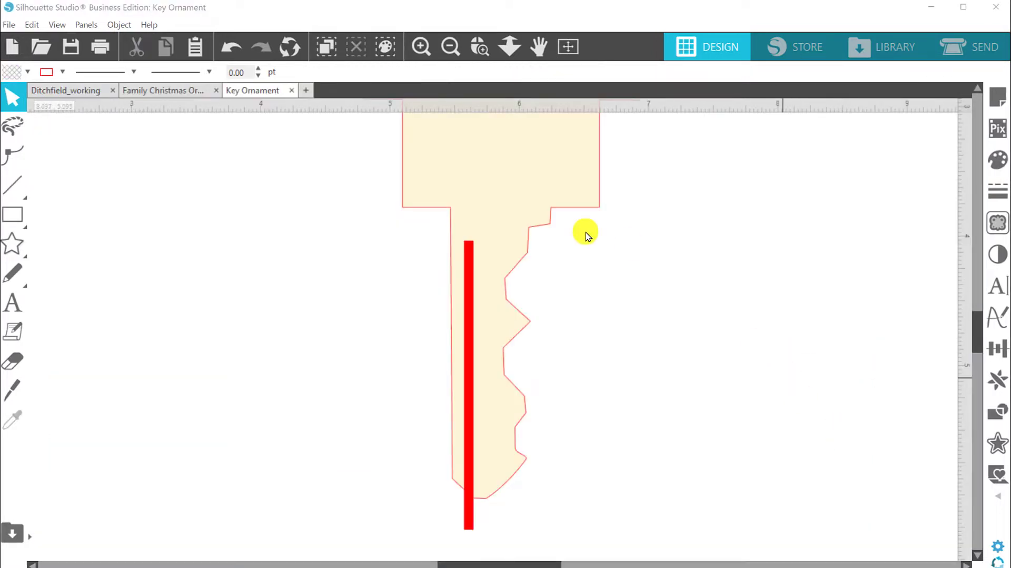
- In the Key Ornament document, duplicate the key with its red strip alongside, and crop the original pair to their overlap
left_click_drag(360, 211, 250, 398)
left_click(707, 367)
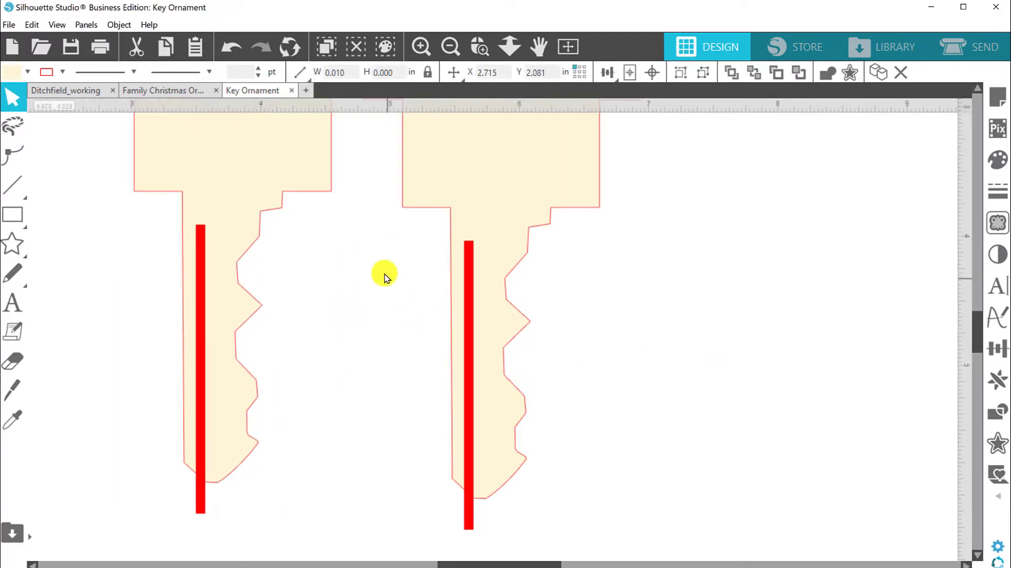
left_click_drag(385, 276, 533, 469)
left_click(995, 411)
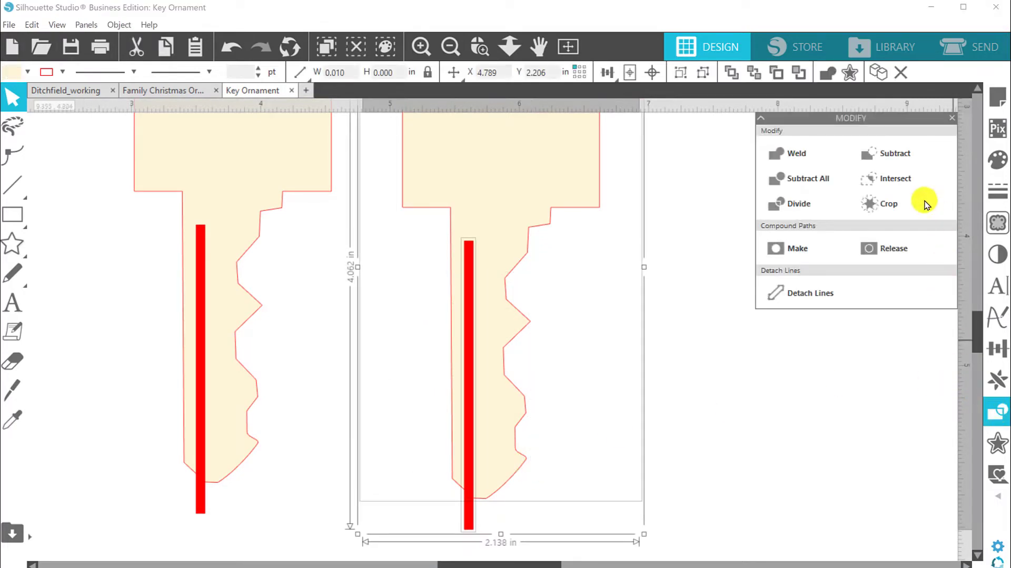
left_click(893, 208)
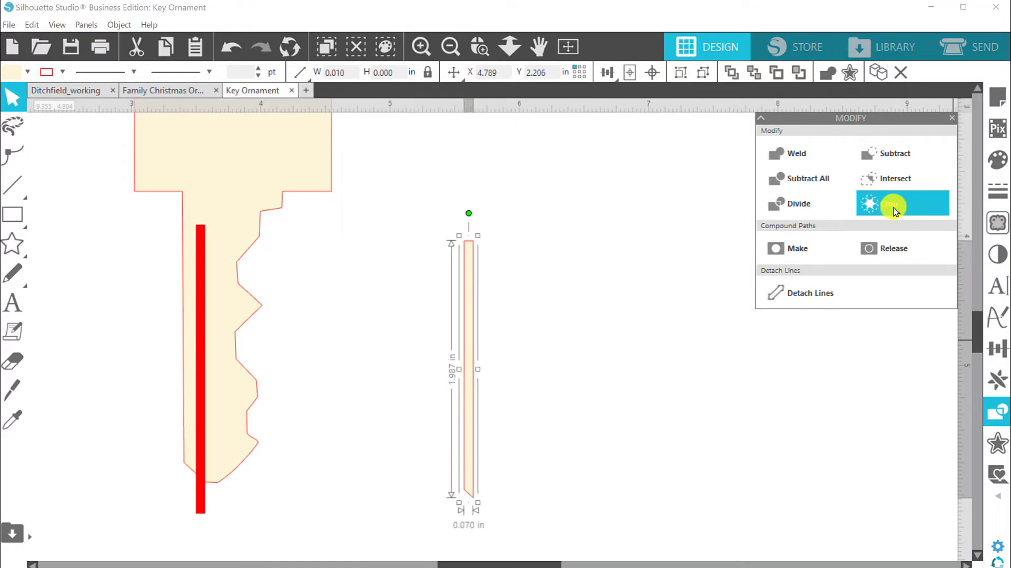
left_click(639, 370)
- Fill the cropped strip with red
left_click(471, 418)
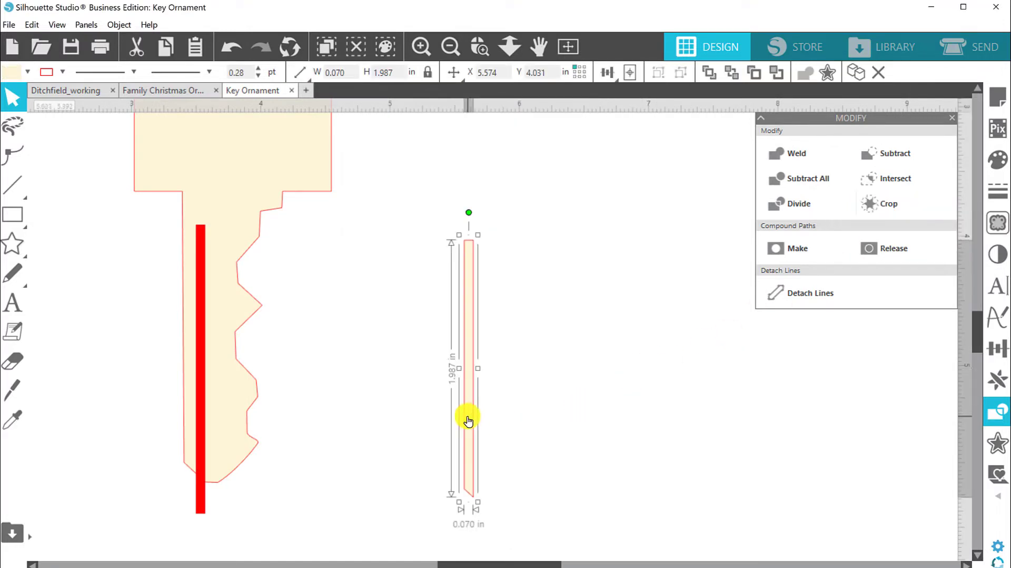
left_click(27, 72)
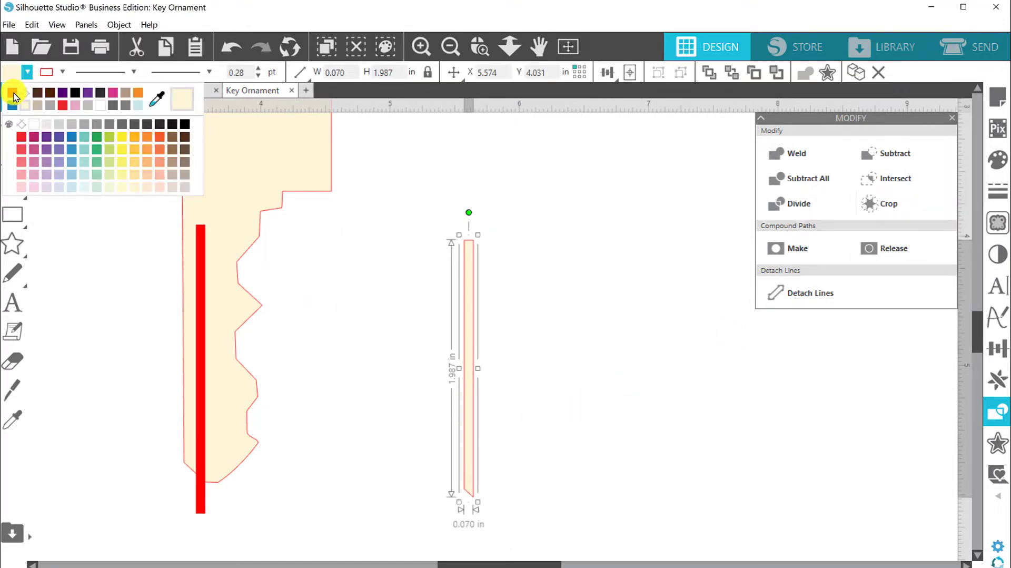
left_click(13, 93)
- Change the cropped strip's fill colour to purple
left_click(28, 73)
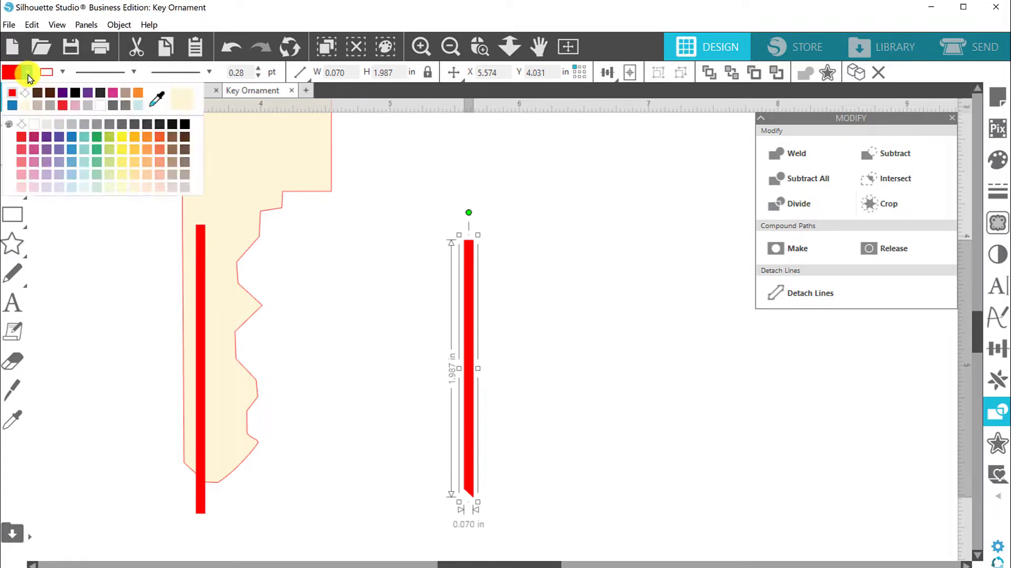
left_click(27, 74)
left_click(27, 75)
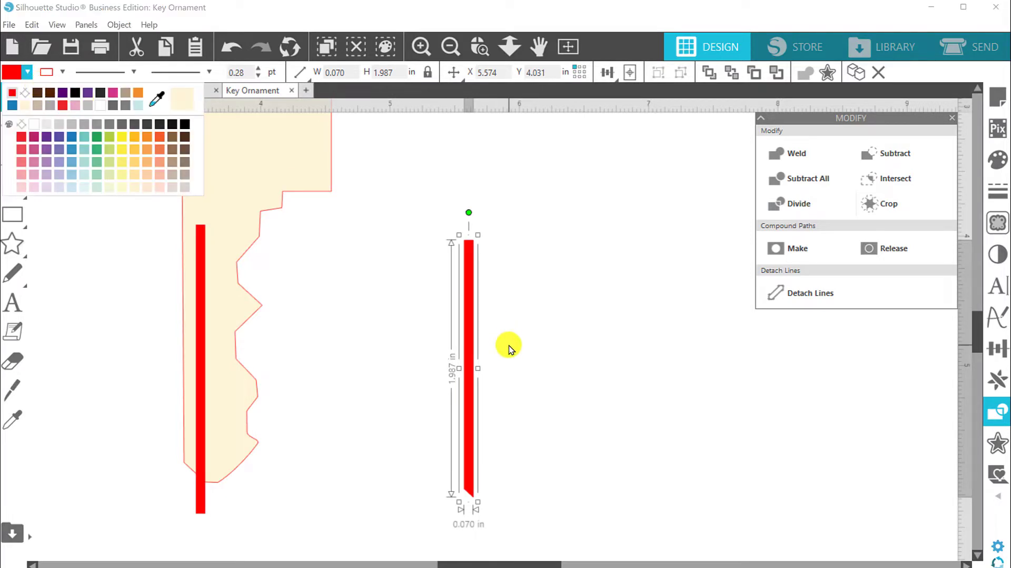
left_click(28, 73)
left_click(62, 73)
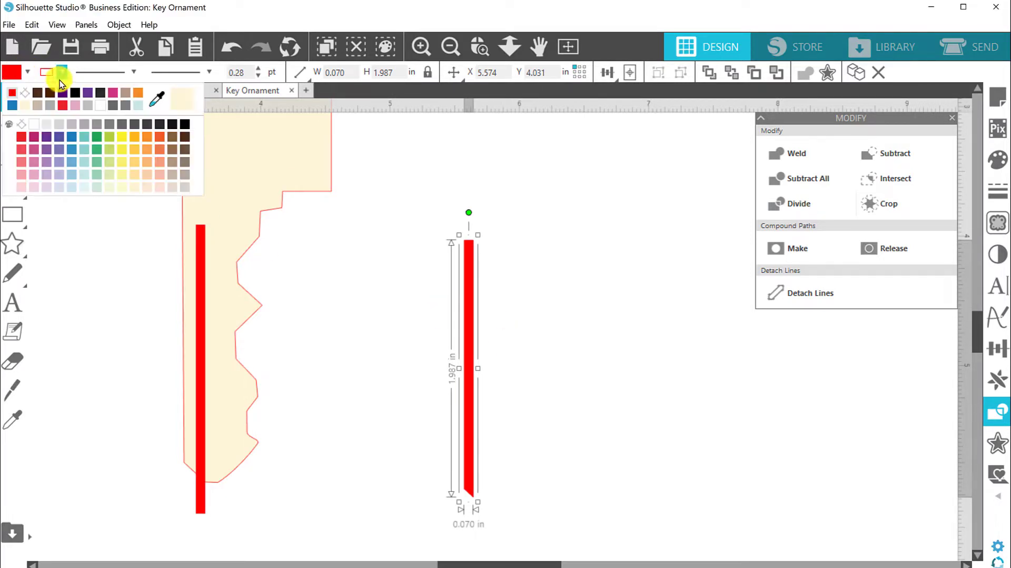
left_click(88, 93)
left_click(483, 366)
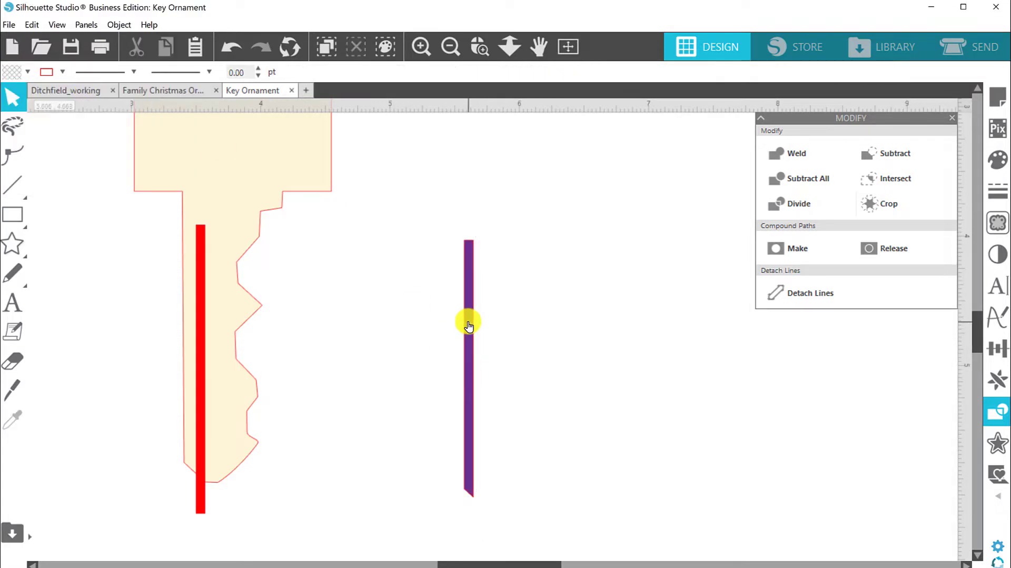
- Bring the purple cropped strip to the front and place it over the red strip on the key copy
left_click_drag(467, 321, 362, 323)
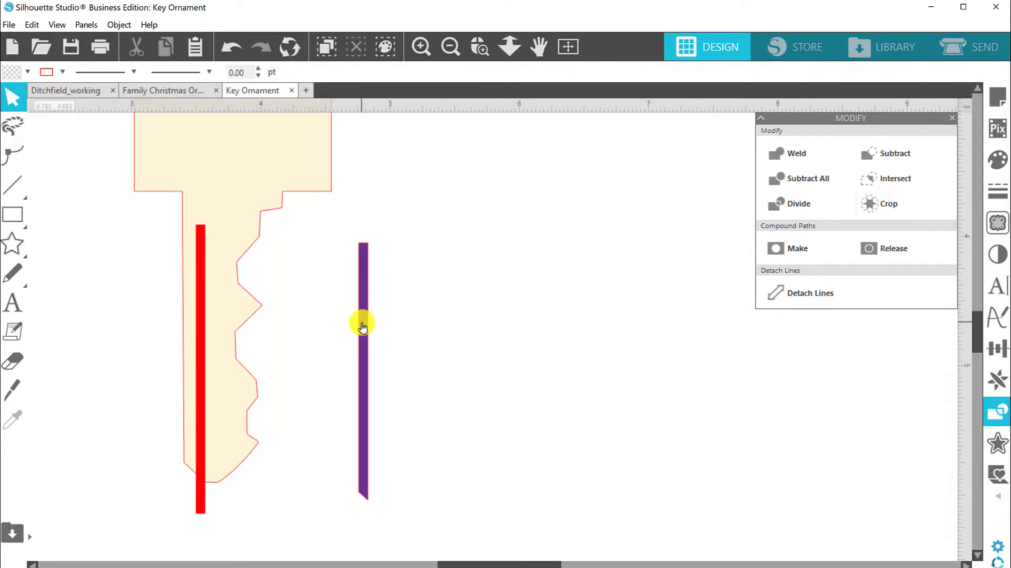
right_click(361, 323)
left_click(424, 501)
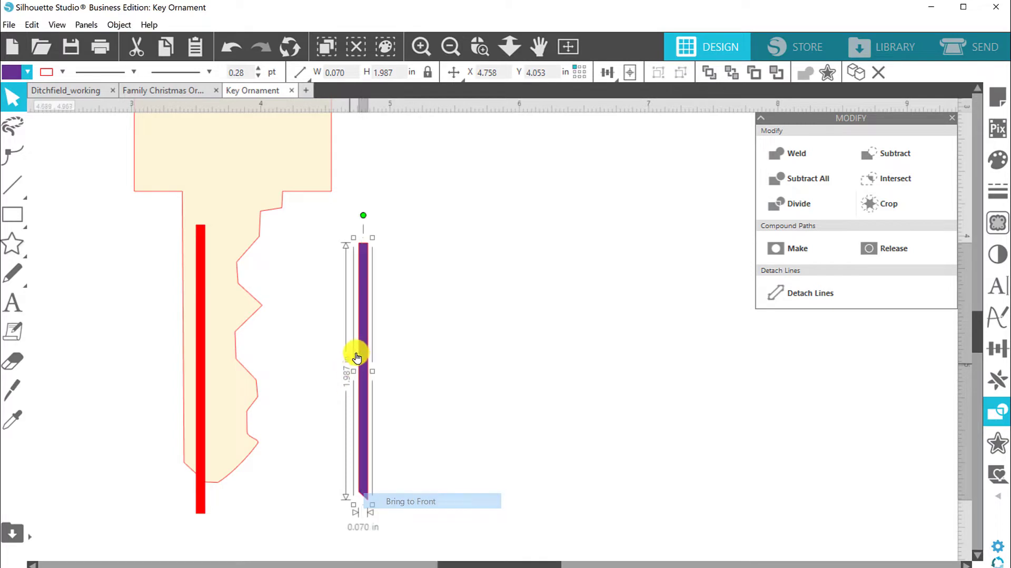
left_click_drag(359, 350, 199, 327)
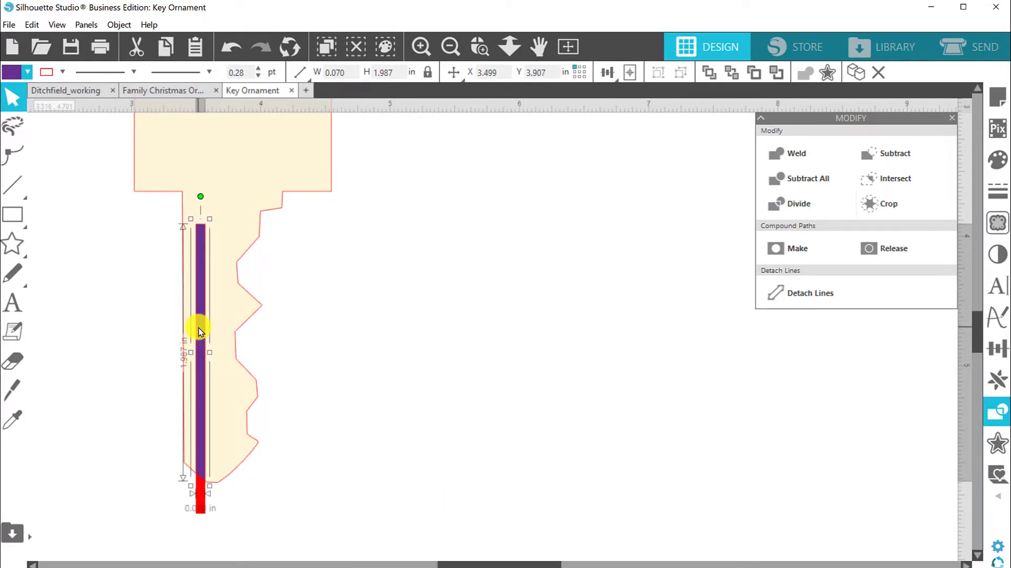
- Delete the red strip beneath the purple one and select the key together with the purple strip
left_click(199, 514)
left_click(201, 518)
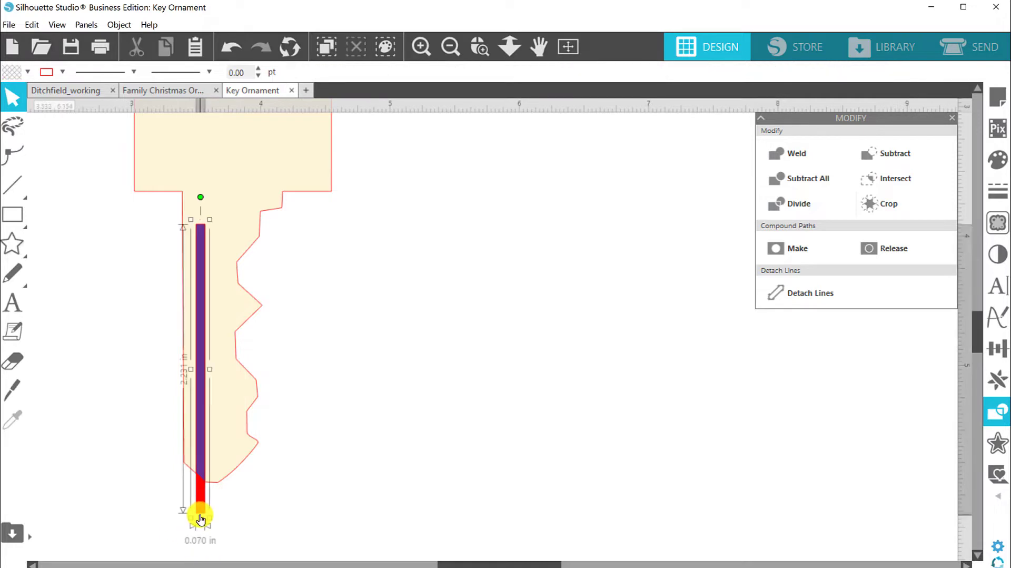
key("Delete")
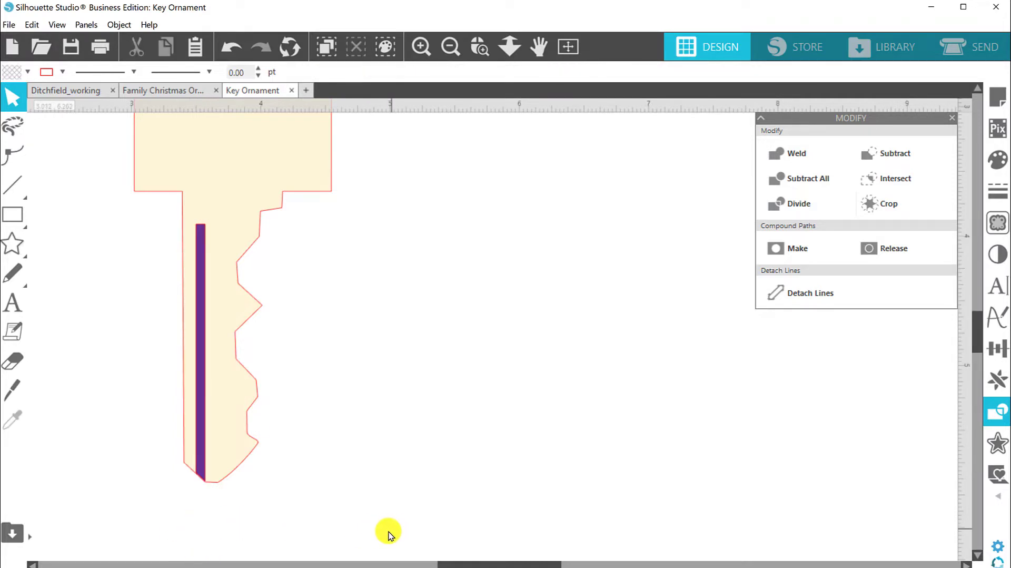
left_click_drag(361, 544, 158, 362)
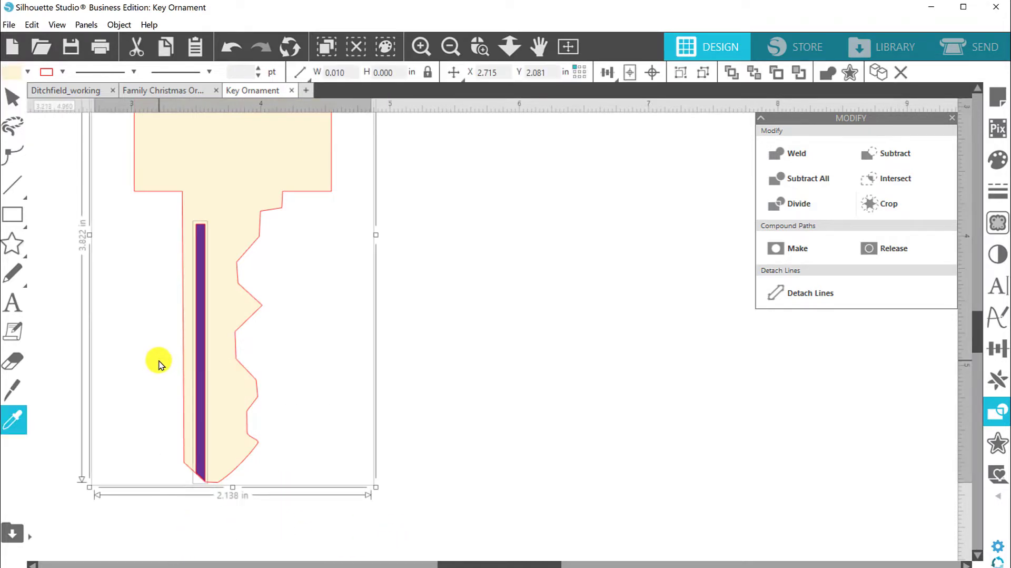
left_click(160, 363)
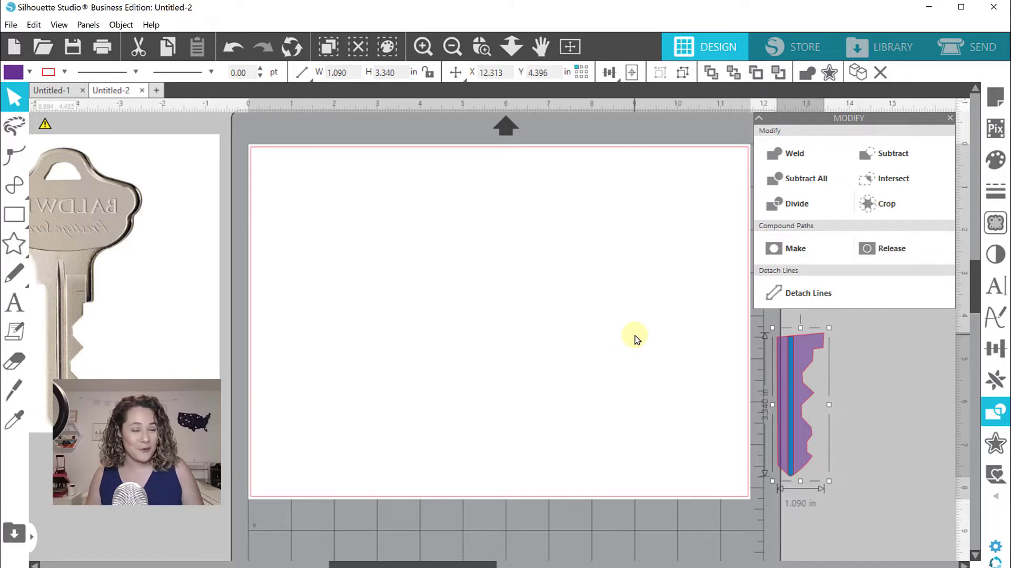
- Draw a square about 2.25 in wide near the middle of the page
left_click(14, 215)
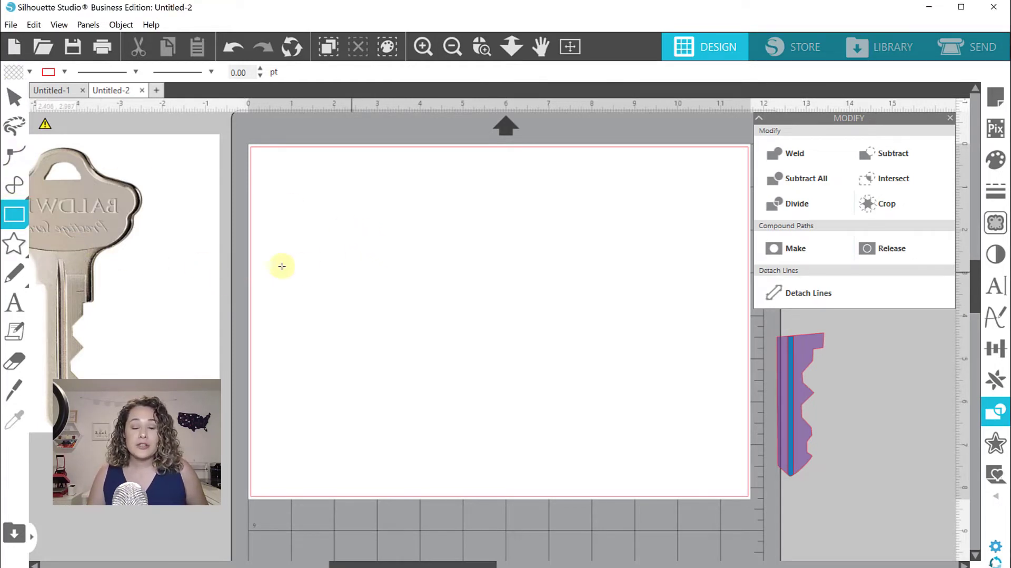
left_click_drag(402, 231, 501, 325)
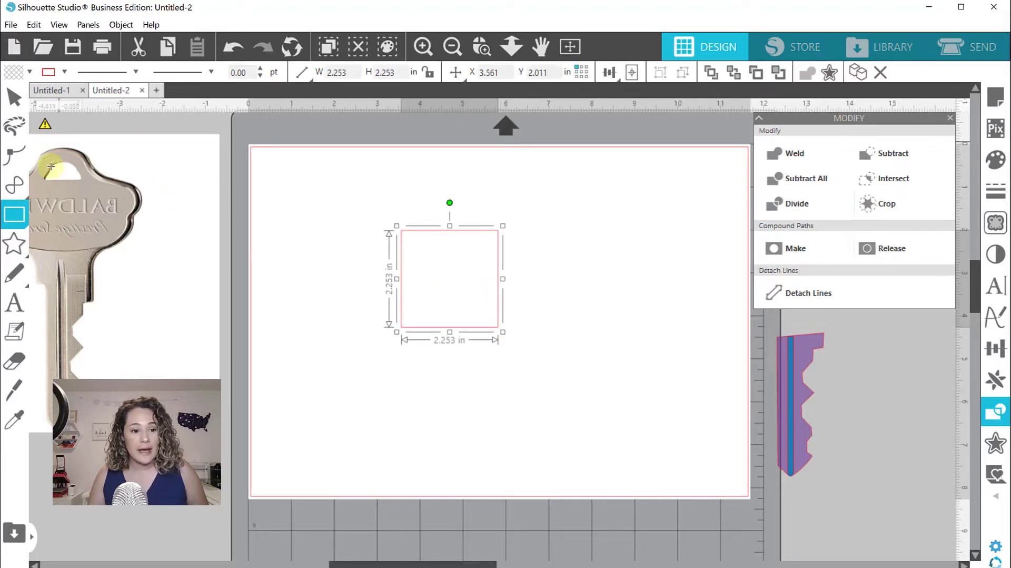
- Draw a regular polygon beside the square and reduce it to three sides to make a triangle
left_click(16, 246)
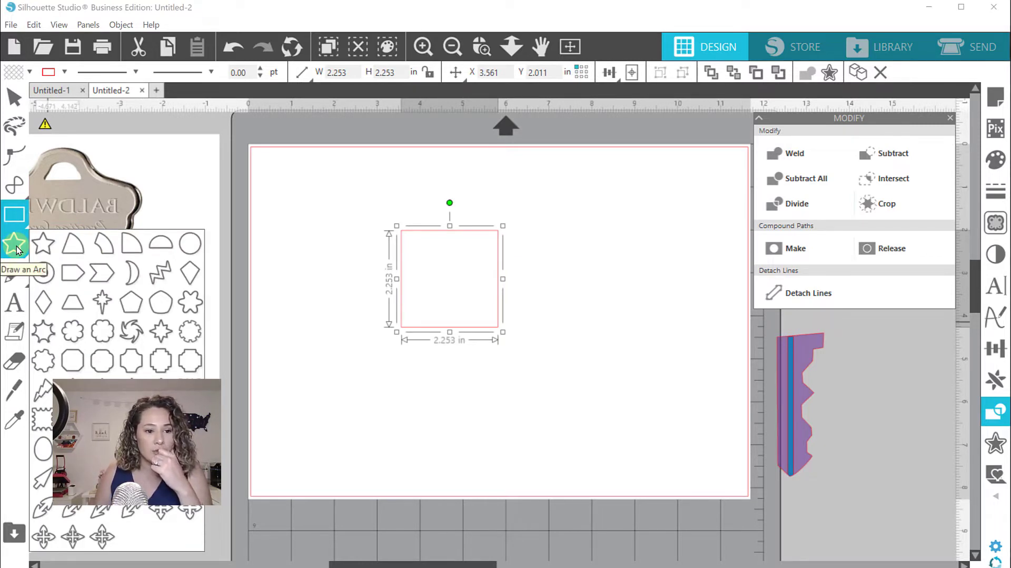
left_click(16, 217)
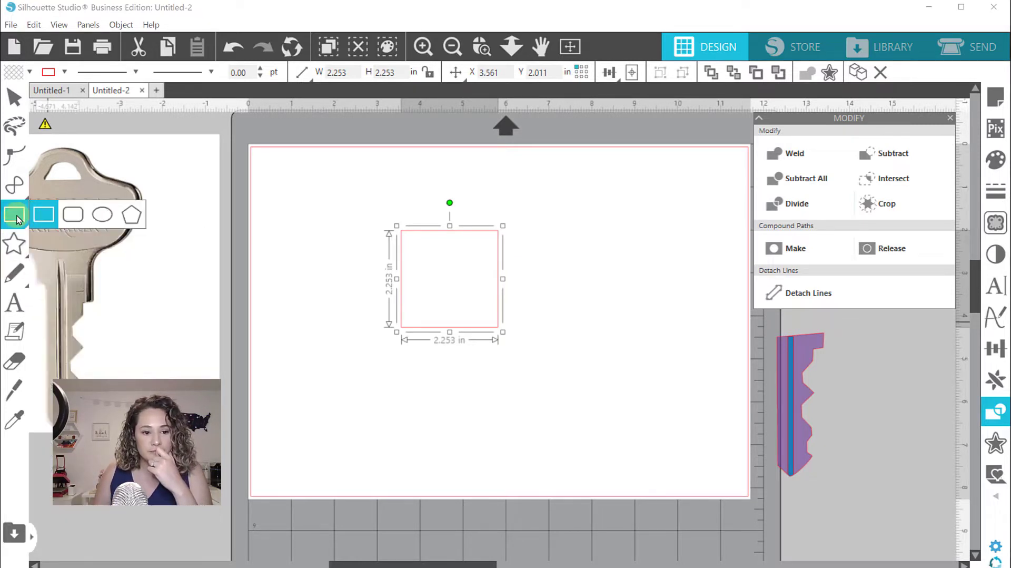
left_click(130, 216)
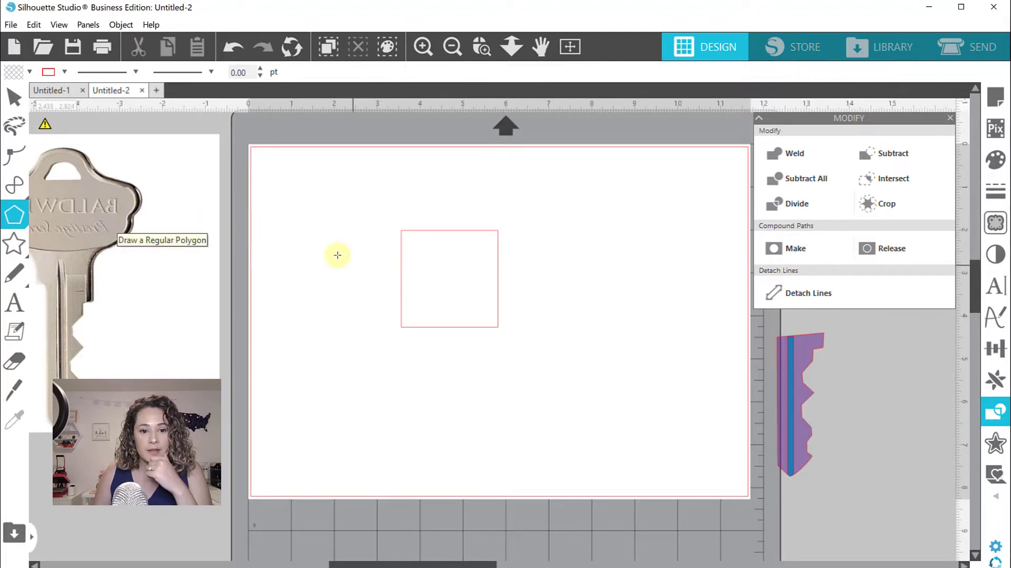
left_click_drag(324, 255, 371, 292)
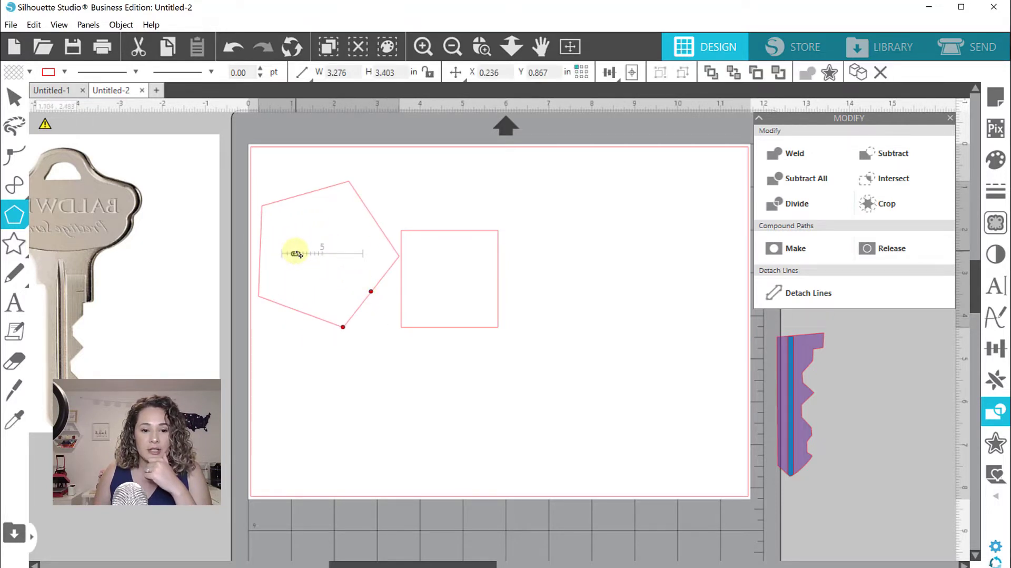
left_click_drag(297, 254, 283, 254)
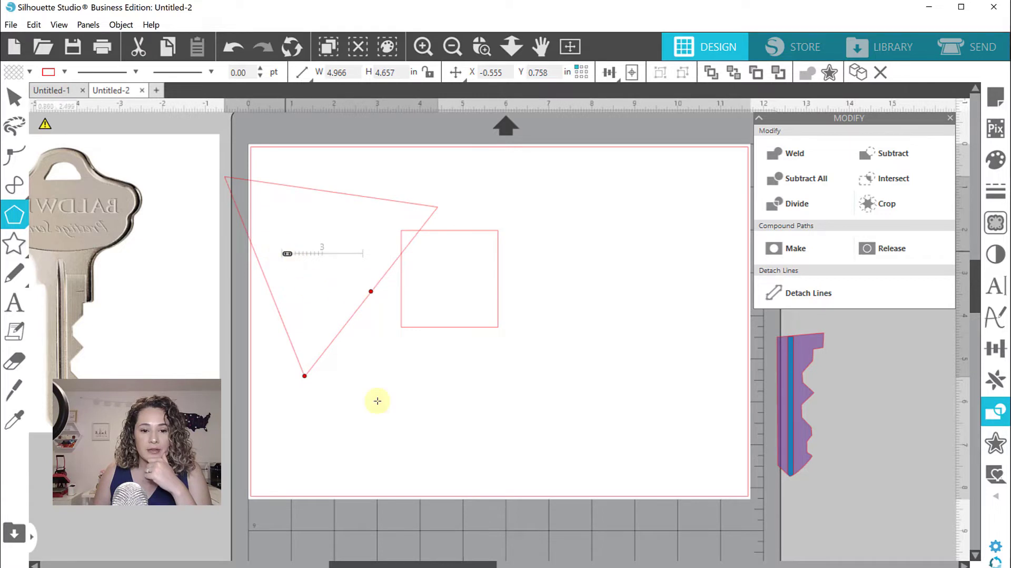
- Rotate the triangle until its base is horizontal and move it to the right of the square
key("v")
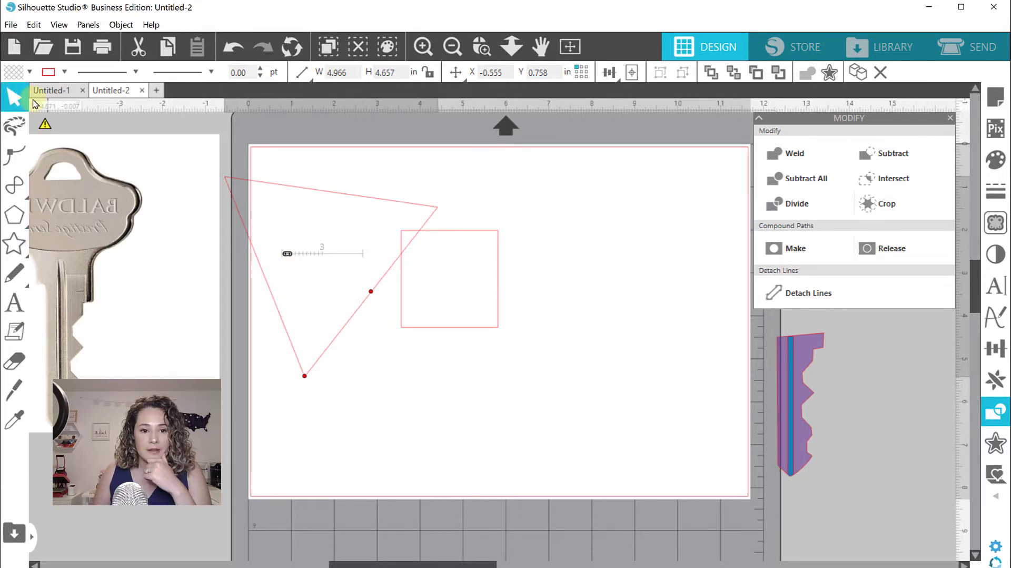
left_click(281, 365)
left_click_drag(311, 196, 334, 181)
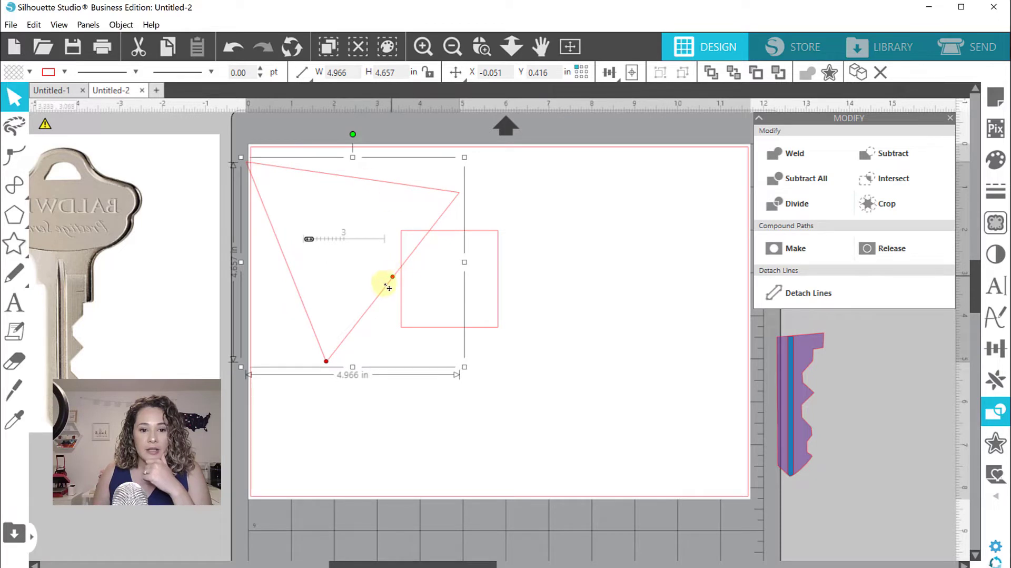
left_click_drag(388, 288, 343, 314)
left_click_drag(418, 214, 700, 299)
left_click(517, 392)
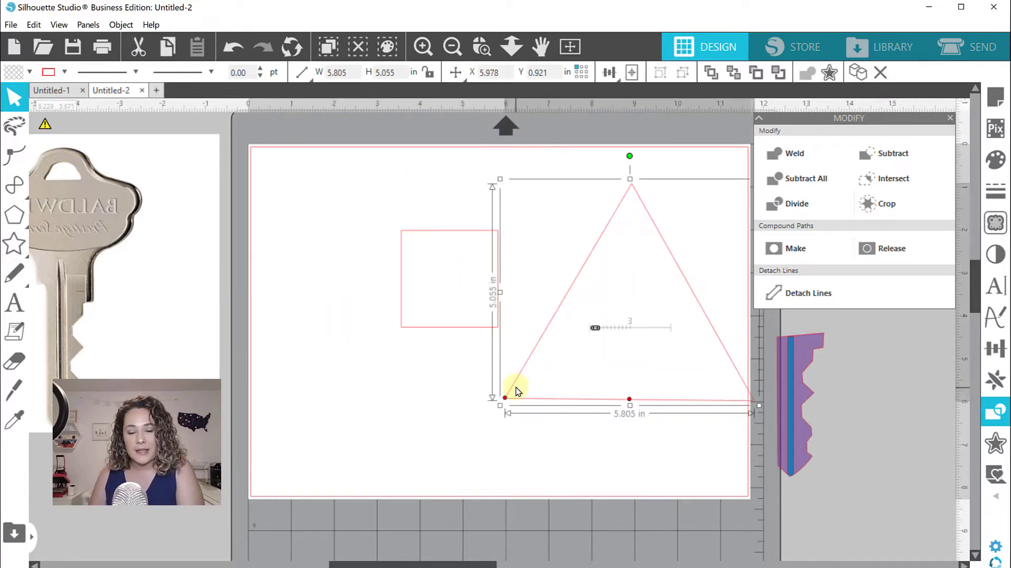
- Convert the triangle to a path, flatten it into a roof shape and scale it down to about 3.8 in wide
right_click(516, 388)
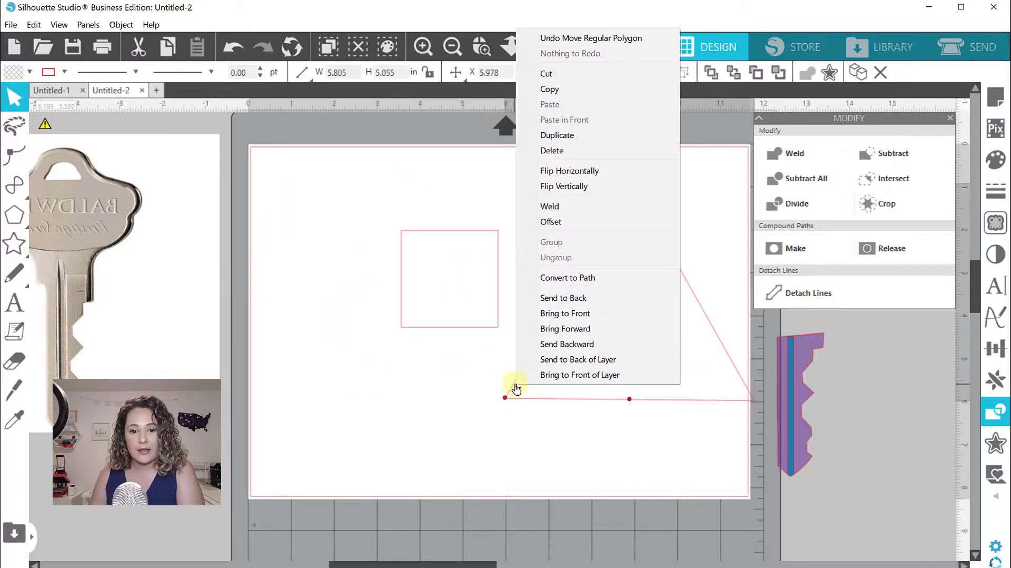
left_click(533, 278)
left_click_drag(670, 267, 505, 340)
left_click(556, 412)
left_click_drag(556, 411, 470, 248)
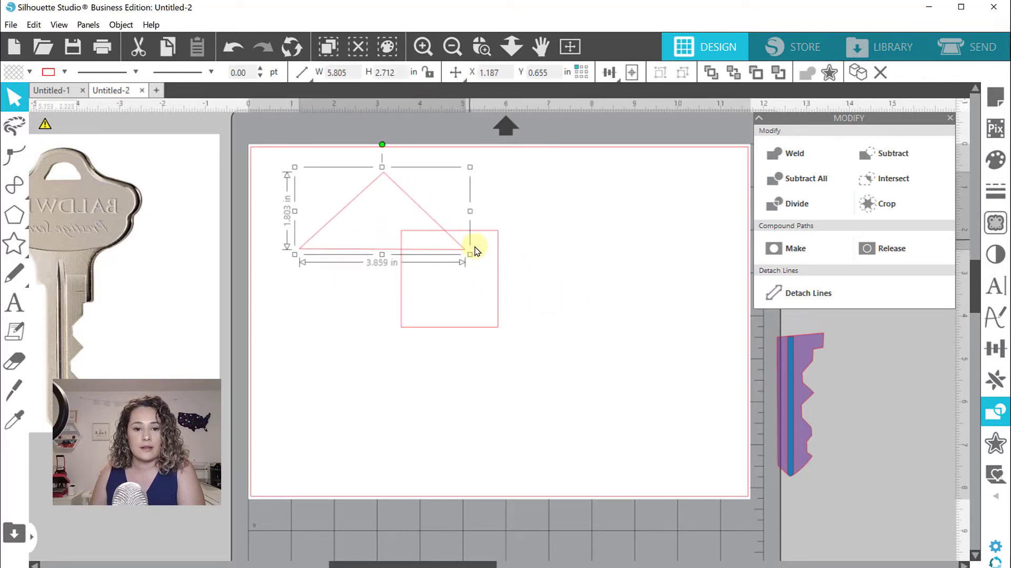
- Place the triangle above the square as a roof and move the square up to overlap the triangle's base
left_click_drag(419, 200, 480, 196)
left_click(573, 333)
left_click(469, 306)
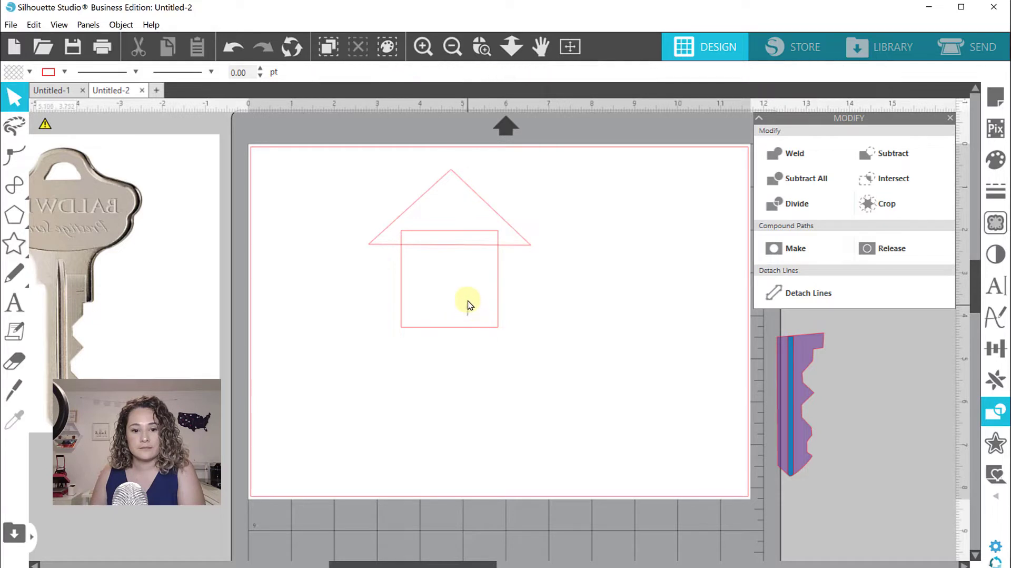
left_click_drag(476, 330, 474, 312)
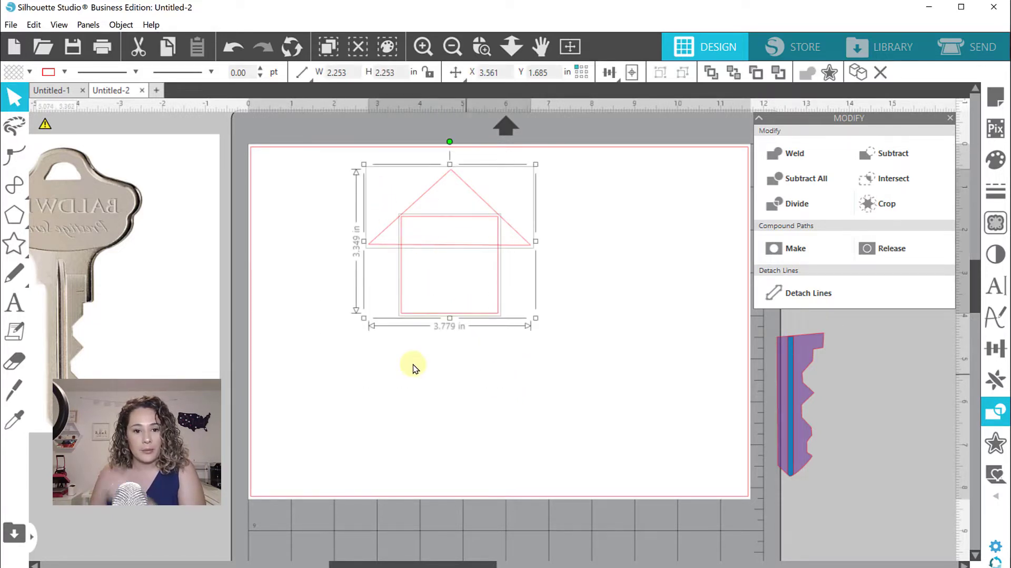
- Align the triangle and the square on a shared vertical centreline
left_click_drag(316, 154, 524, 329)
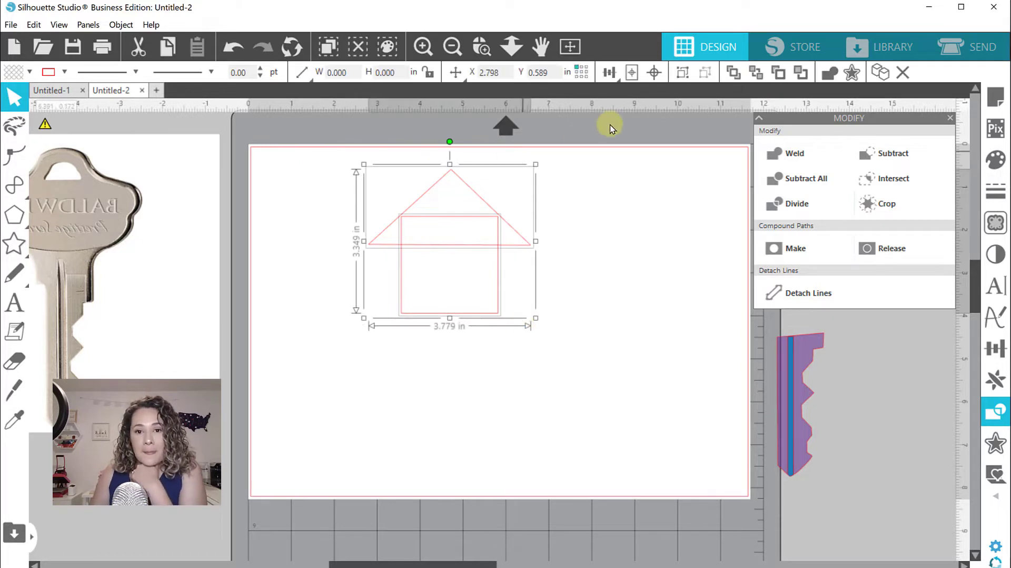
left_click(611, 77)
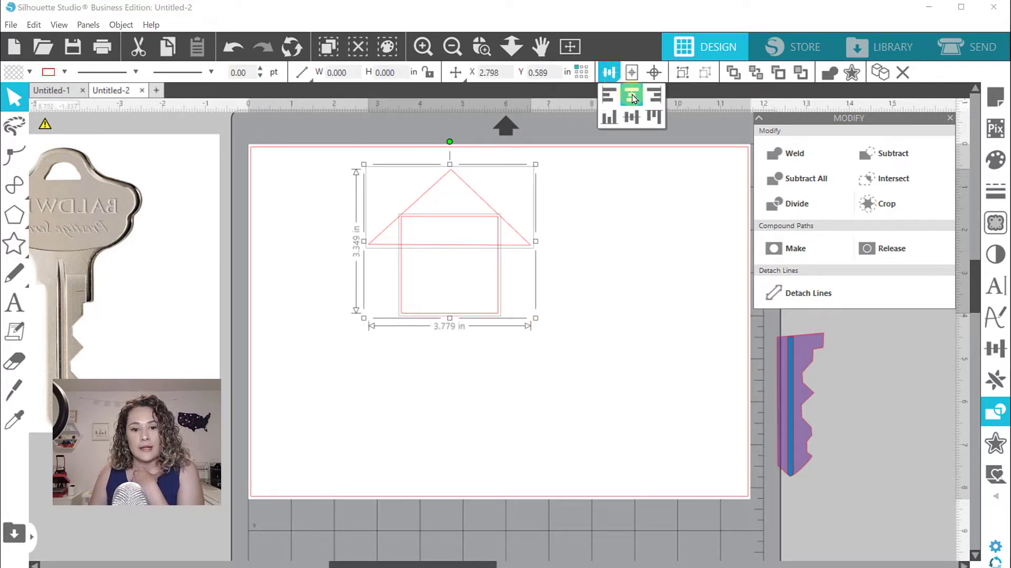
left_click(667, 390)
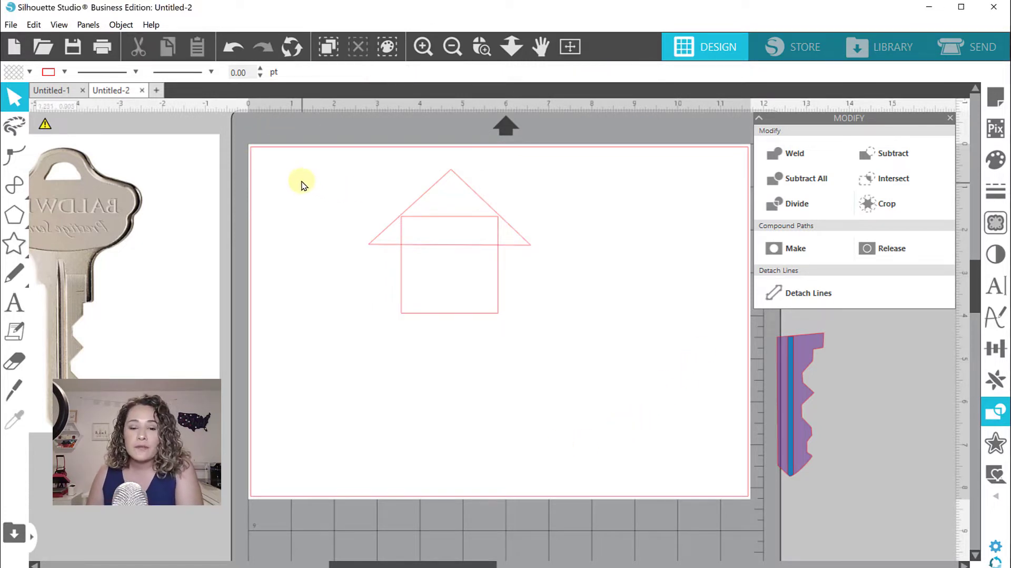
- Fill both the triangle and the square with black
left_click_drag(399, 250, 505, 342)
left_click(459, 375)
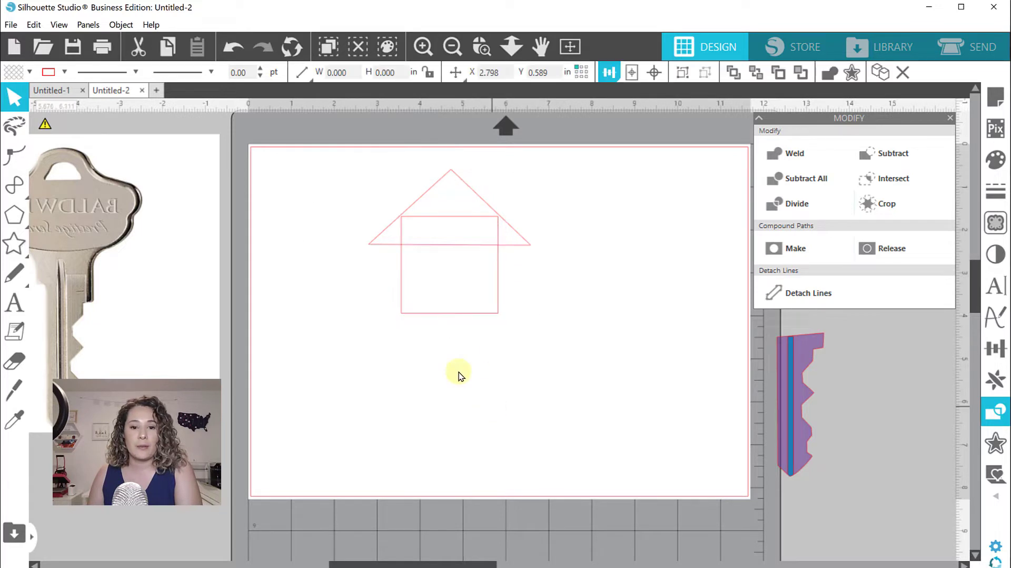
left_click_drag(612, 360, 132, 158)
left_click(31, 72)
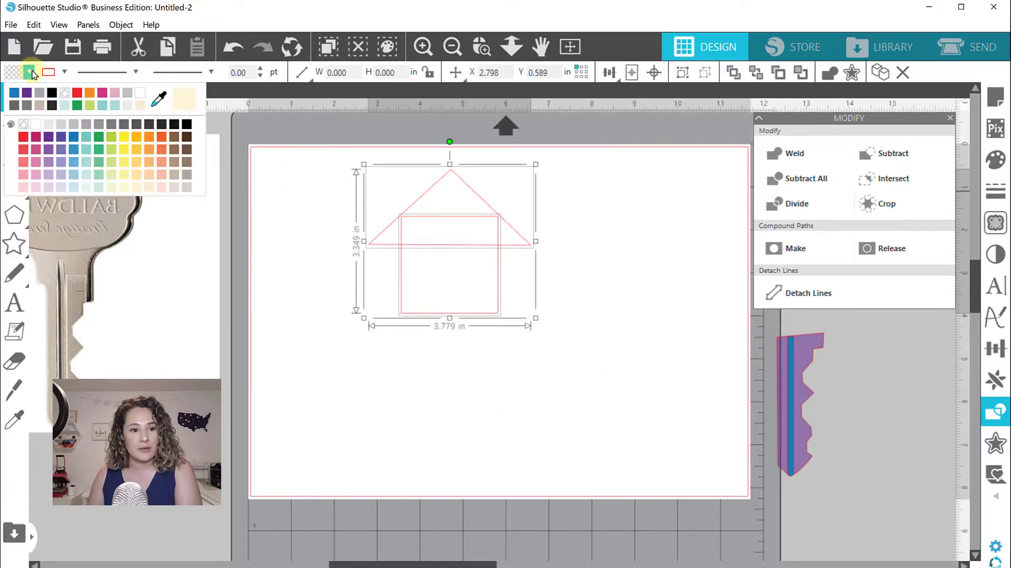
left_click(52, 95)
left_click(508, 441)
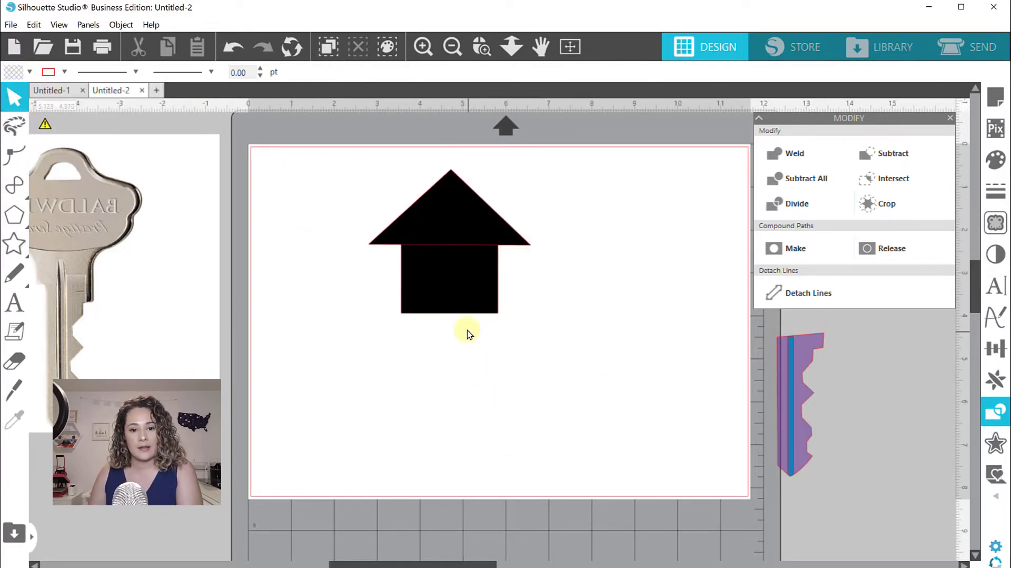
- Narrow the roof triangle to about 3.16 in and move it up, centred over the square
left_click(461, 299)
left_click(545, 195)
left_click(475, 198)
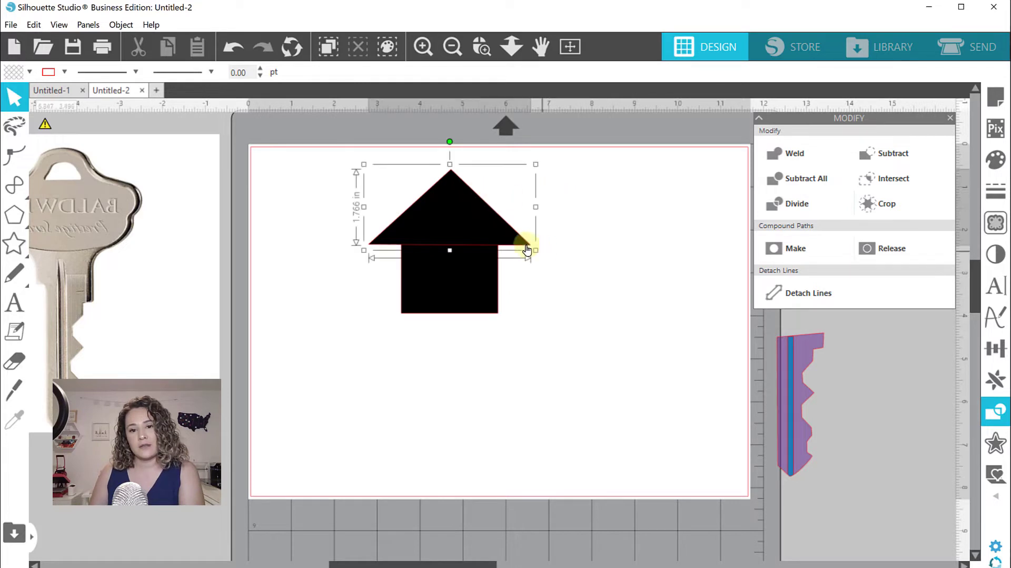
mouse_move(536, 207)
left_mouse_down()
mouse_move(436, 223)
mouse_move(533, 207)
left_mouse_up()
left_click_drag(470, 224, 459, 213)
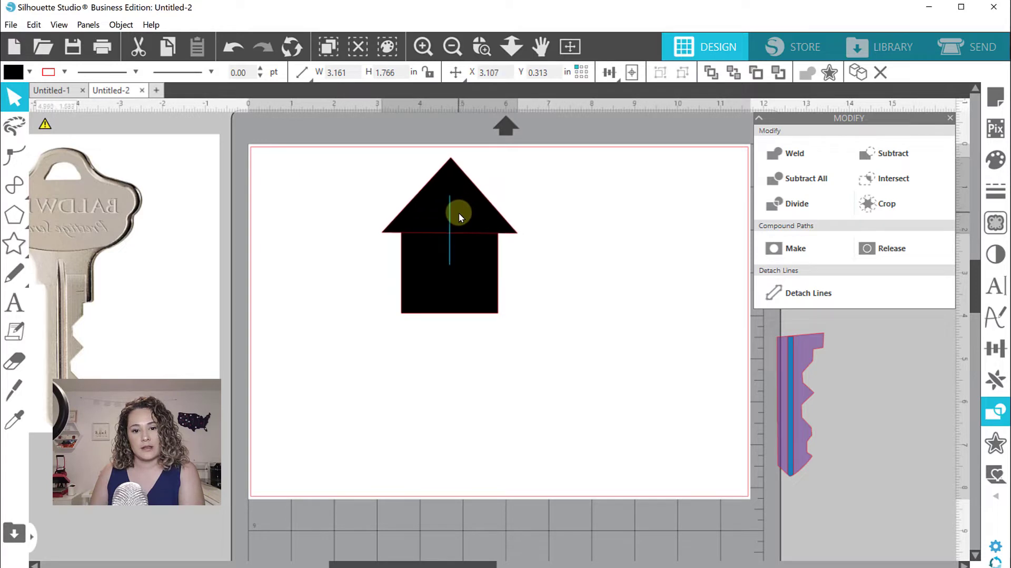
- Shorten the house's square body to about 1.75 in high
left_click(467, 273)
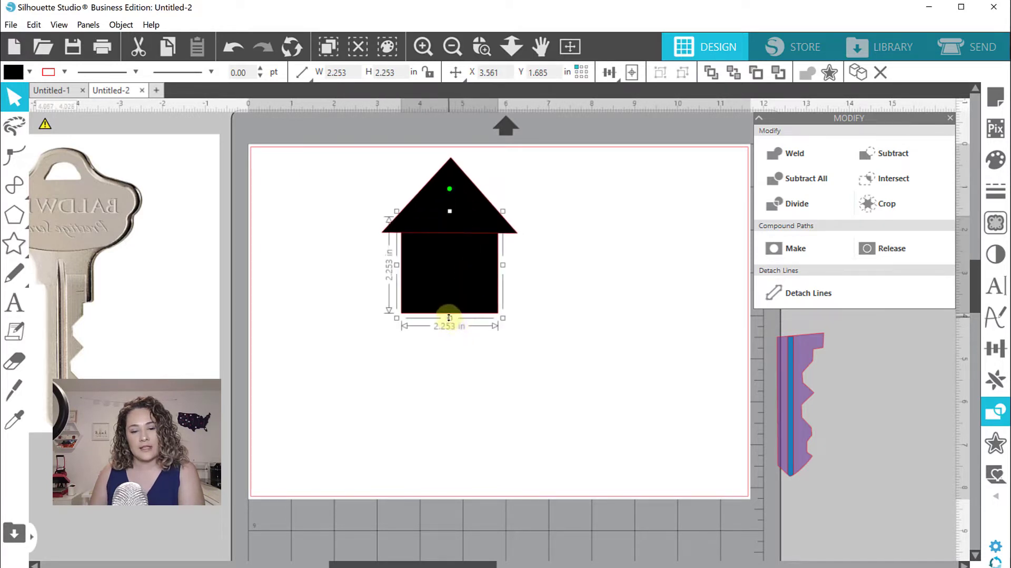
left_click_drag(446, 299, 447, 291)
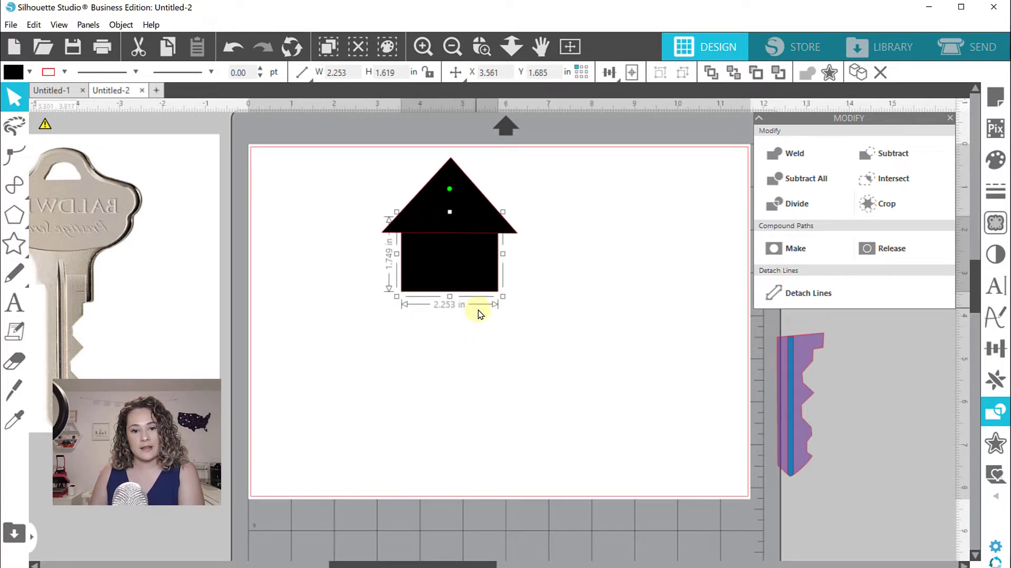
left_click(477, 309)
- Lower the roof's peak so the triangle is about 1.1 in high, and adjust the body to fit fully beneath it
left_click(444, 210)
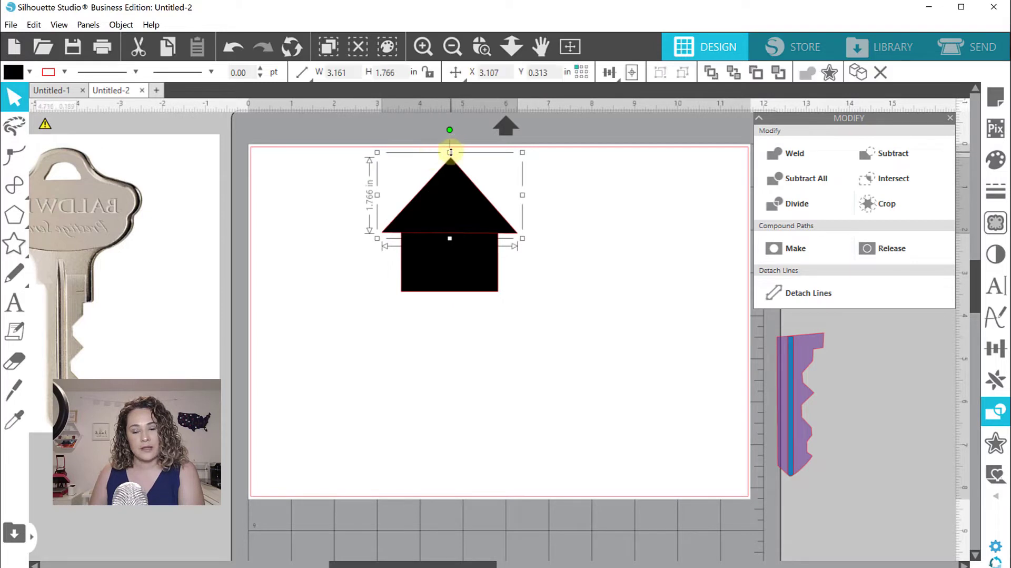
left_click_drag(451, 152, 456, 180)
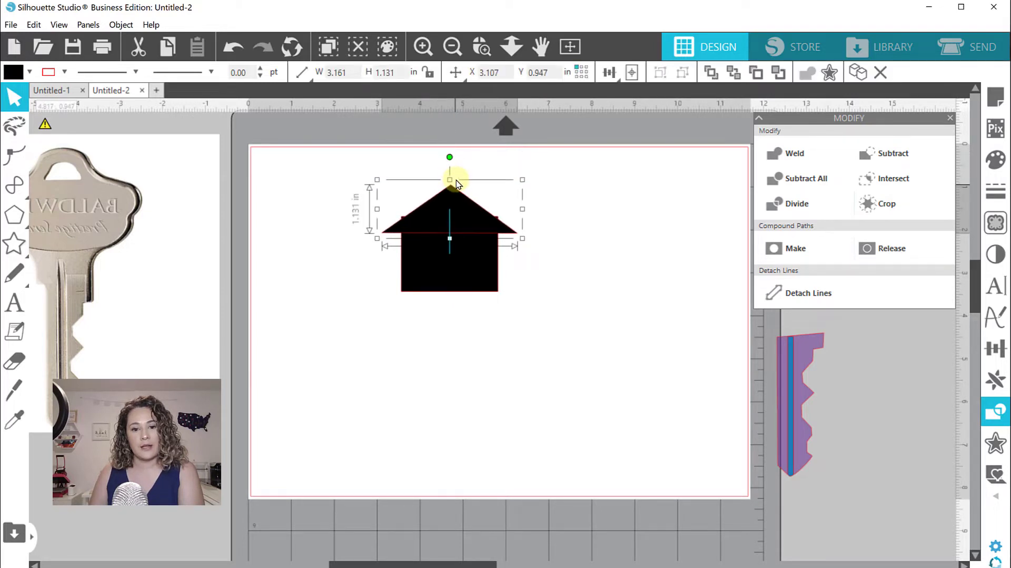
left_click_drag(474, 284, 450, 287)
left_click(557, 425)
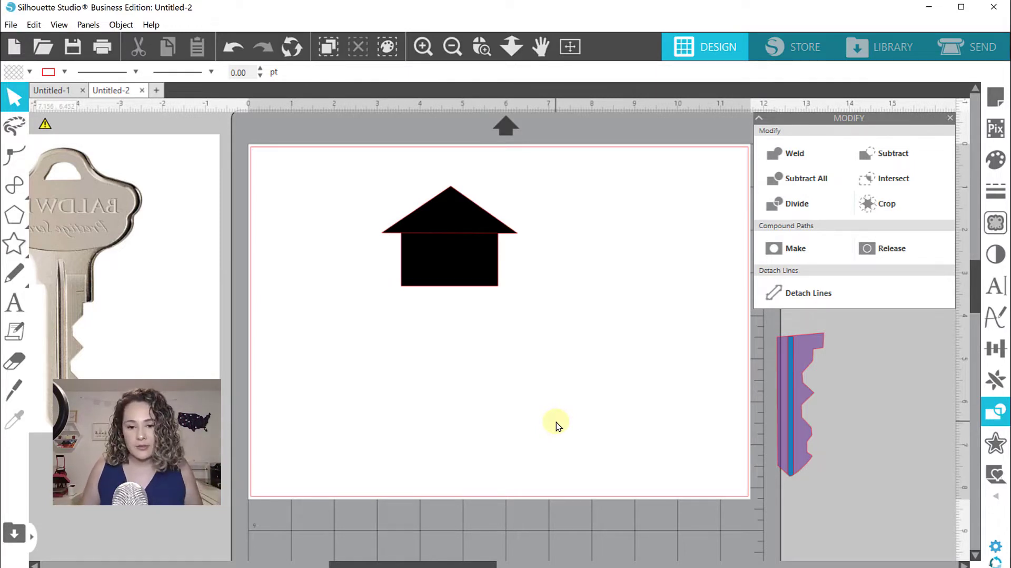
- Weld the roof and the body into a single house shape
left_click_drag(296, 158, 542, 375)
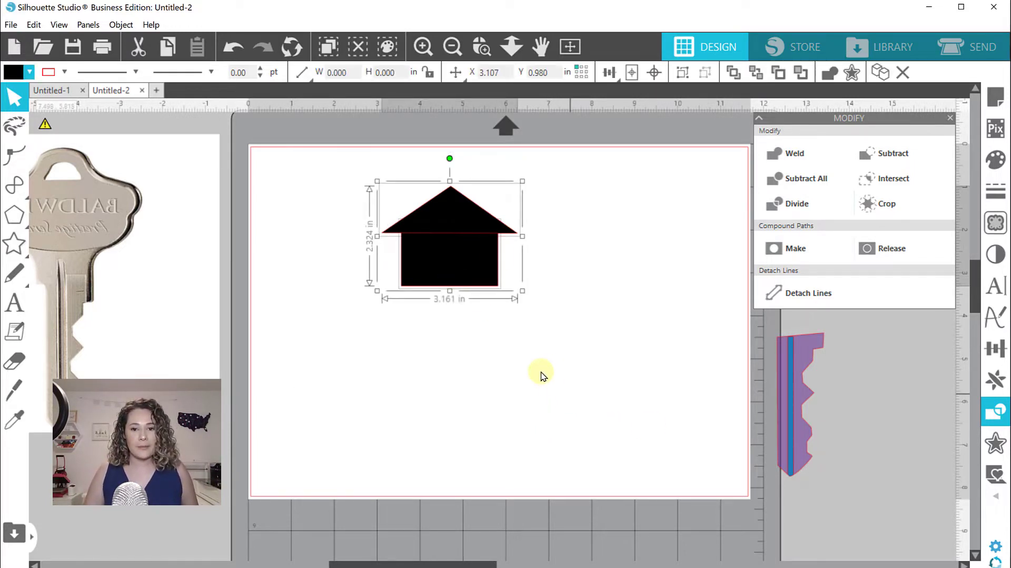
left_click(829, 76)
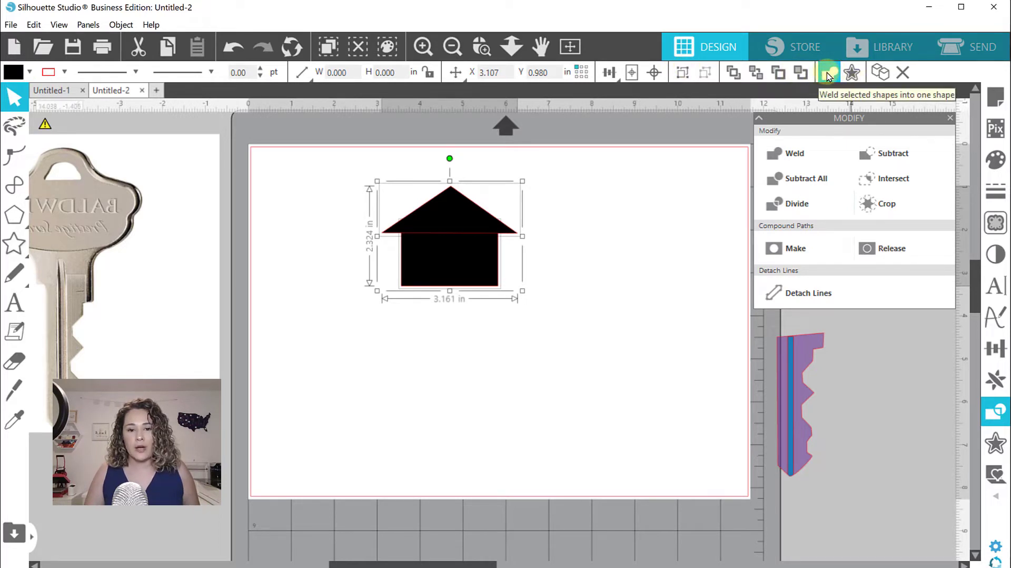
left_click(660, 353)
- Move the key blade below the house and scale the house to about 2.98 in wide, resting on the blade's top edge
left_click(804, 454)
left_click_drag(786, 408, 439, 348)
left_click(433, 227)
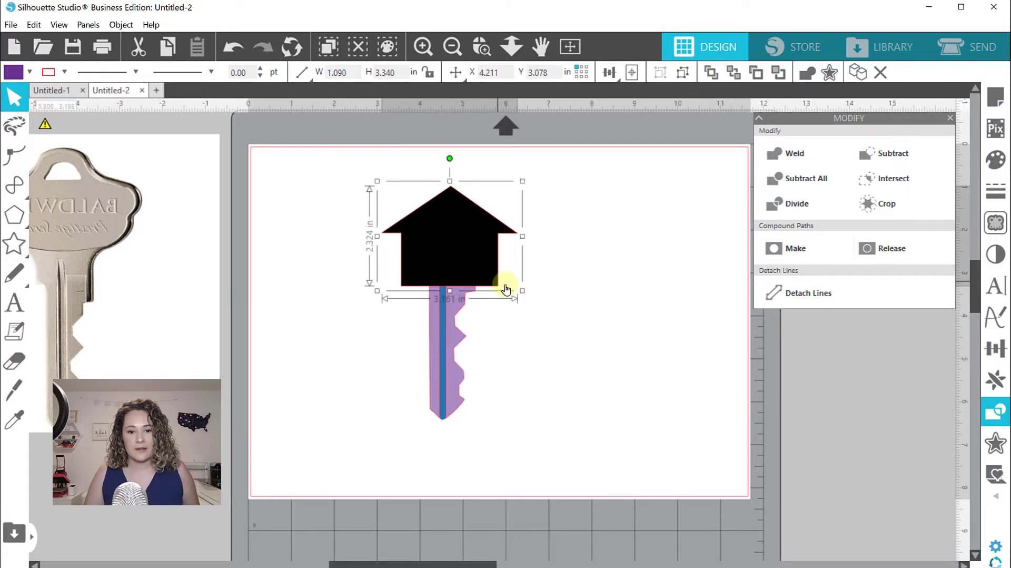
left_click_drag(523, 291, 475, 270)
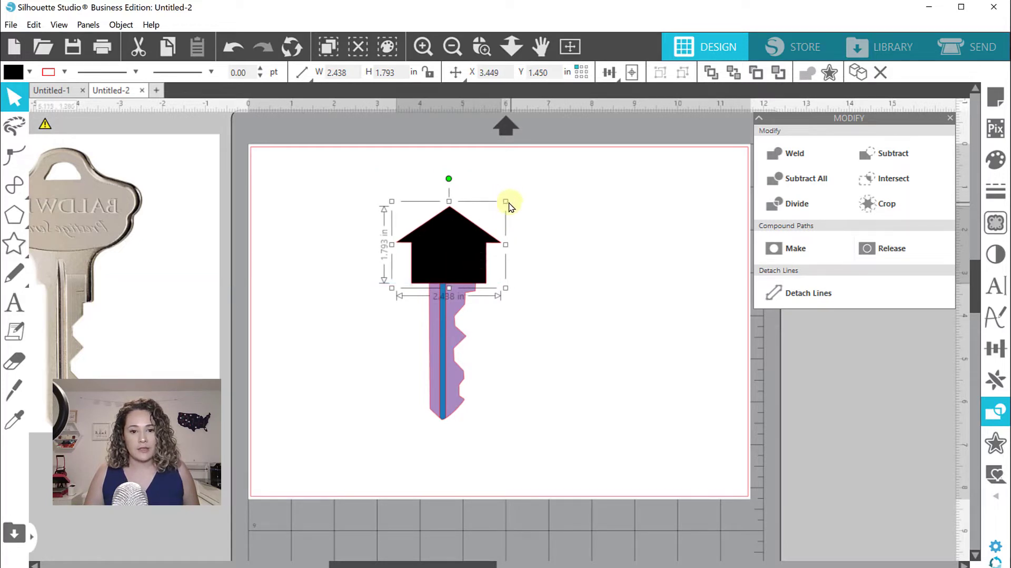
left_click_drag(509, 204, 526, 189)
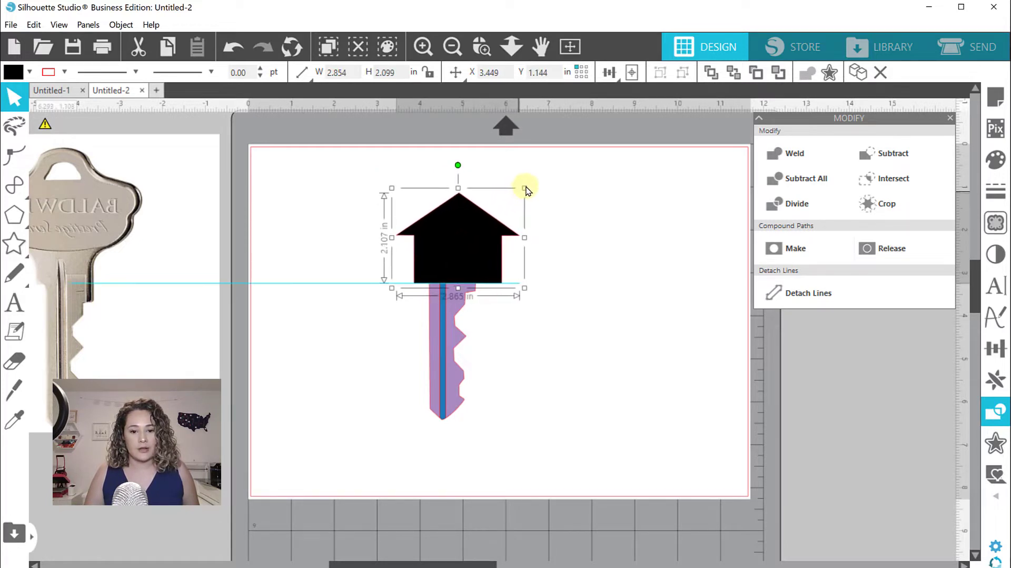
left_click(586, 226)
left_click_drag(485, 256, 477, 261)
left_click(554, 338)
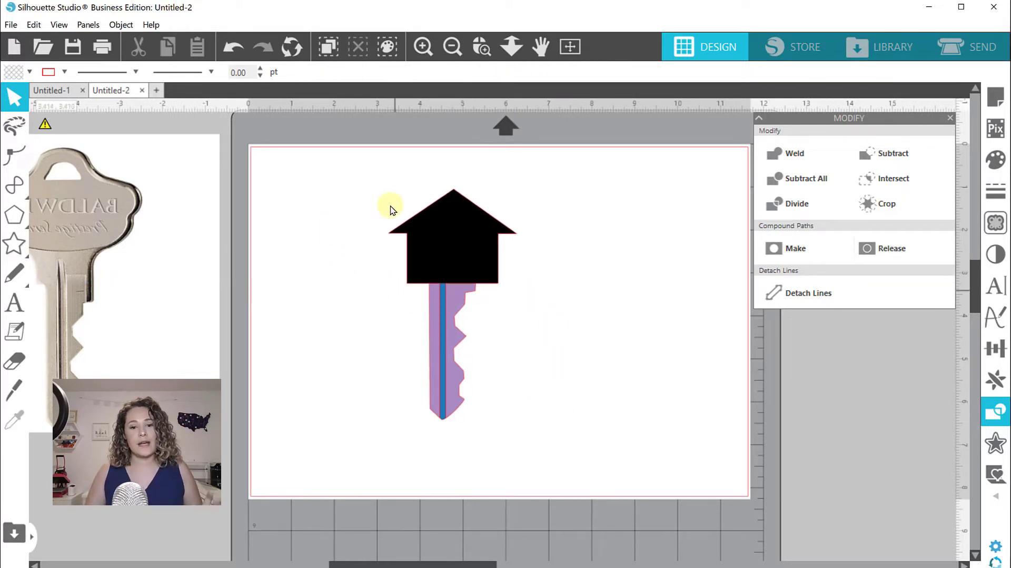
- Align the house and the grooved key blade to a common vertical centerline
left_click_drag(349, 173, 492, 401)
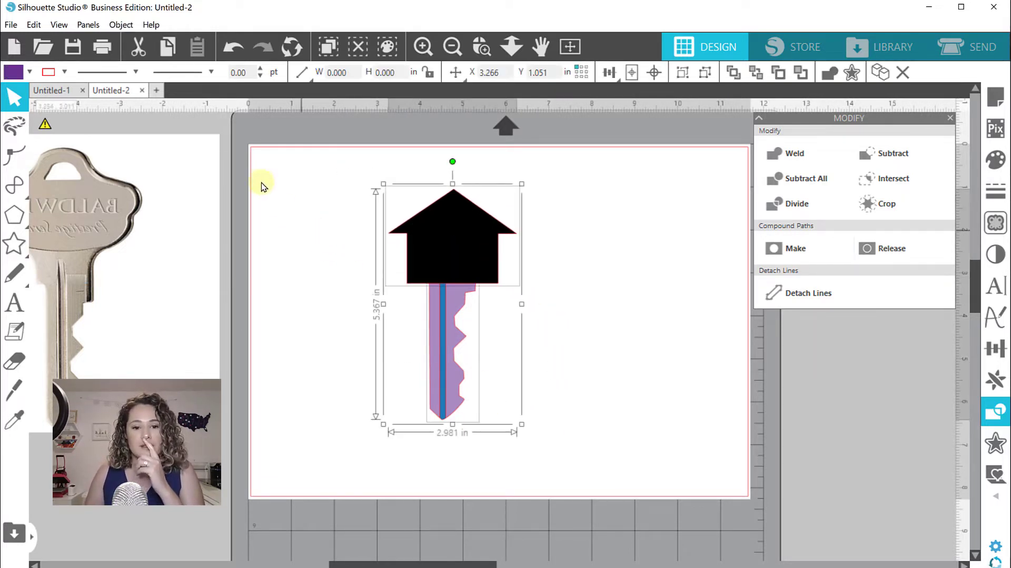
left_click(414, 302)
left_click_drag(415, 302, 508, 413)
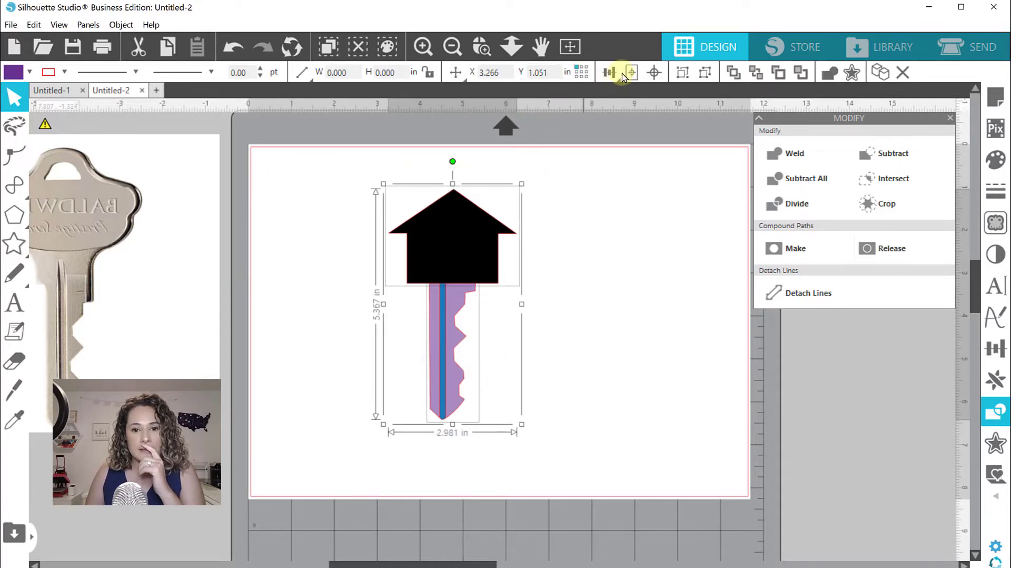
mouse_move(622, 75)
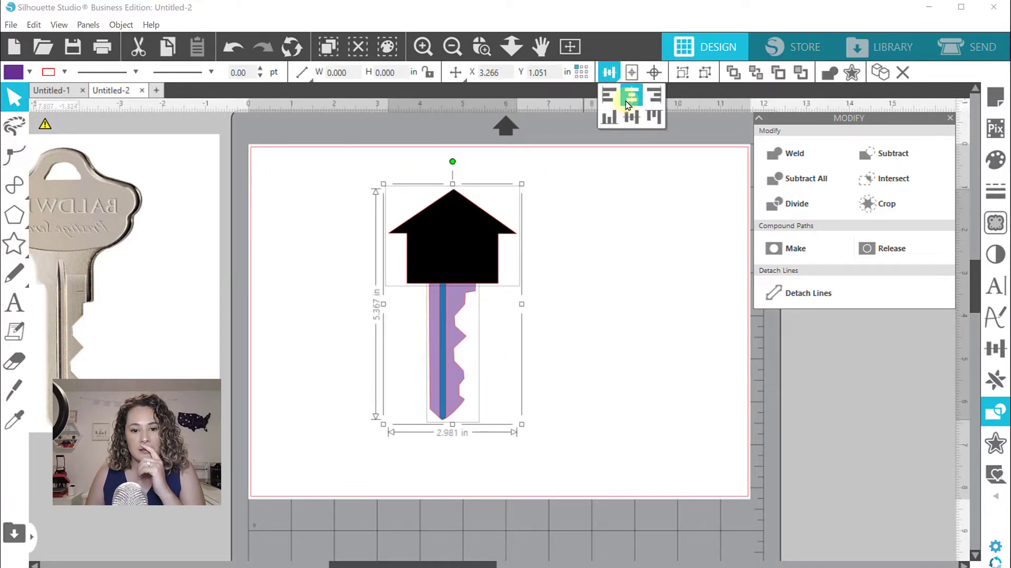
left_click(673, 396)
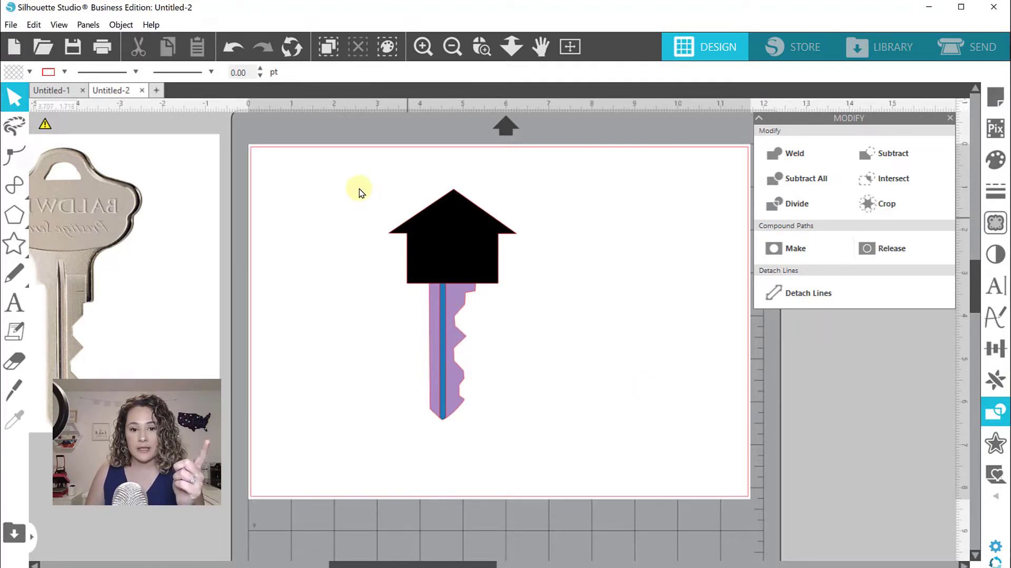
- Ungroup the purple key blade from its blue groove
left_click_drag(361, 191, 458, 304)
right_click(453, 264)
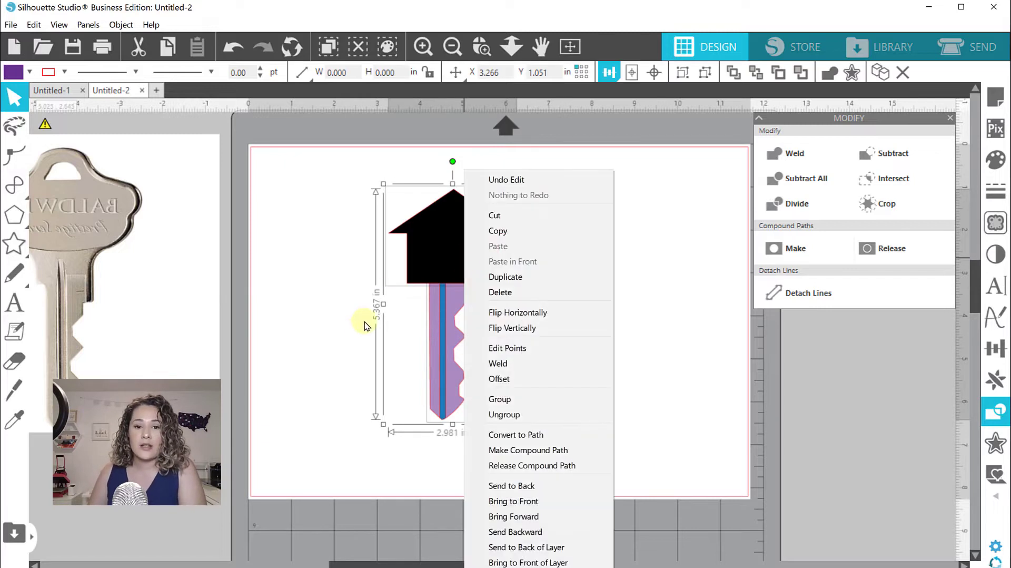
left_click(361, 327)
right_click(431, 332)
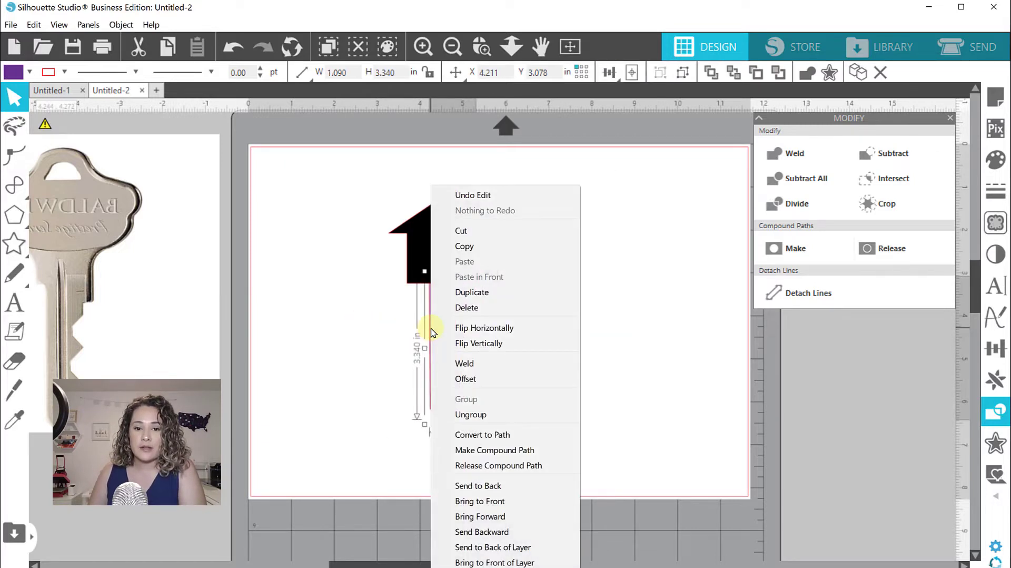
left_click(470, 414)
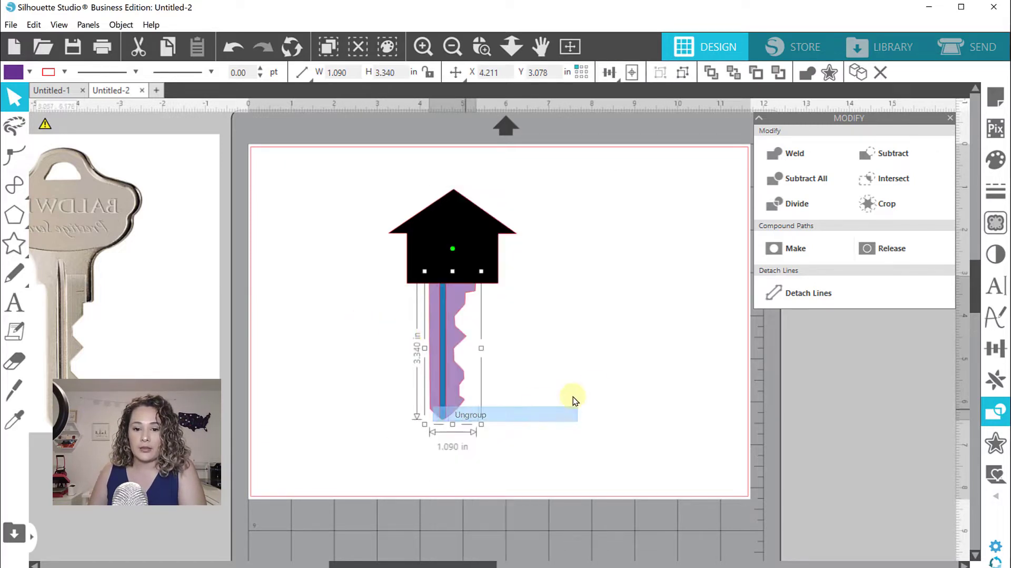
left_click(593, 388)
- Weld the key blade and the house into one shape, leaving the groove separate
left_click(467, 304)
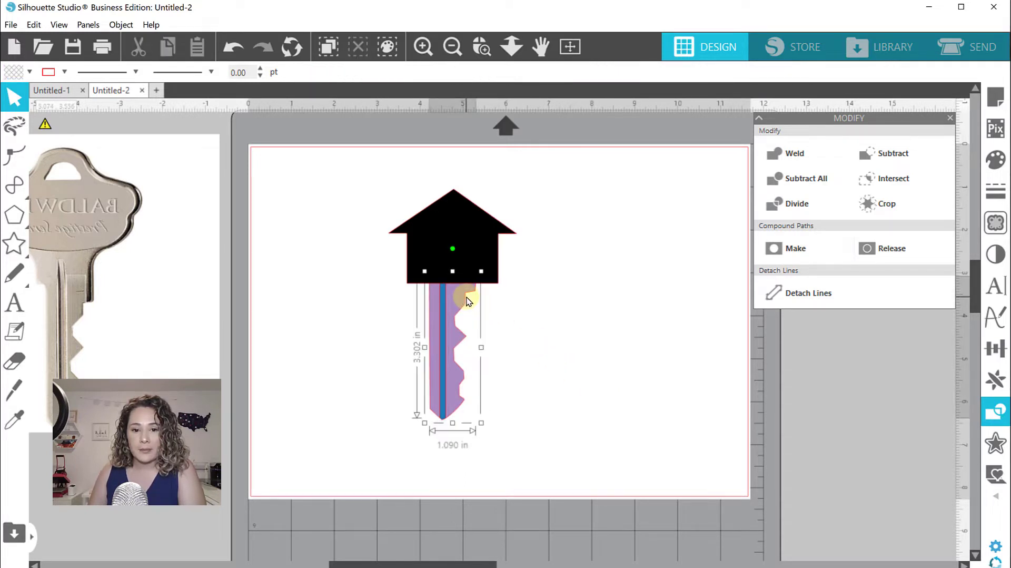
left_click(495, 229, "shift")
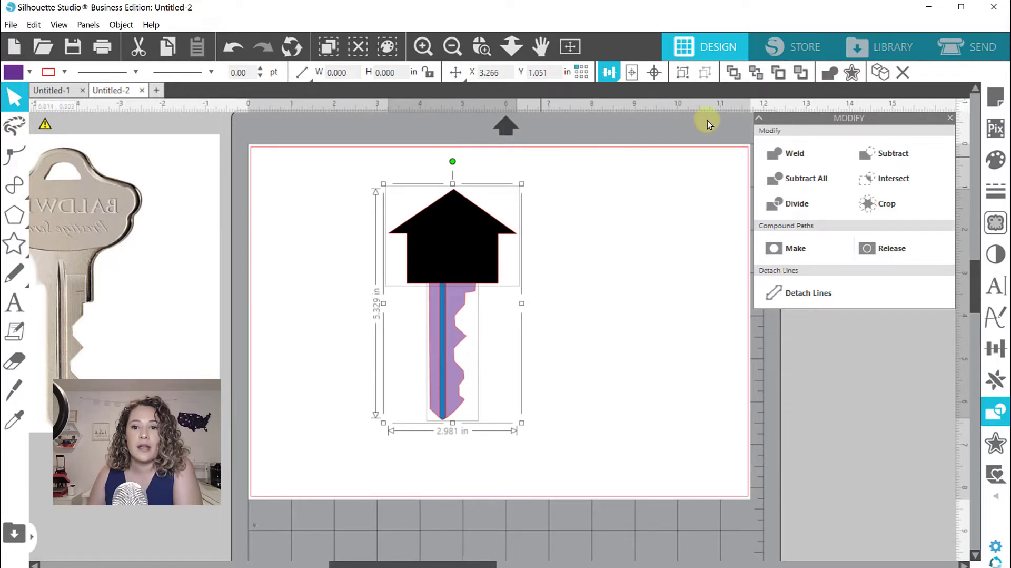
left_click(829, 74)
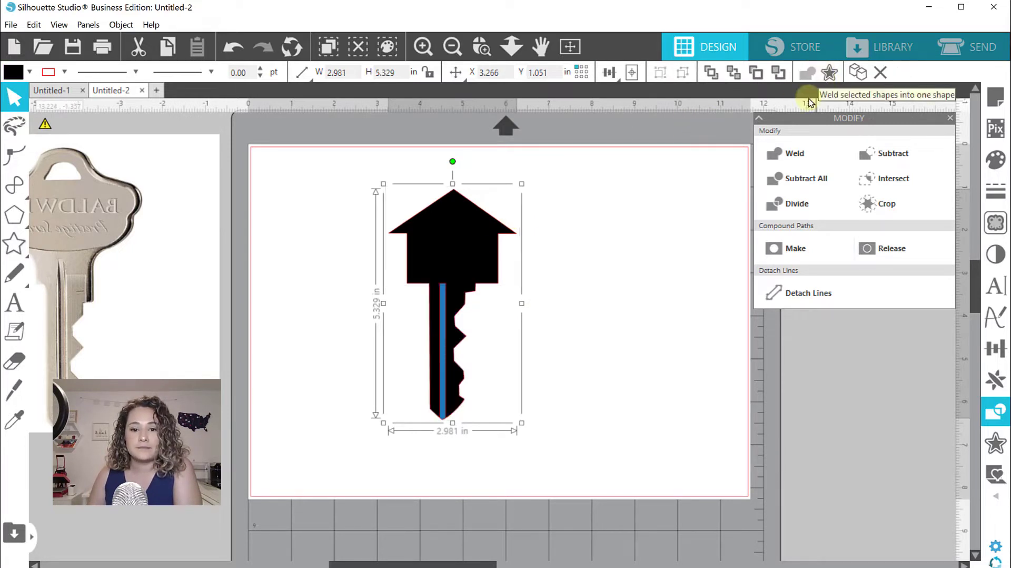
left_click(637, 314)
- Fill the welded house-key shape with light grayish tan
left_click(453, 208)
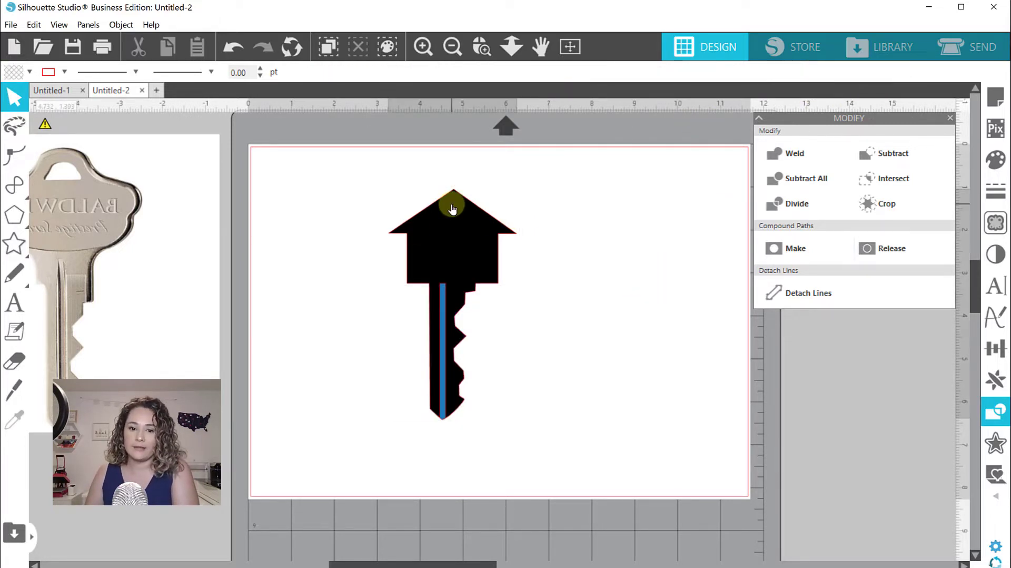
left_click(30, 73)
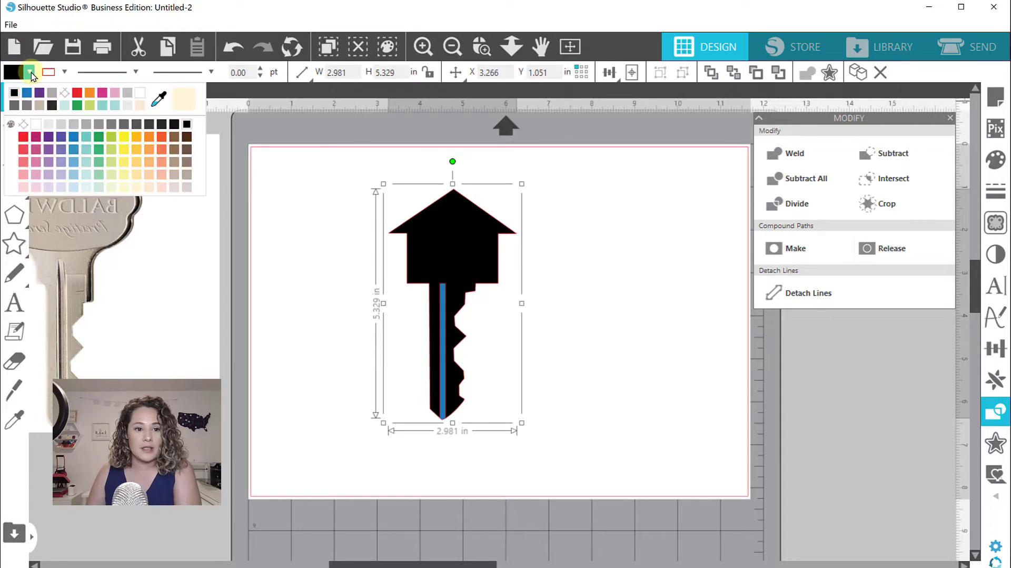
left_click(40, 105)
left_click(332, 232)
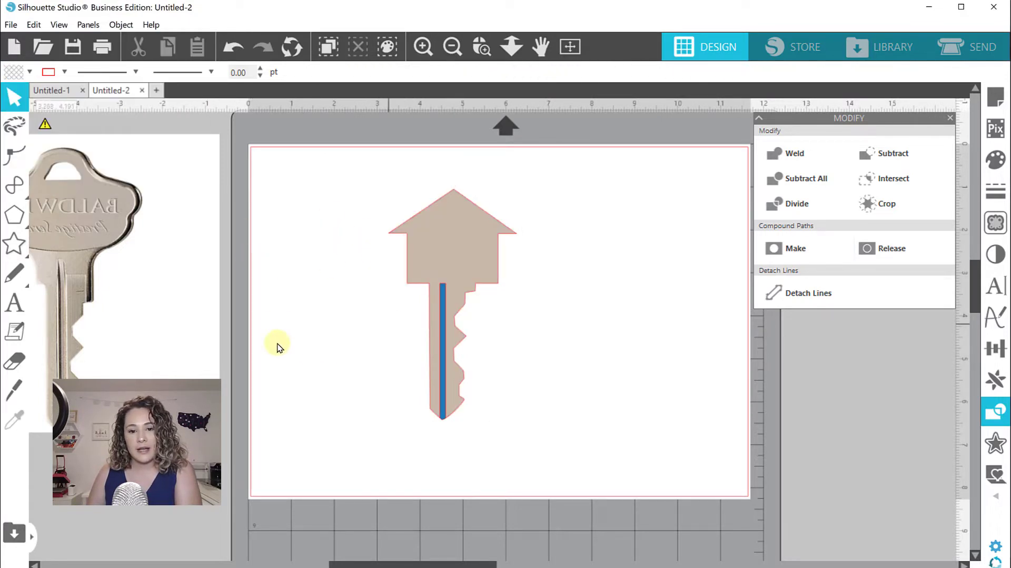
- Fill the blade's groove with dark brown
left_click(444, 299)
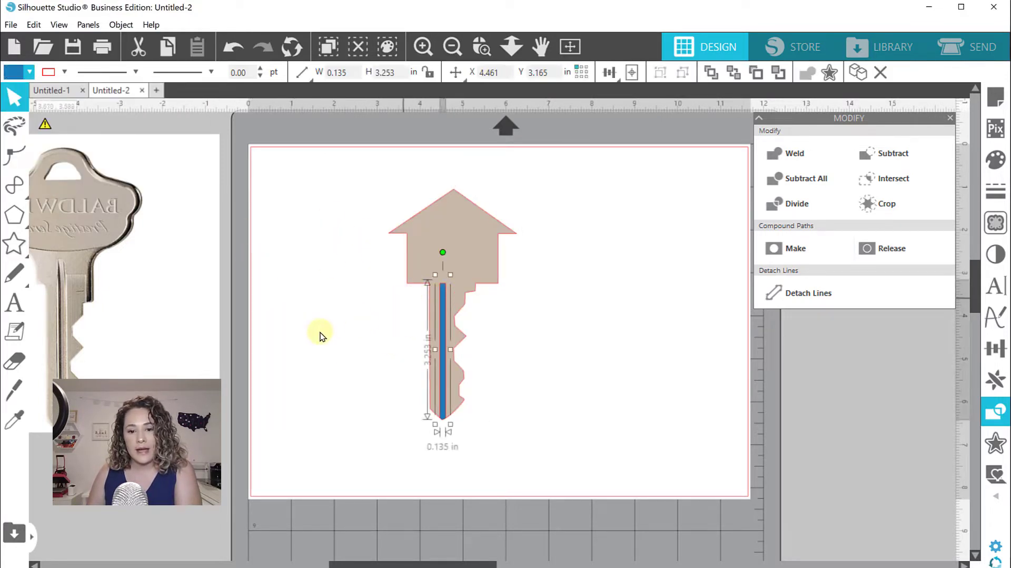
left_click(29, 71)
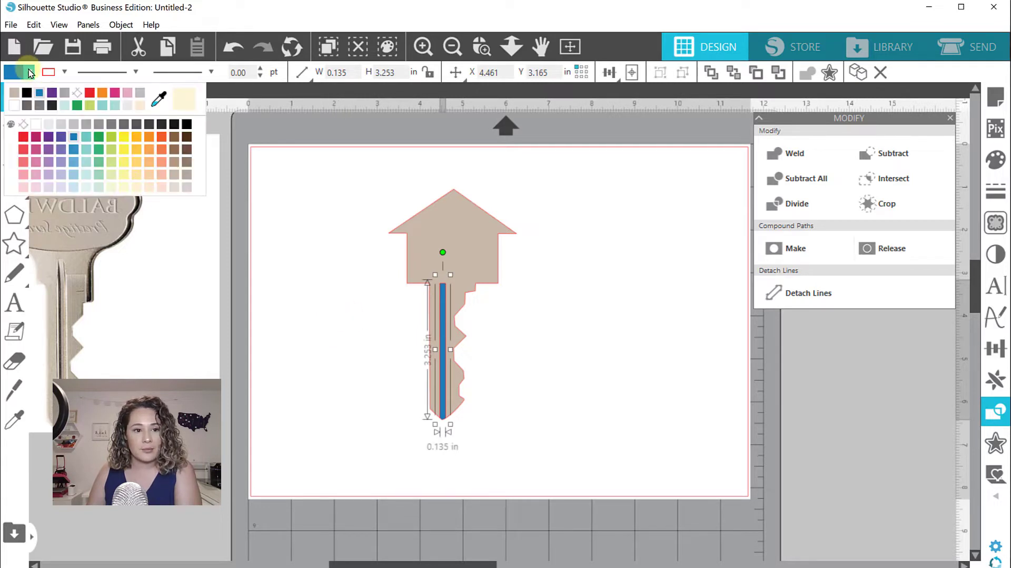
left_click(174, 161)
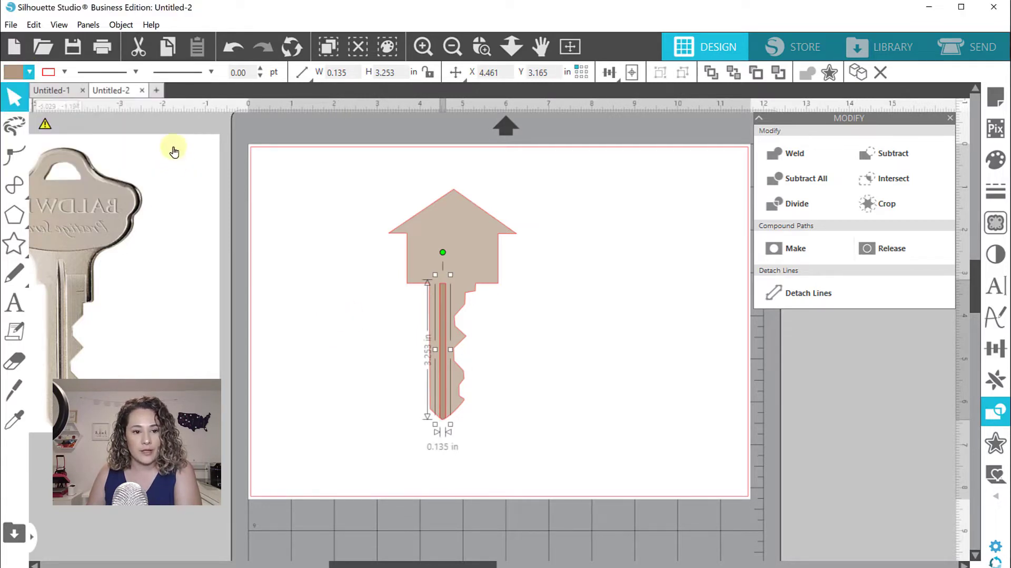
left_click(30, 71)
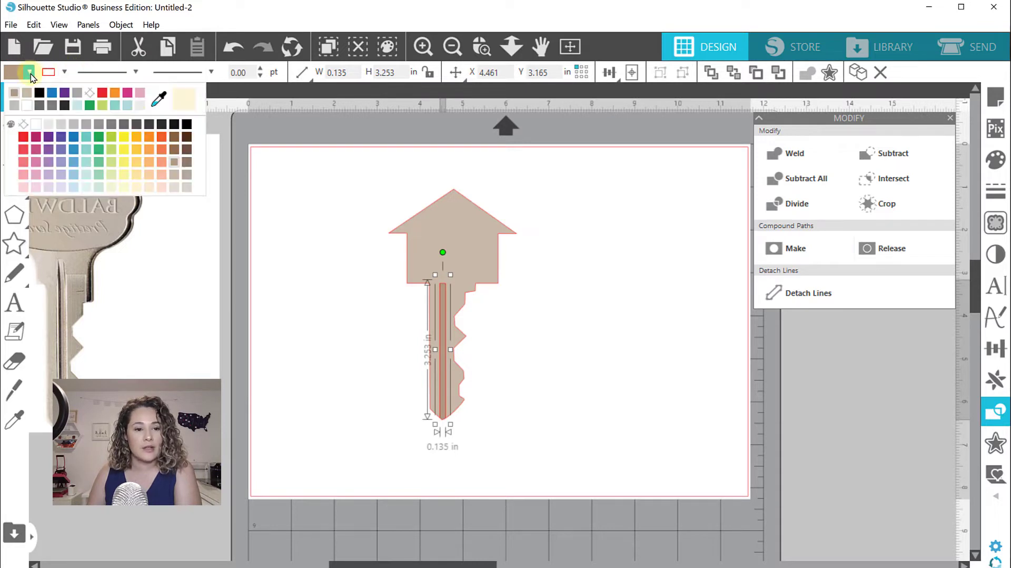
left_click(187, 138)
left_click(377, 257)
- Change the welded house-key shape's fill to pale cream
left_click(413, 244)
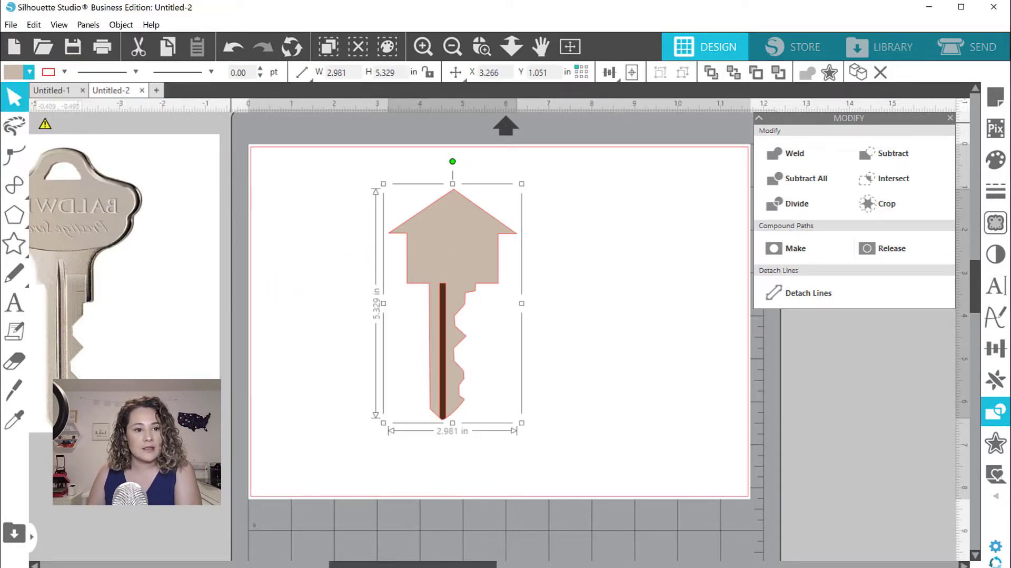
left_click(29, 72)
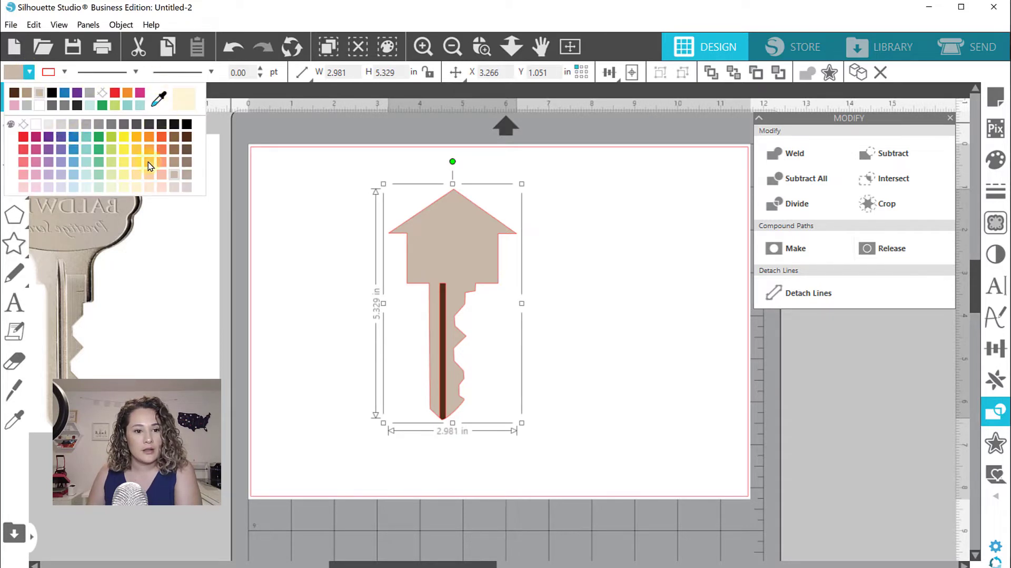
left_click(996, 159)
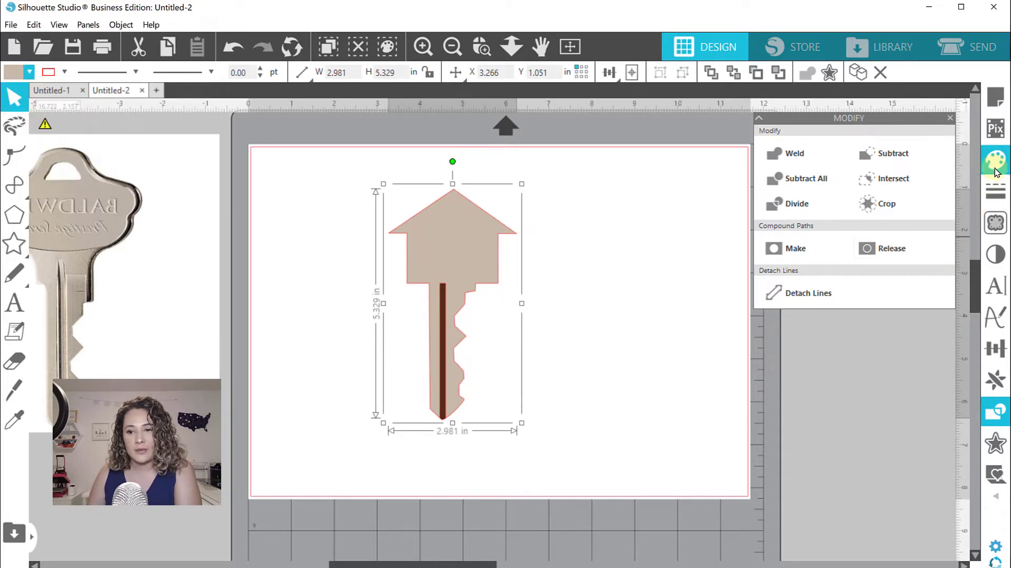
left_click(933, 175)
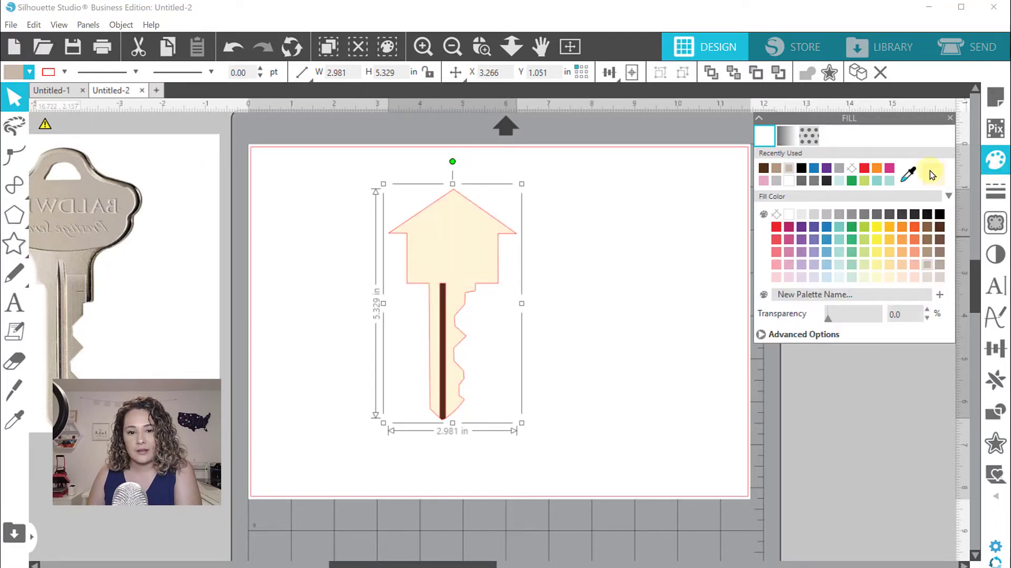
left_click(626, 325)
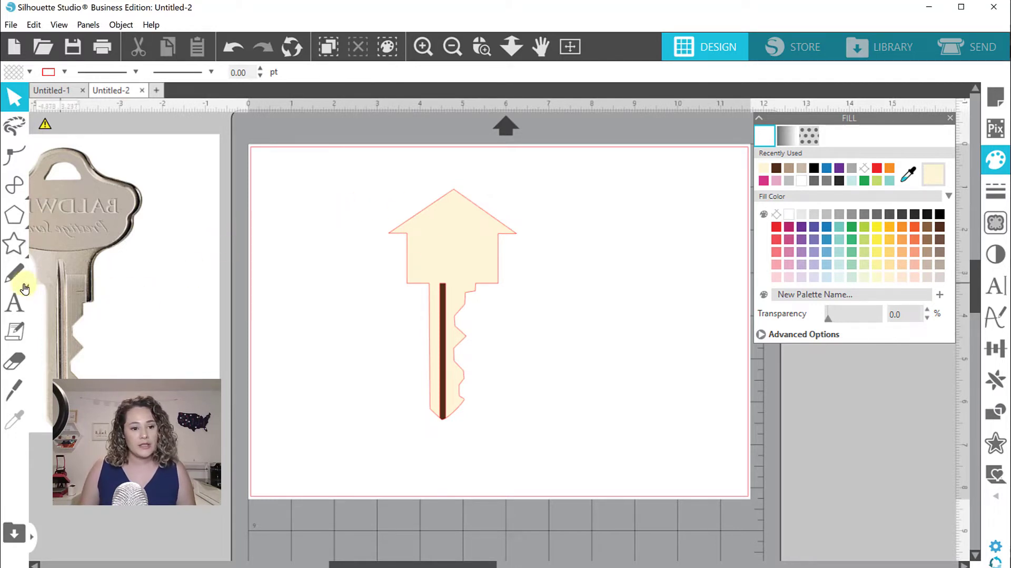
- Add a text object beside the house key, starting with the words "First Christmas"
left_click(14, 302)
left_click(569, 311)
type("First Ch")
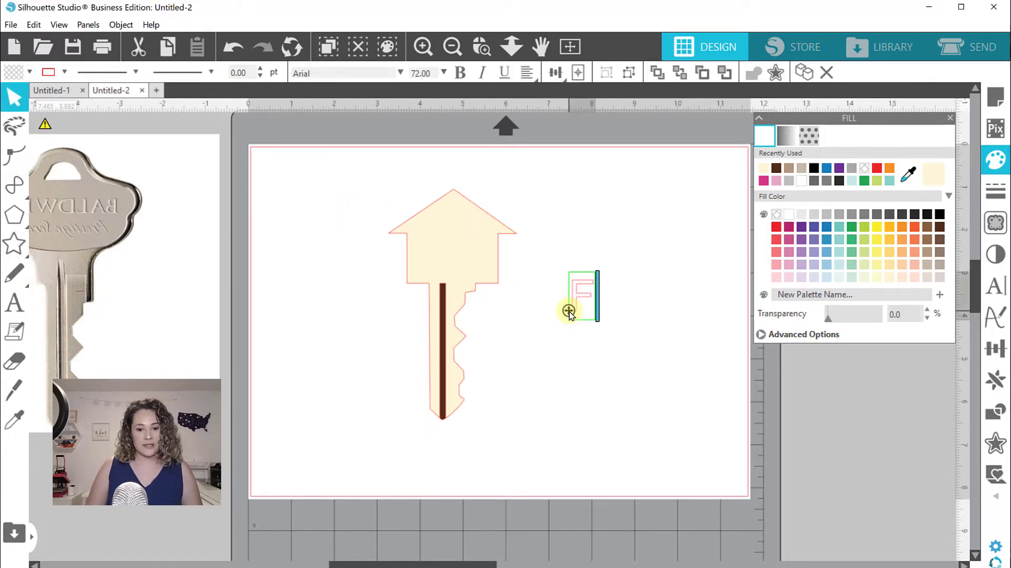
type("r")
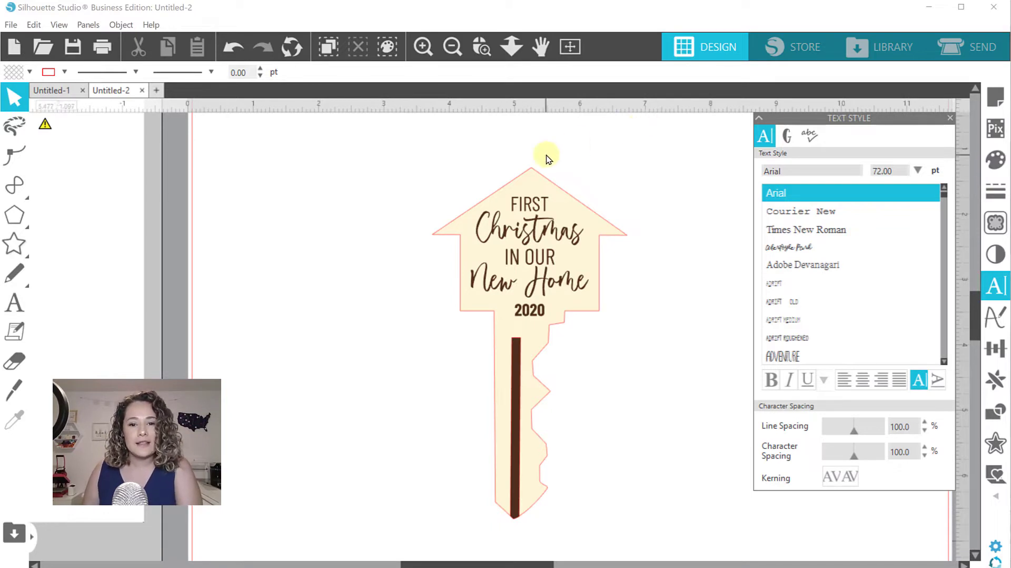
- Examine the fonts used for the FIRST, 2020 and New Home text lines on the house
left_click(528, 209)
double_click(528, 210)
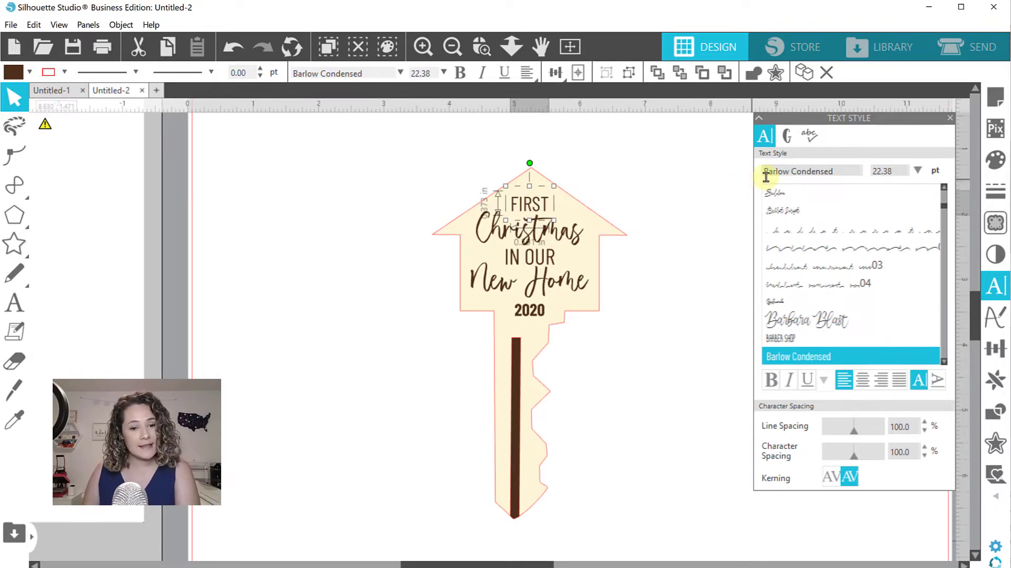
double_click(536, 314)
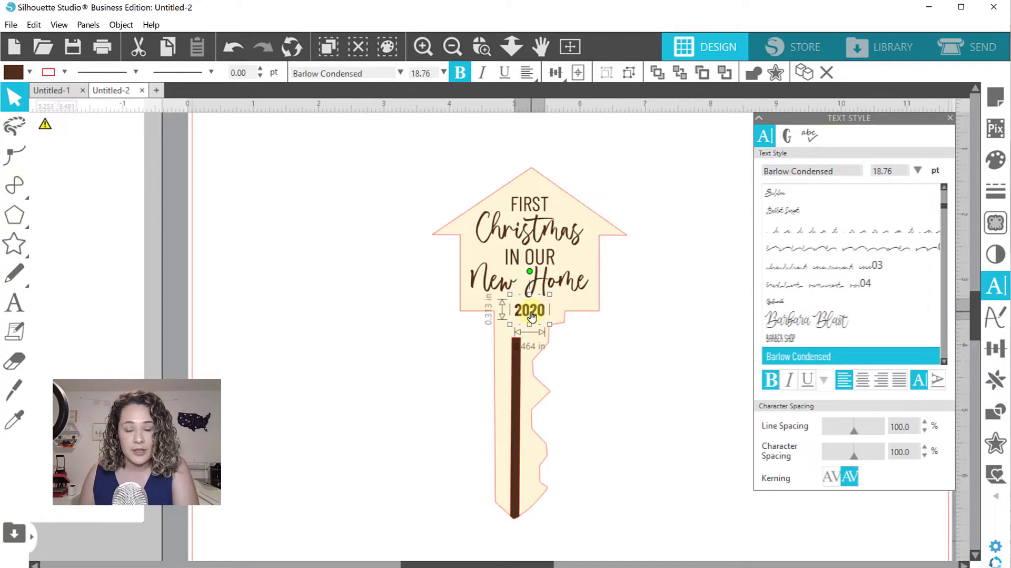
double_click(540, 285)
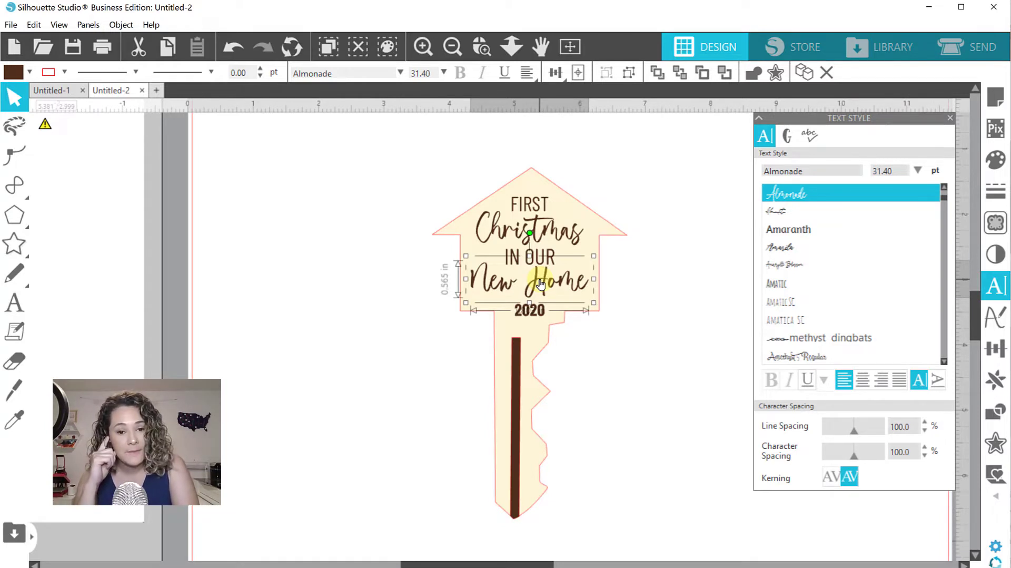
left_click(606, 404)
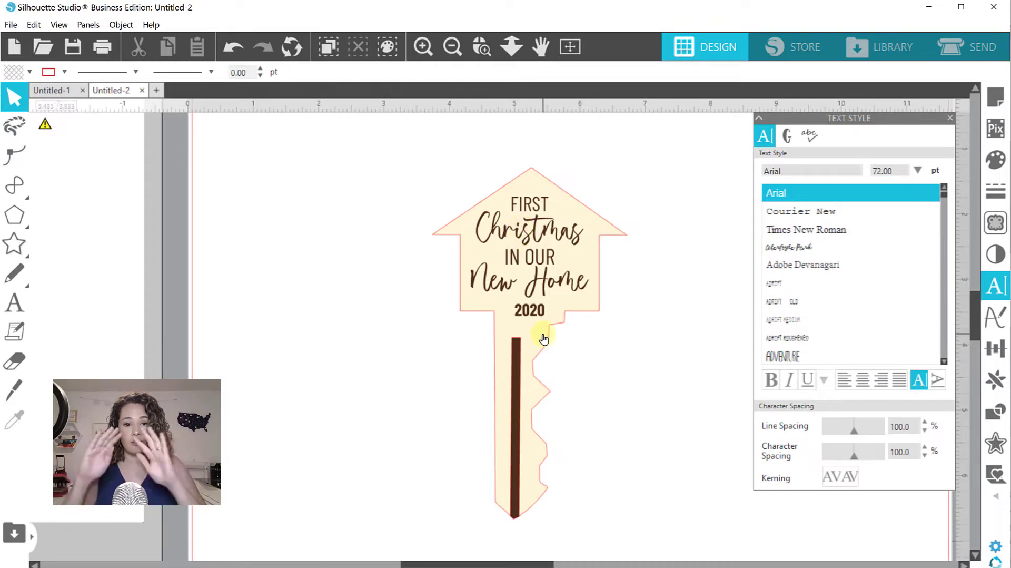
- Try to narrow the dark brown groove from its toothed side, and undo the resizing
left_click(518, 381)
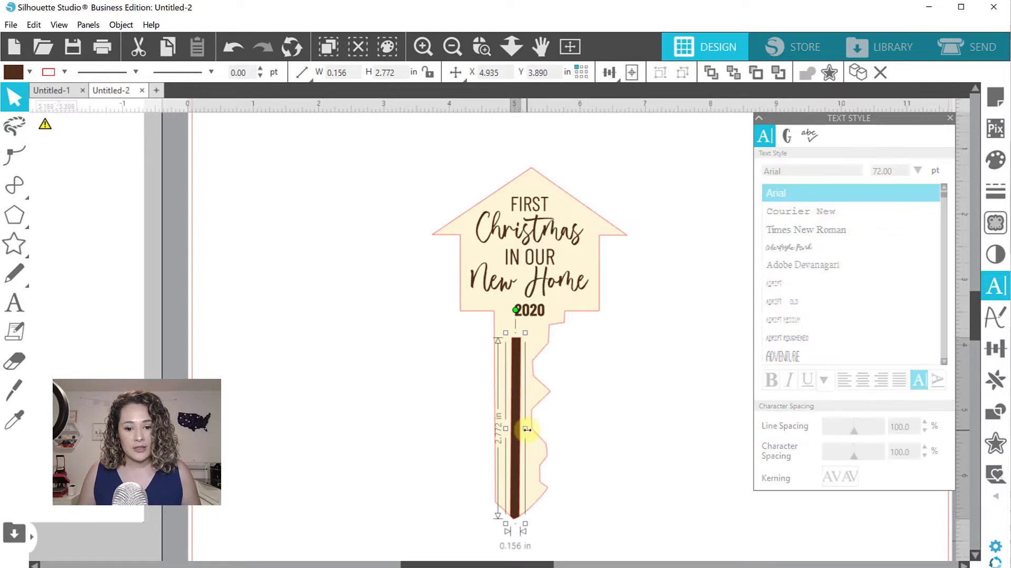
left_click_drag(526, 429, 523, 431)
left_click(594, 491)
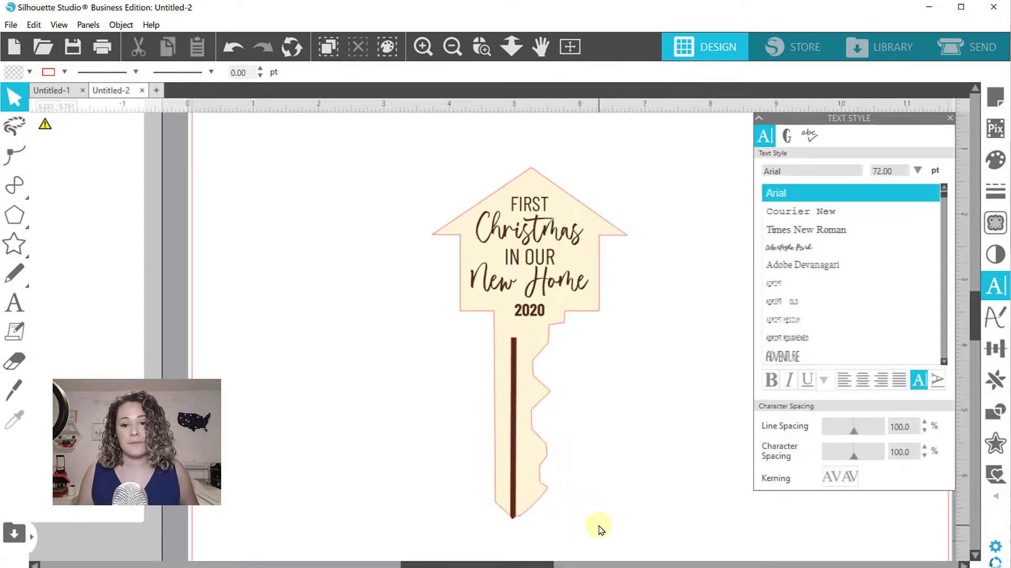
key("ctrl+z")
key("ctrl+z")
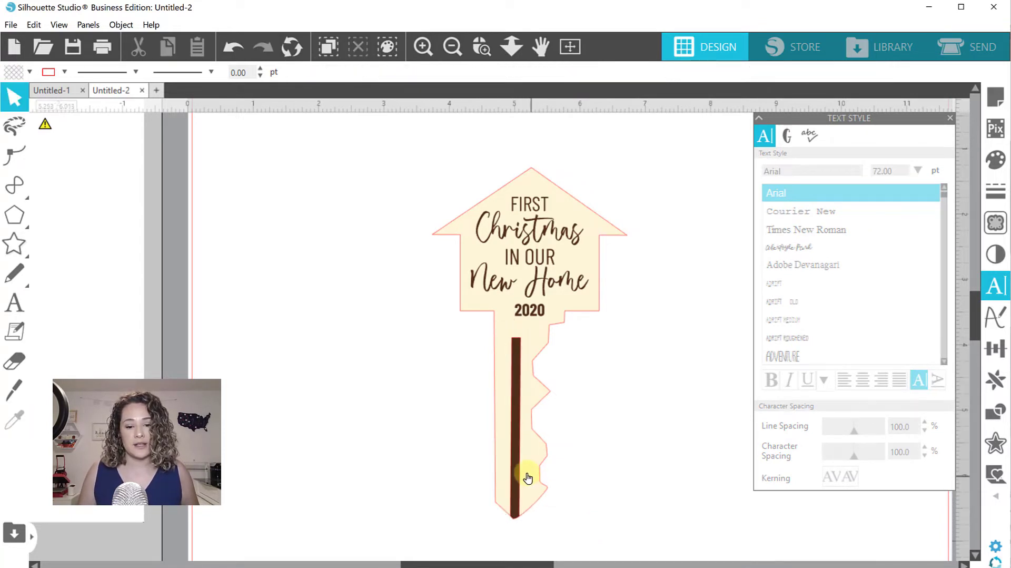
- Narrow the dark brown groove to a thin strip in line with the blade's tip, undoing any accidental shift of the key
left_click(515, 467)
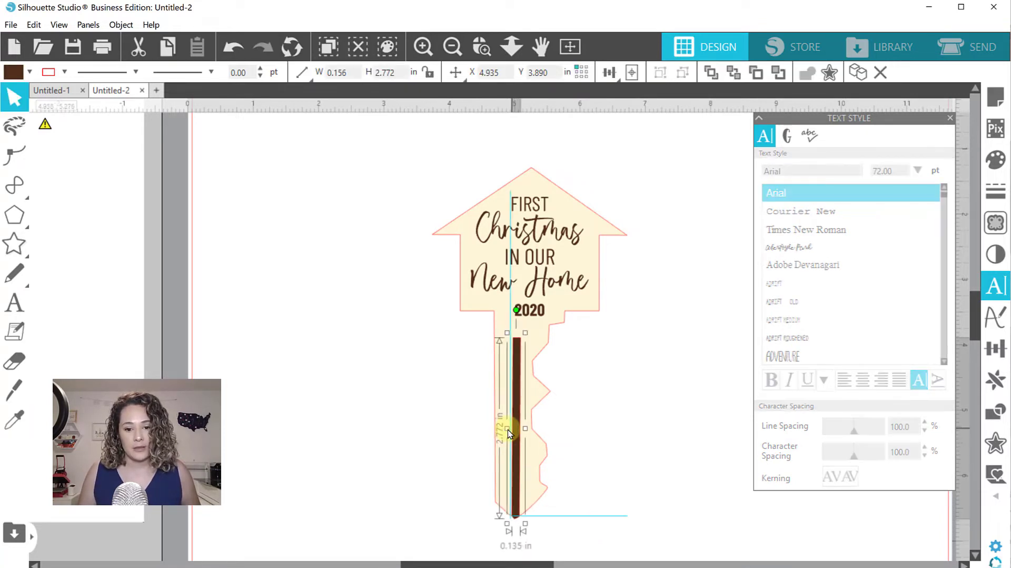
mouse_move(509, 433)
left_mouse_down()
mouse_move(524, 427)
mouse_move(525, 436)
left_mouse_up()
left_click(518, 480)
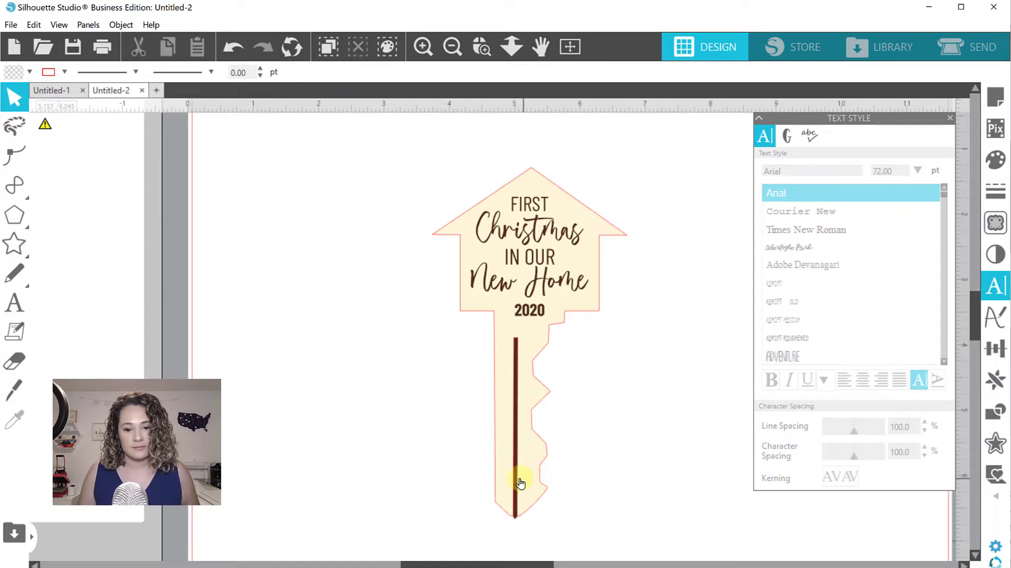
key("Escape")
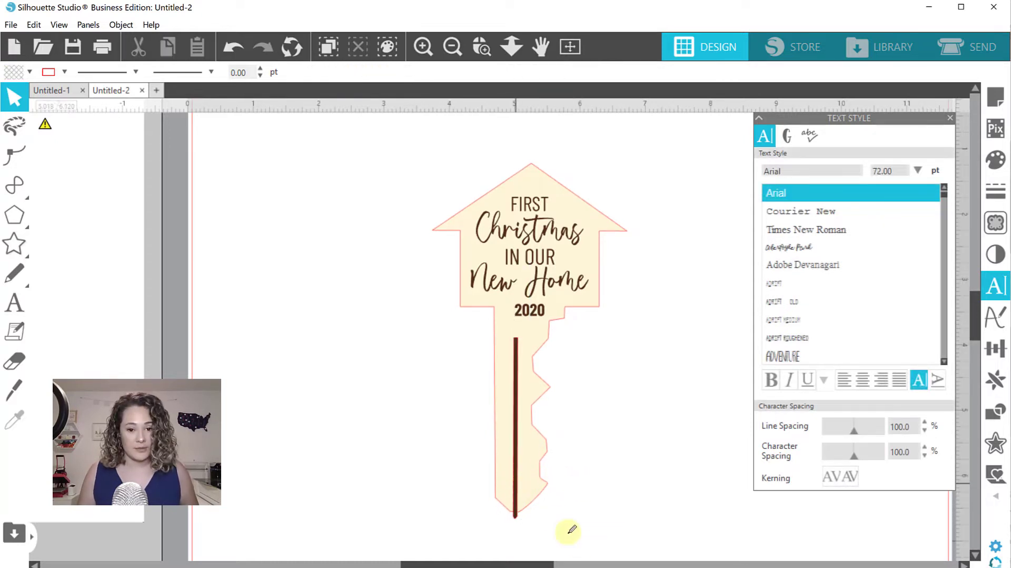
key("ctrl+z")
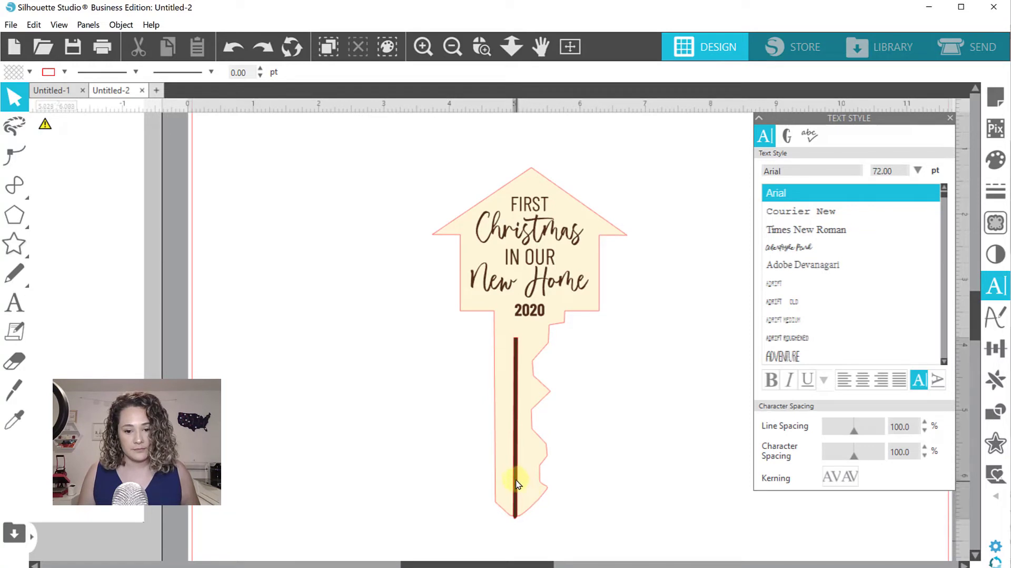
- Widen the dark brown groove to about 0.156 in and place it in line with the blade's tip
left_click_drag(517, 486, 511, 481)
key("ctrl+z")
key("ctrl+z")
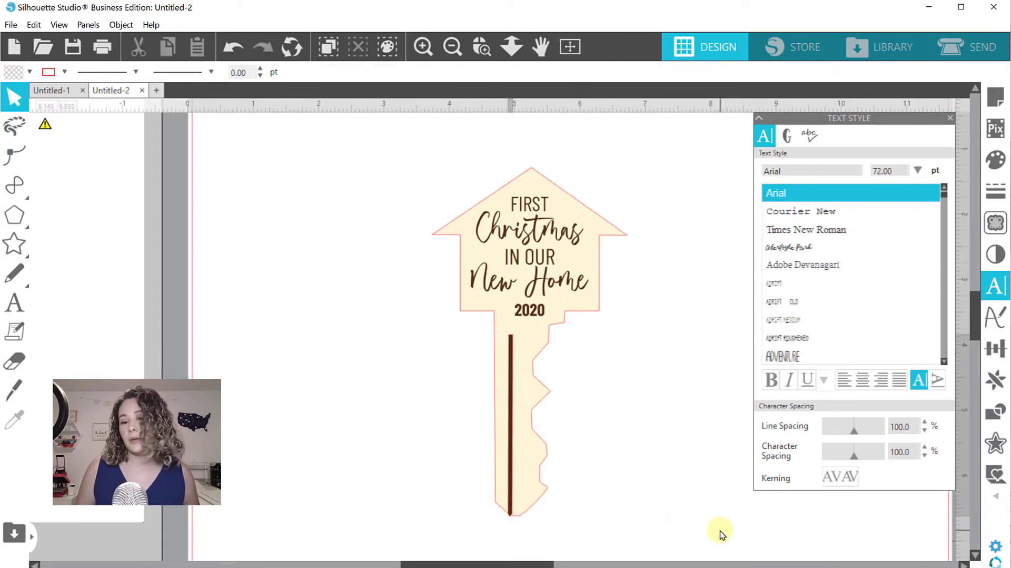
key("ctrl+y")
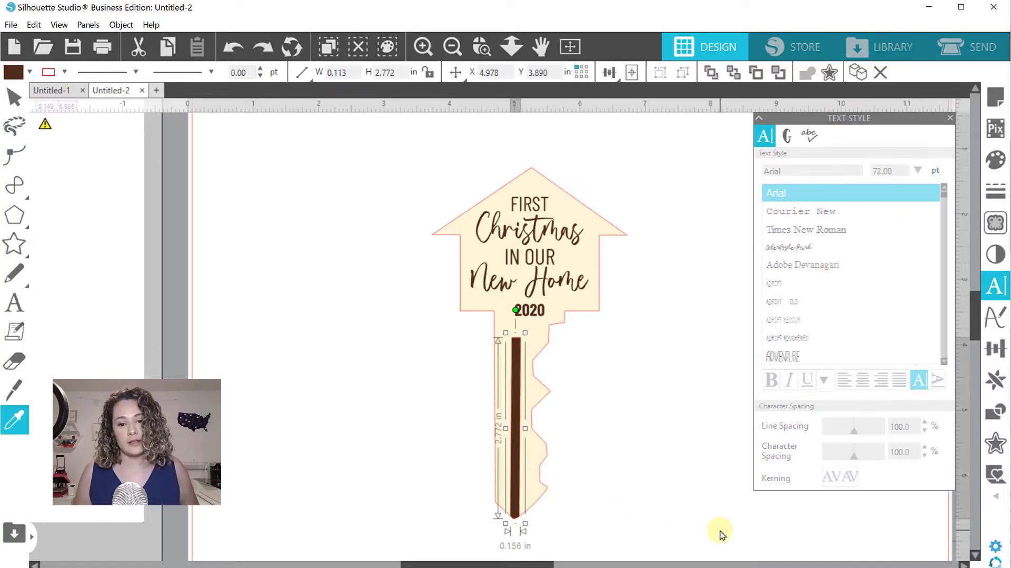
key("Escape")
left_click(708, 525)
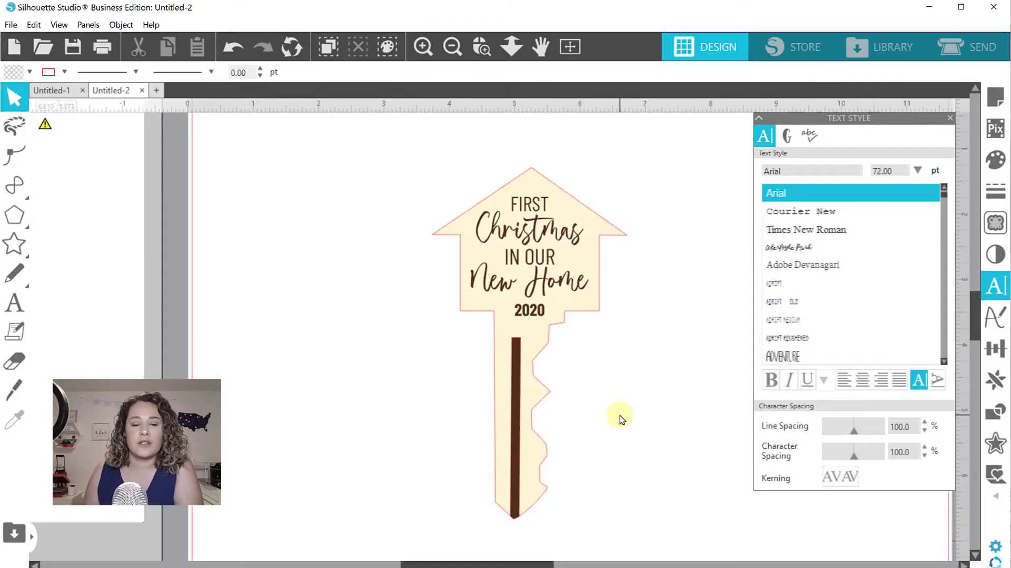
- Weld the overlapping script letters of the Christmas line and of the New Home line
left_click(522, 235)
left_click(520, 236)
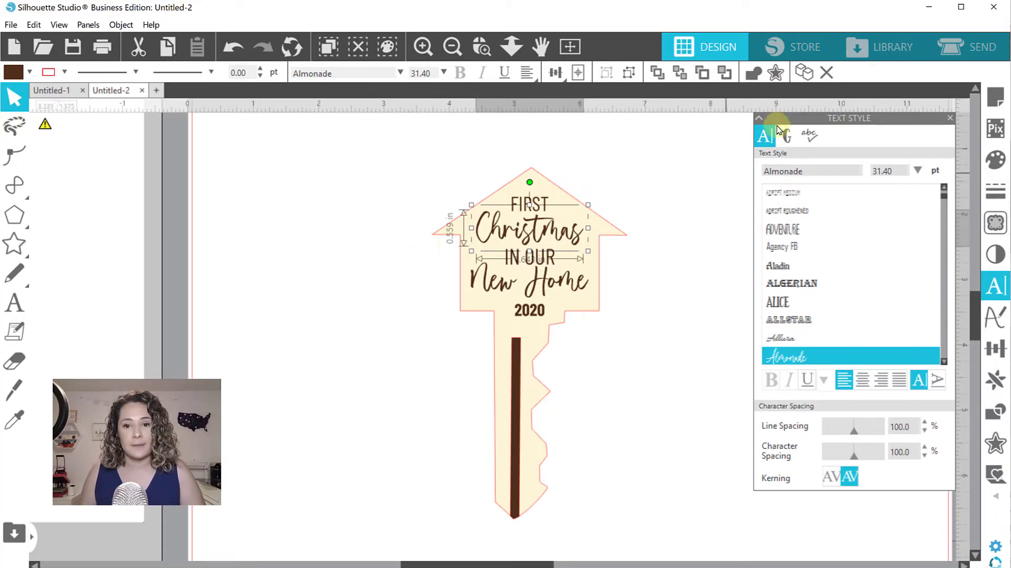
left_click(755, 73)
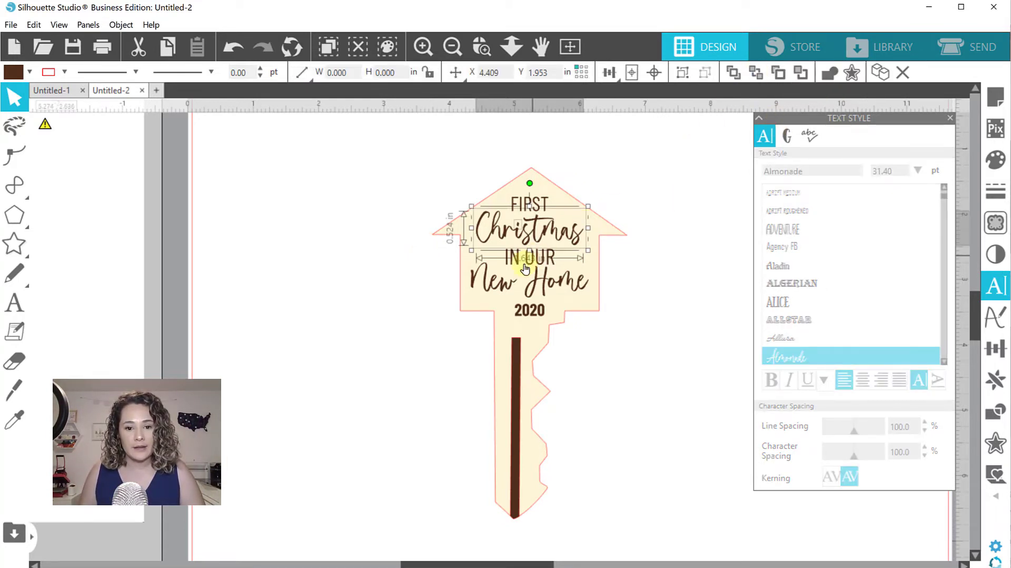
left_click(532, 287)
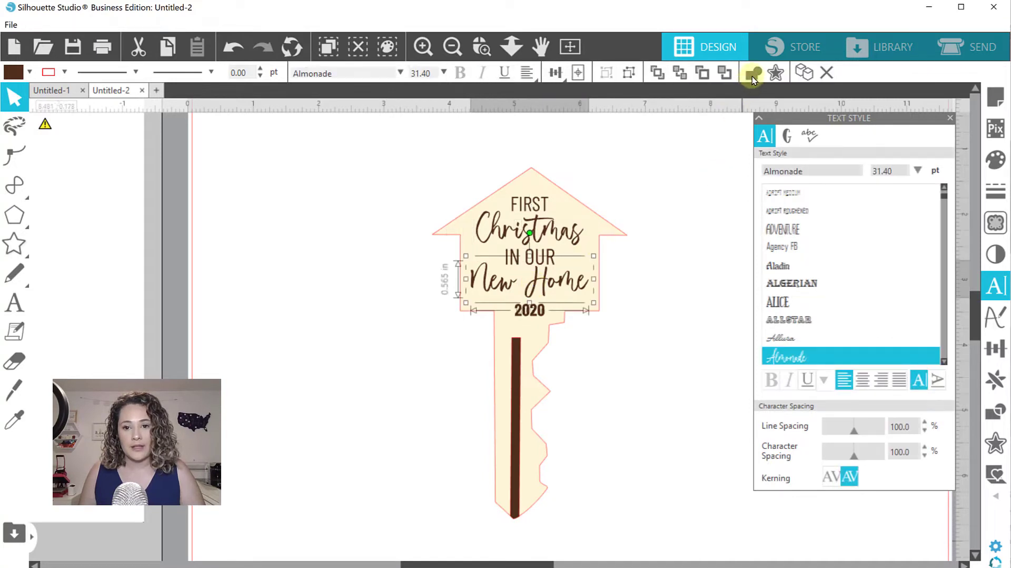
left_click(754, 74)
left_click(657, 318)
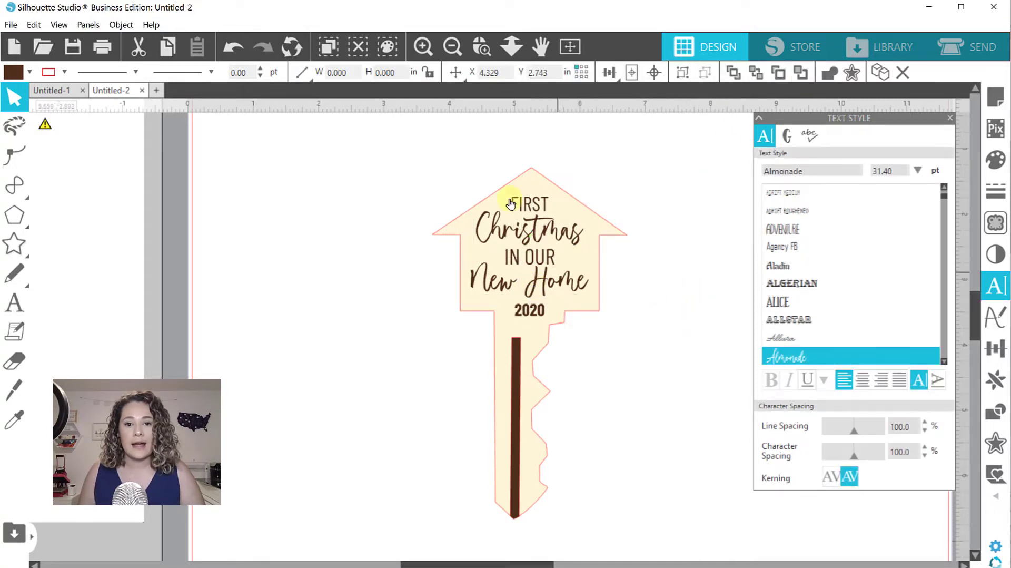
- Combine all the text lines on the house, without the key shape, into one compound path
left_click(447, 157)
left_click_drag(447, 157, 602, 320)
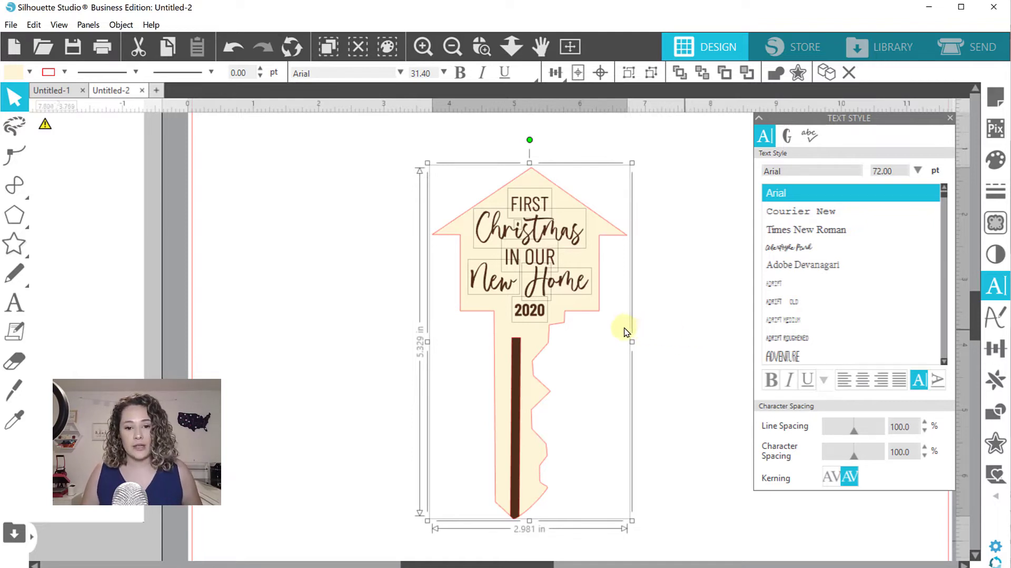
left_click(479, 319)
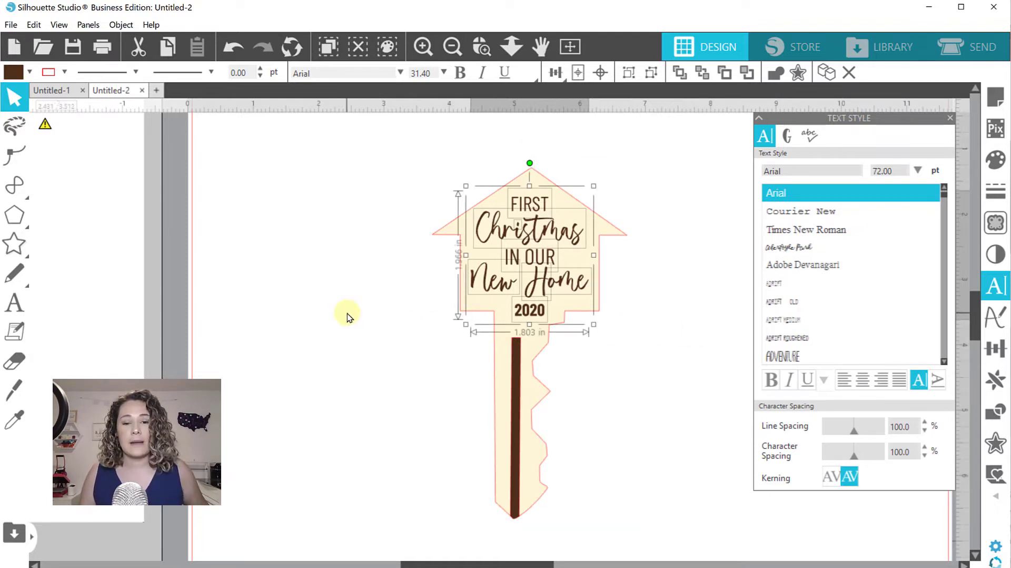
right_click(528, 240)
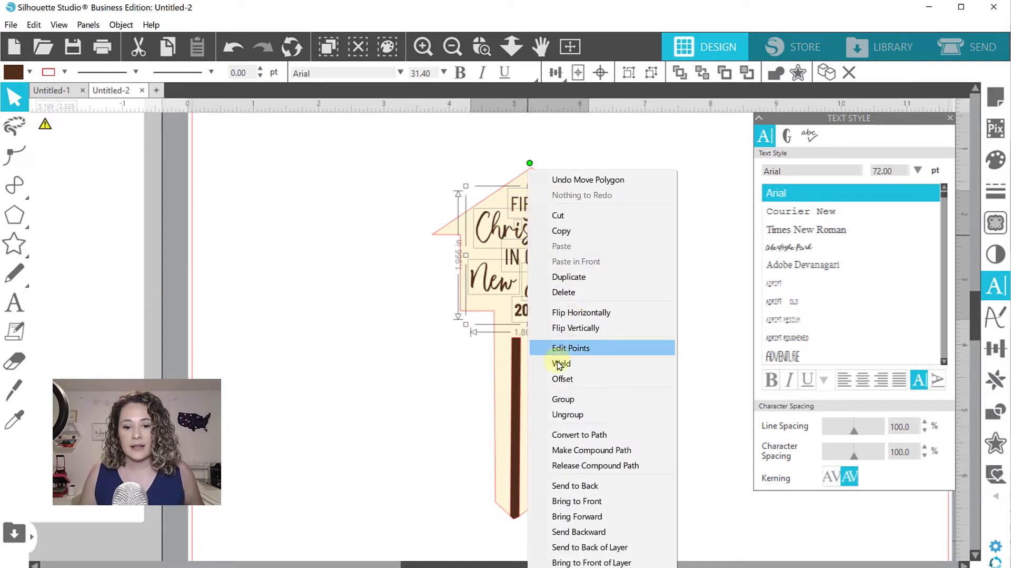
left_click(575, 450)
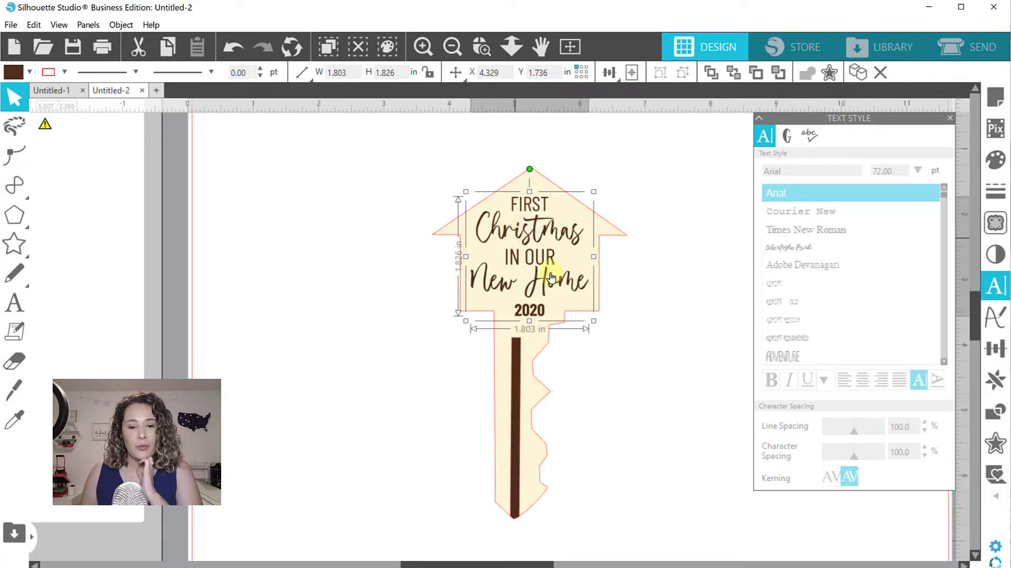
- Change the line color of the lettering and the groove so they no longer share the key's red outline color
left_click(516, 362)
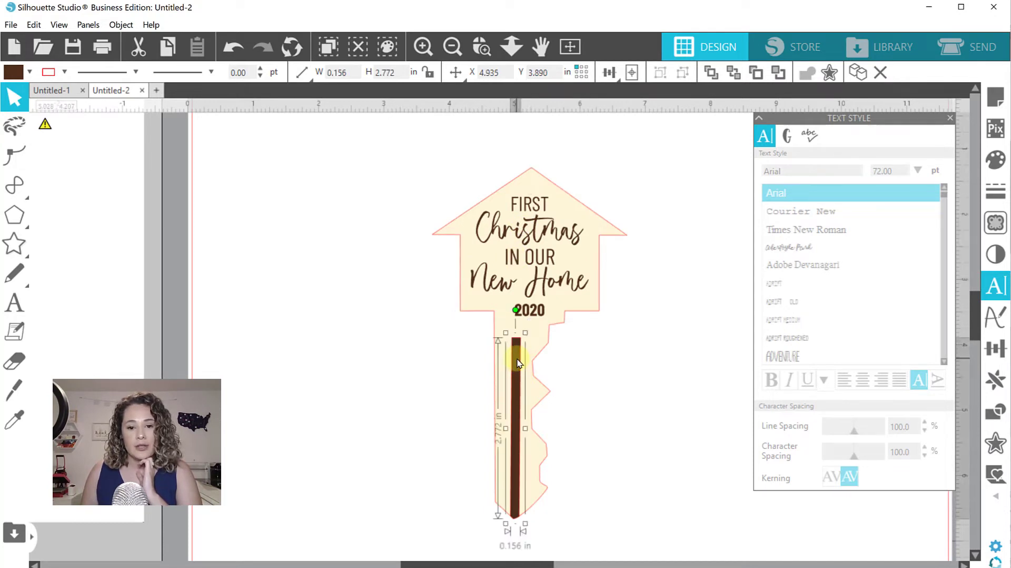
left_click(504, 238, "shift")
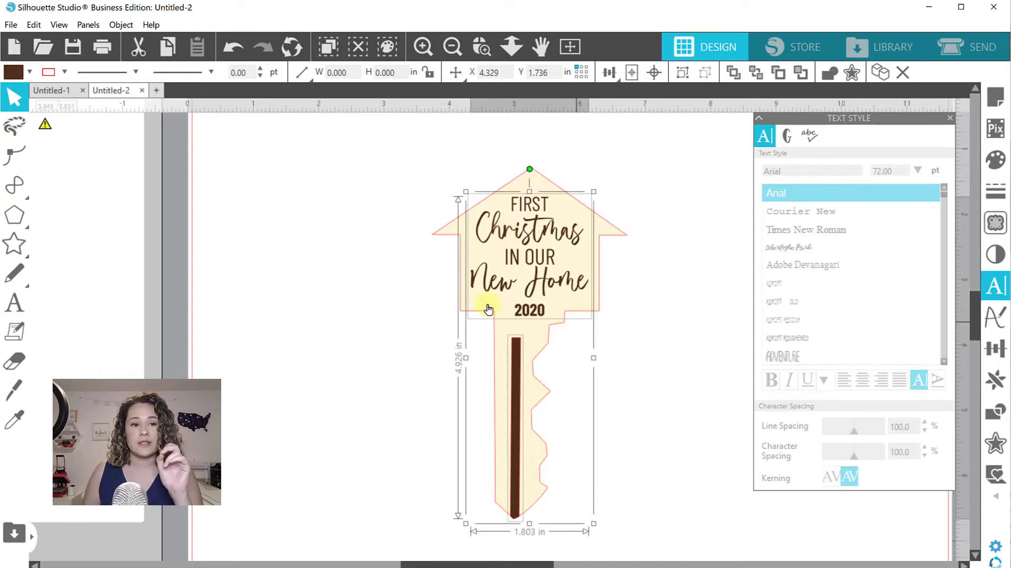
left_click(62, 72)
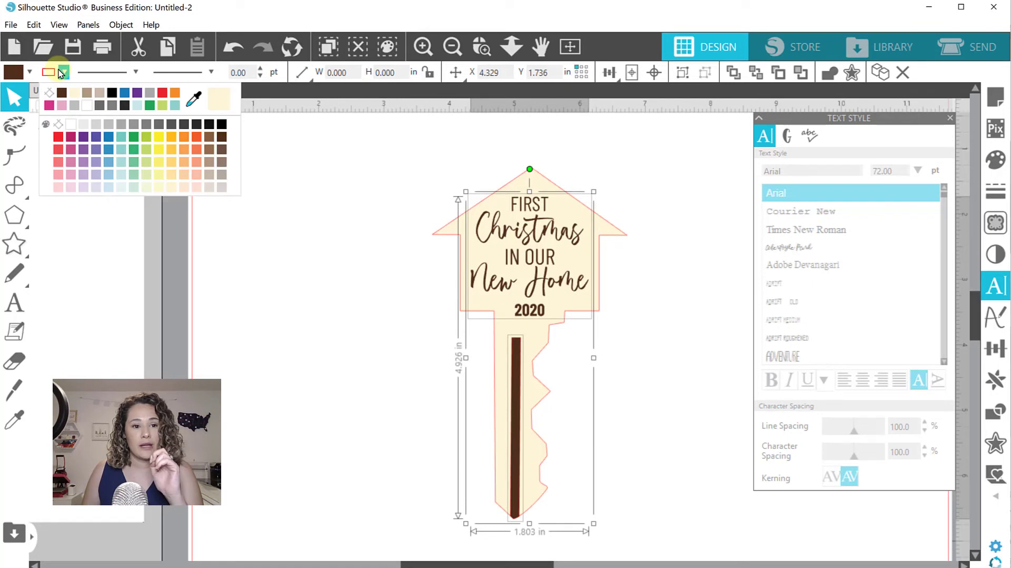
left_click(282, 372)
left_click(295, 365)
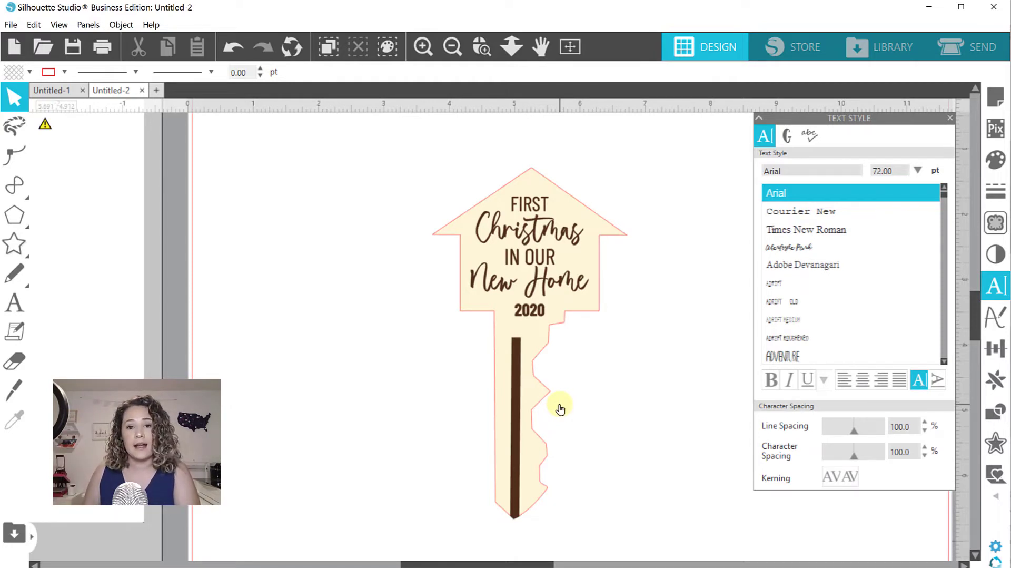
- Create a rounded outer offset of the cream key shape at a distance of 0.045 in
left_click(592, 308)
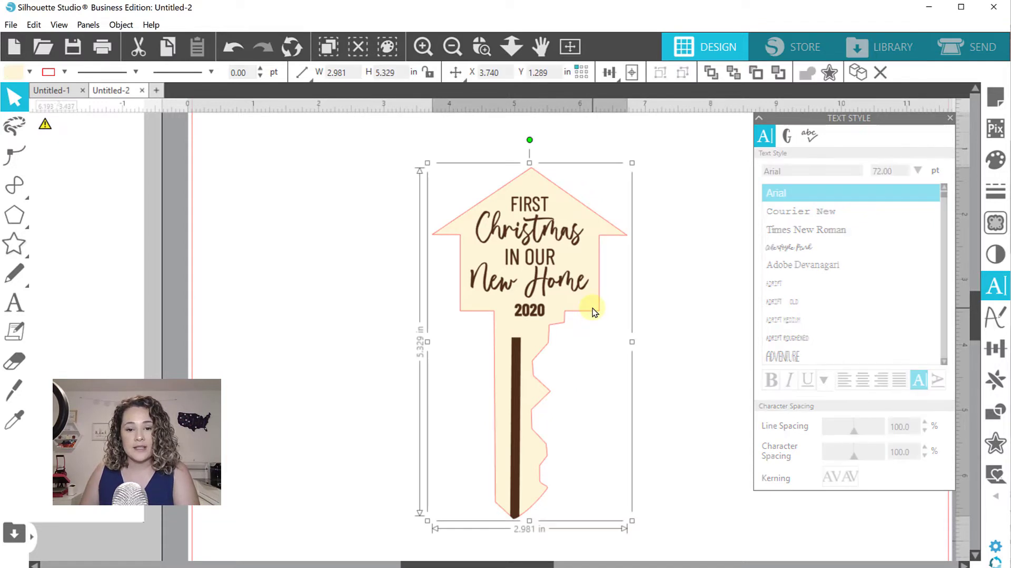
left_click(996, 445)
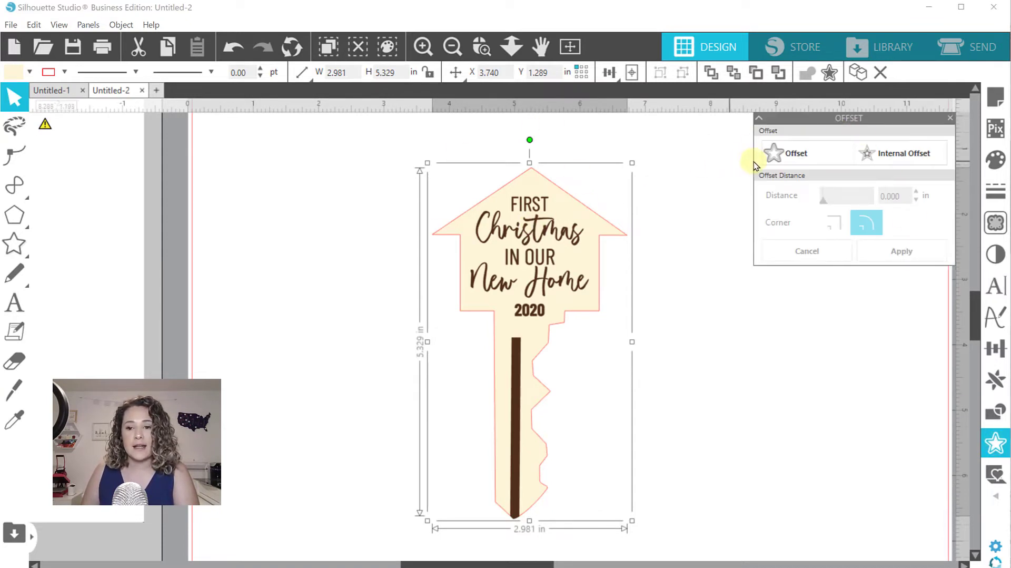
left_click(776, 155)
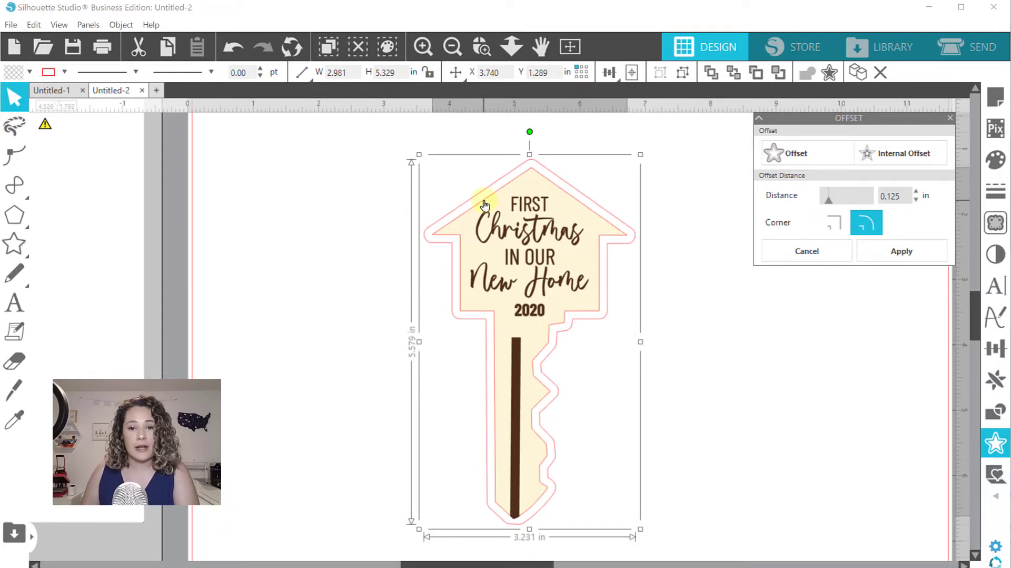
left_click_drag(830, 204, 827, 204)
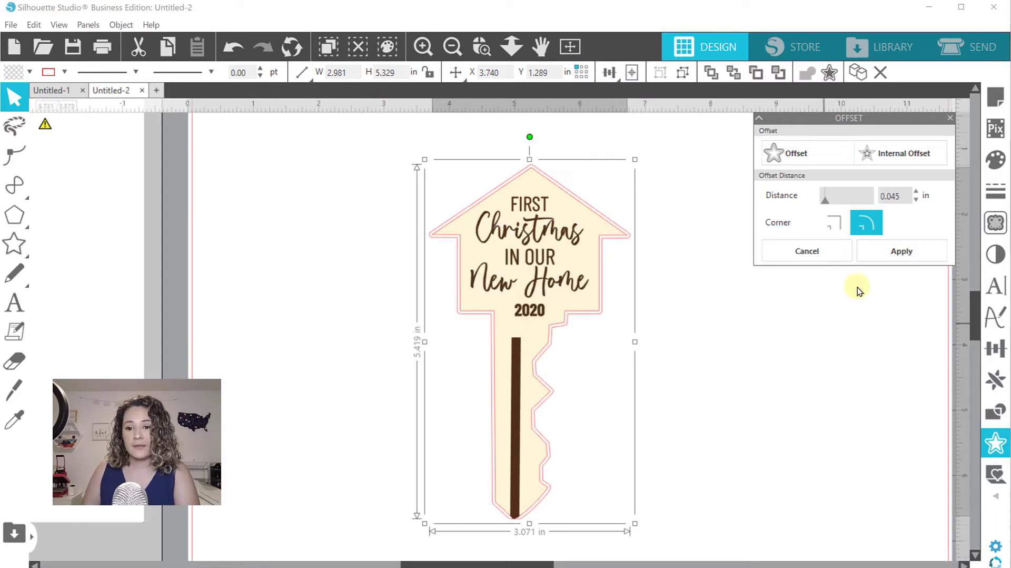
left_click(892, 251)
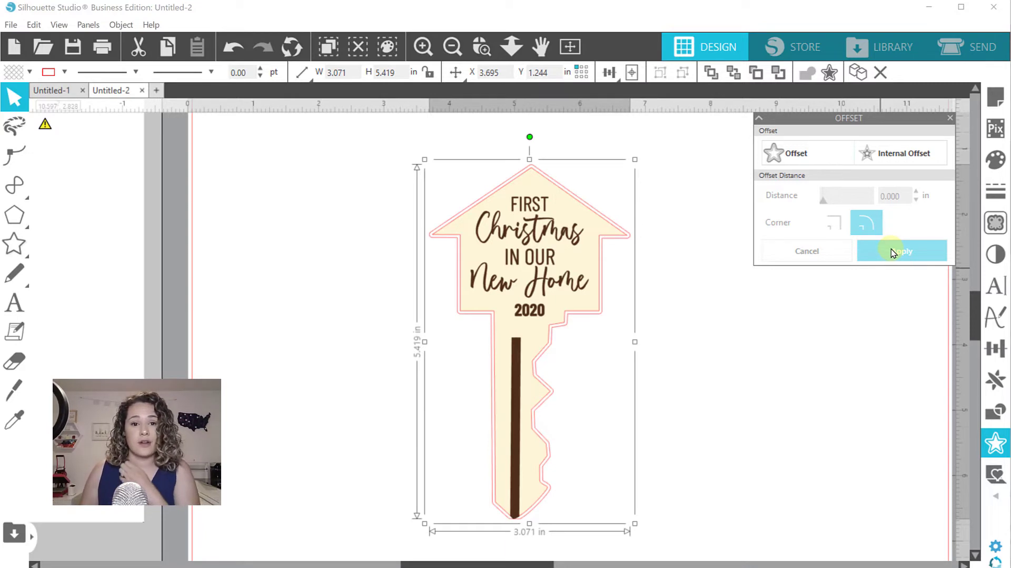
- Change the new offset outline's line color to blue
left_click(64, 72)
left_click(267, 185)
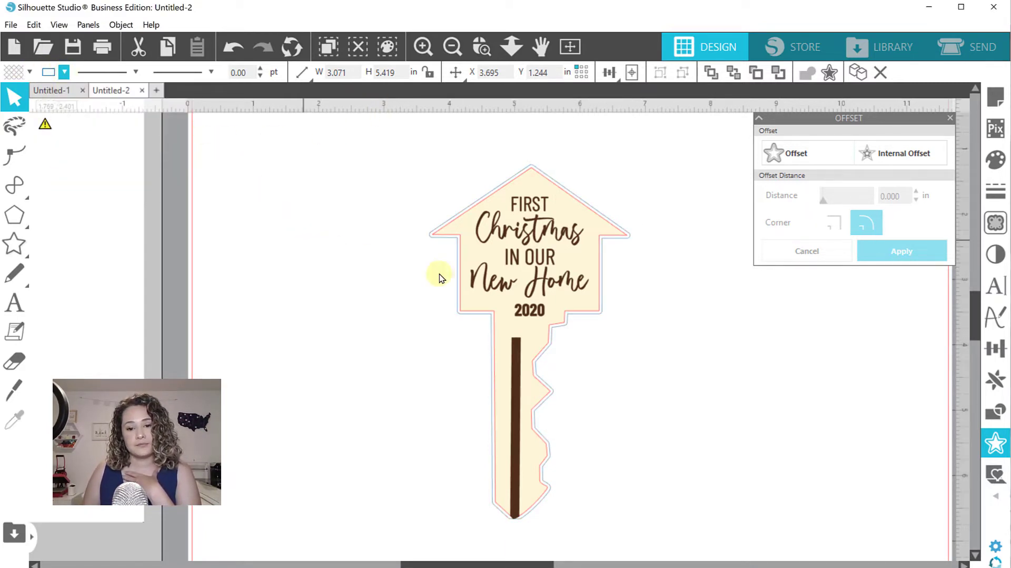
left_click(653, 337)
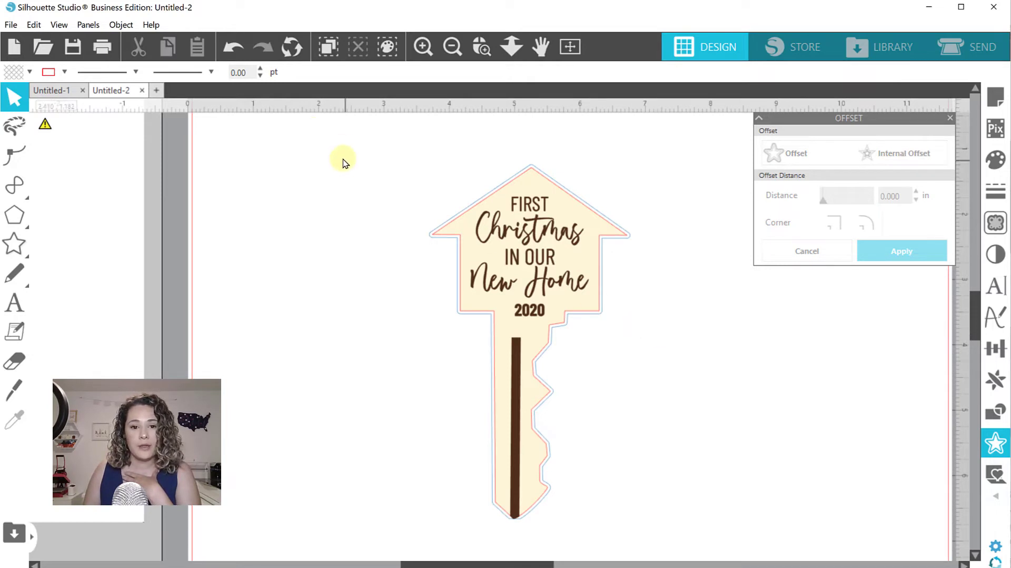
- Select the complete ornament with its lettering, groove, key shape and blue offset outline, and bring up the saving commands
left_click_drag(343, 157, 709, 411)
left_click_drag(339, 151, 573, 414)
left_click(10, 24)
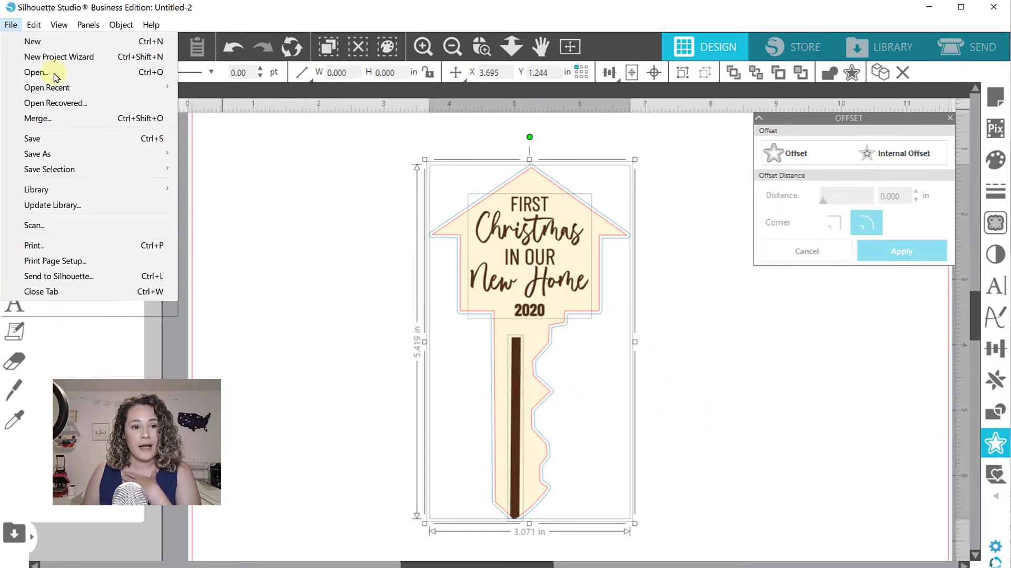
left_click(336, 252)
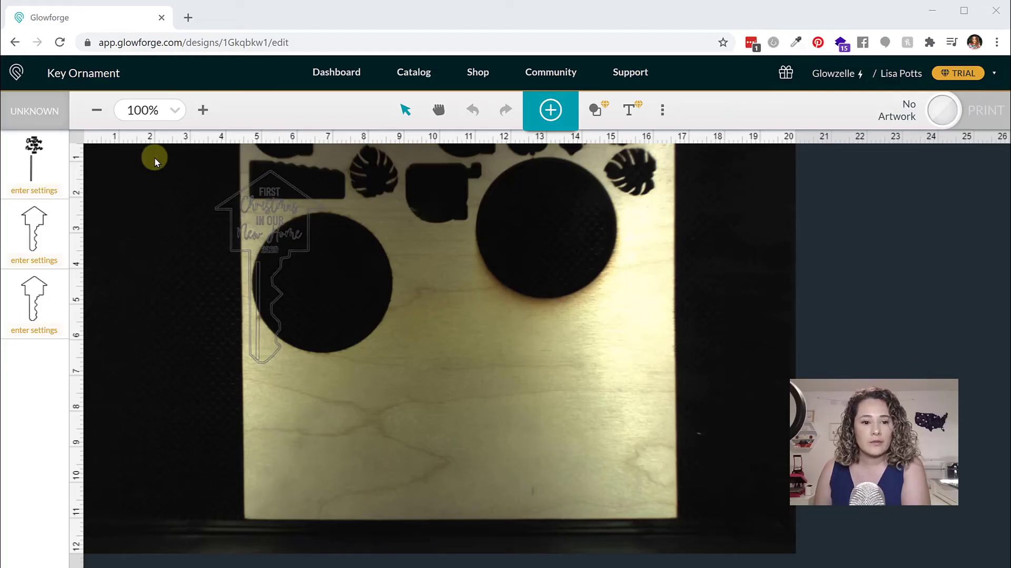
- In Glowforge, scale the whole Key Ornament artwork proportionally to 3 in high and move it between the two large round cutouts
left_click_drag(154, 160, 442, 396)
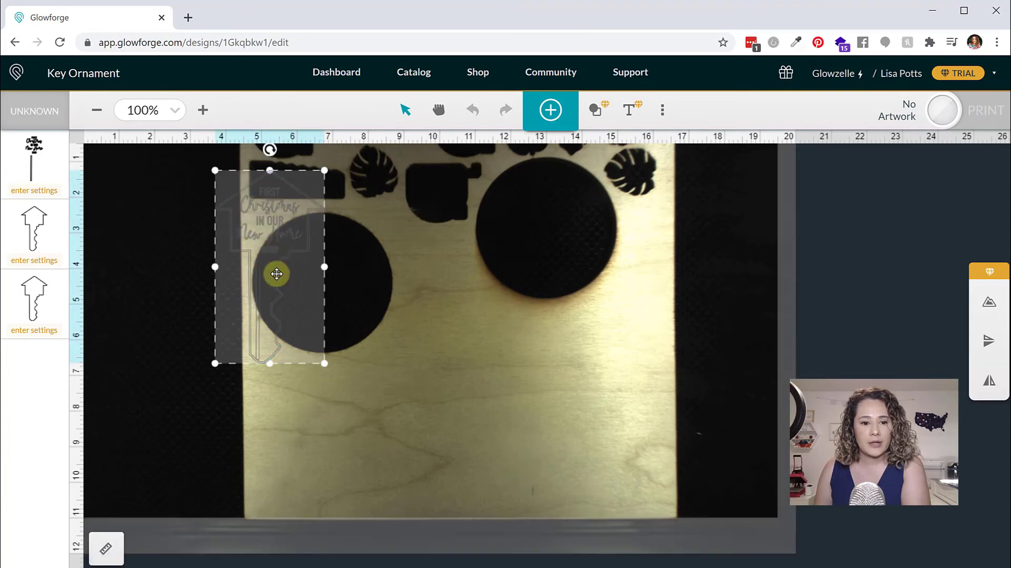
left_click(156, 230)
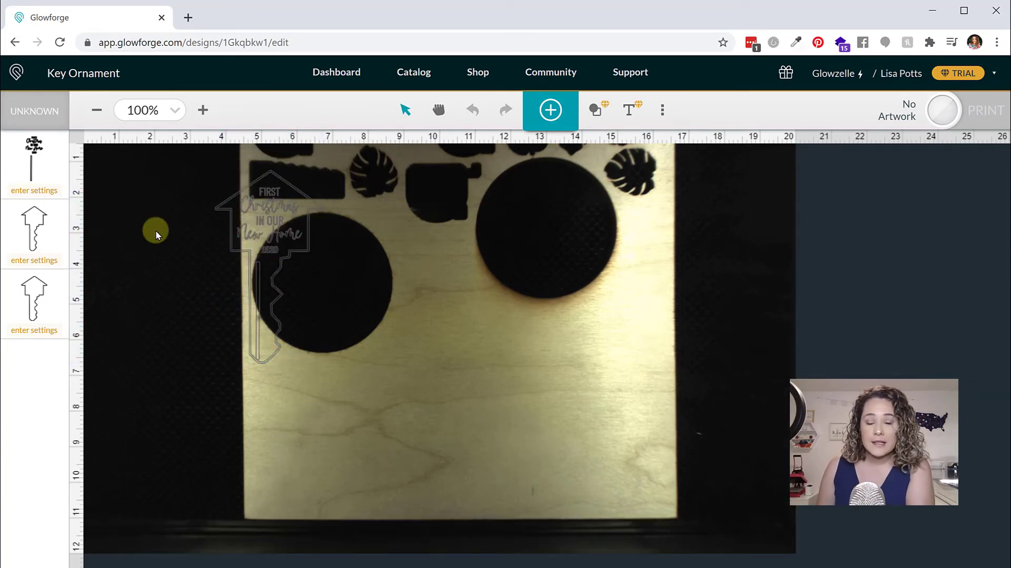
left_click_drag(163, 183, 351, 404)
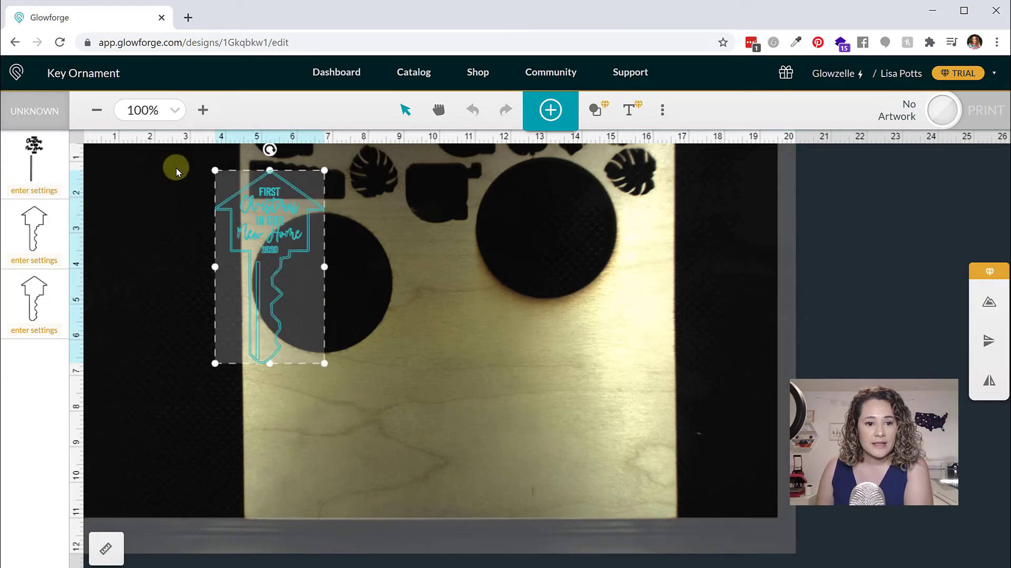
left_click_drag(174, 167, 428, 448)
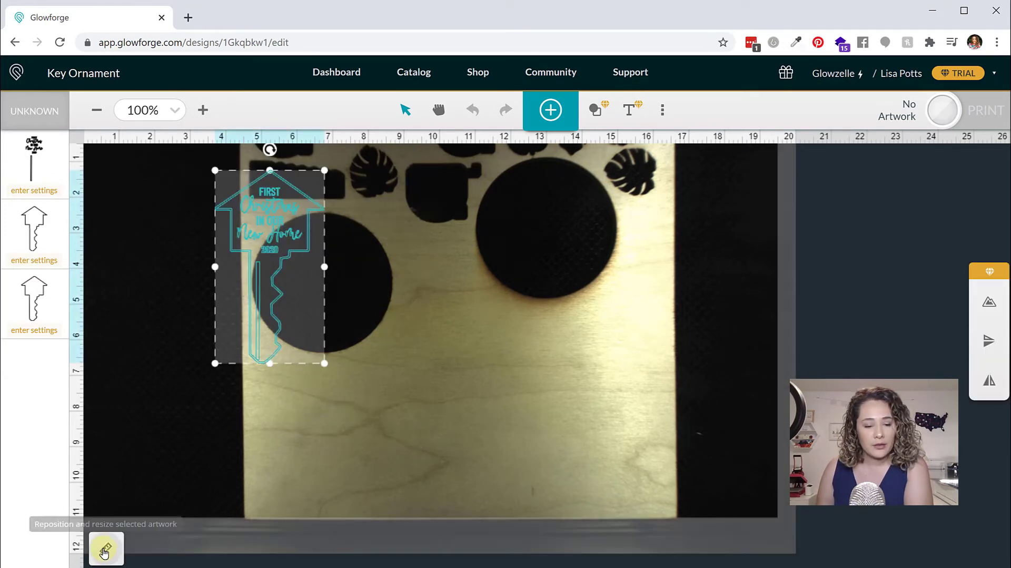
left_click(105, 549)
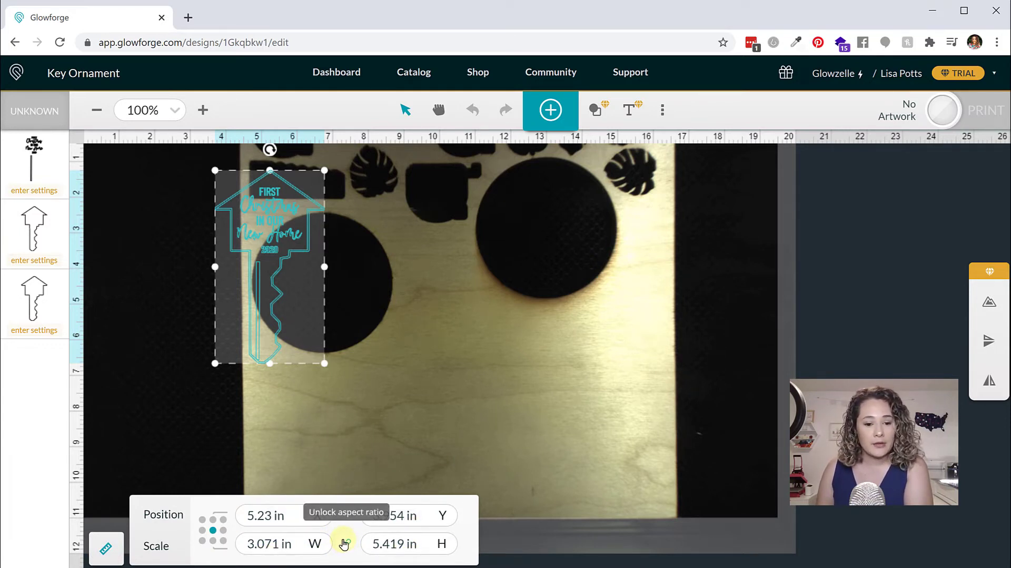
triple_click(427, 545)
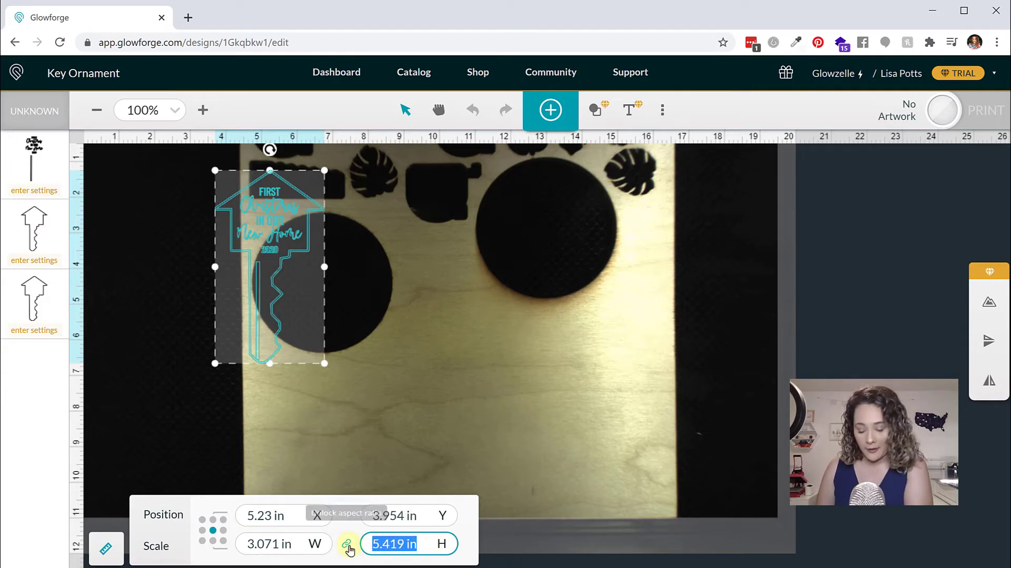
type("3")
key("Return")
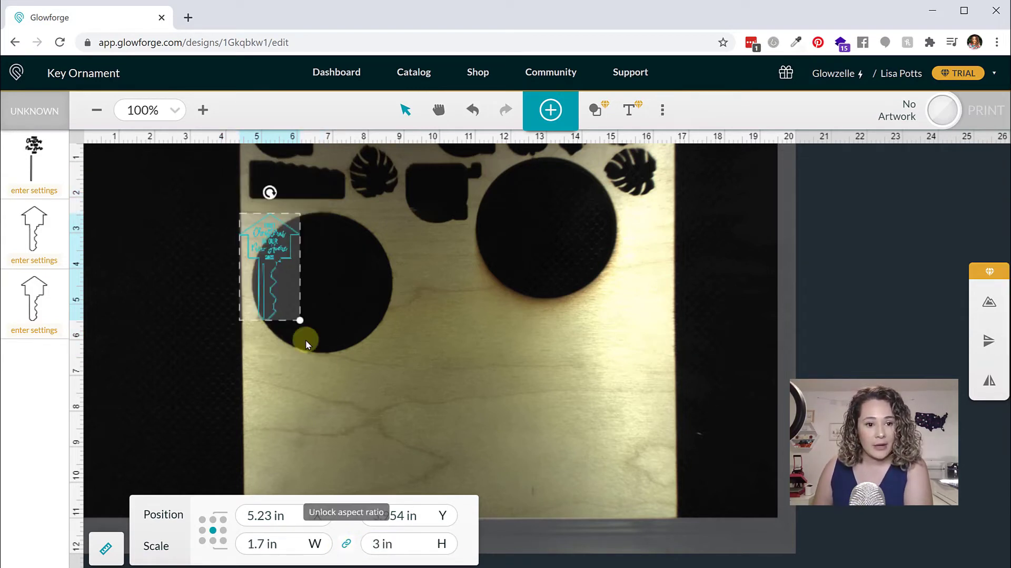
left_click_drag(267, 280, 431, 300)
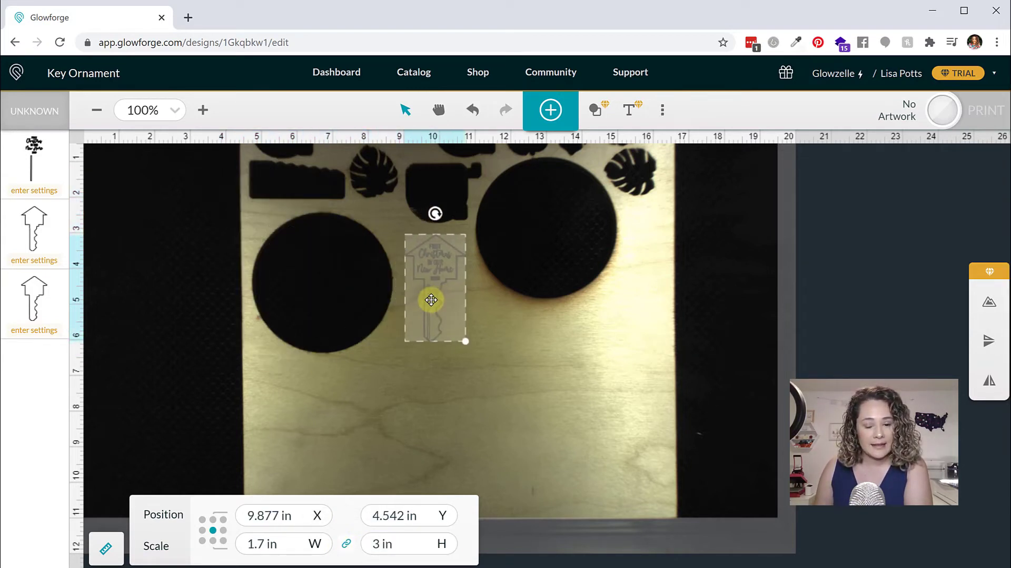
left_click(473, 400)
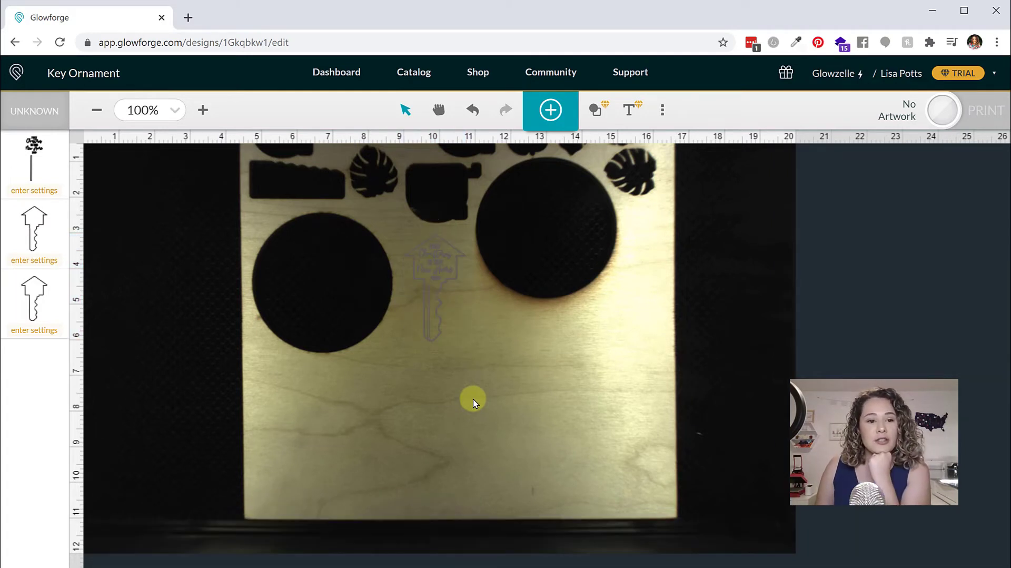
- Set the lettering and groove layer to Engrave with the custom birch_2 setting, and check that setting's details
left_click(42, 159)
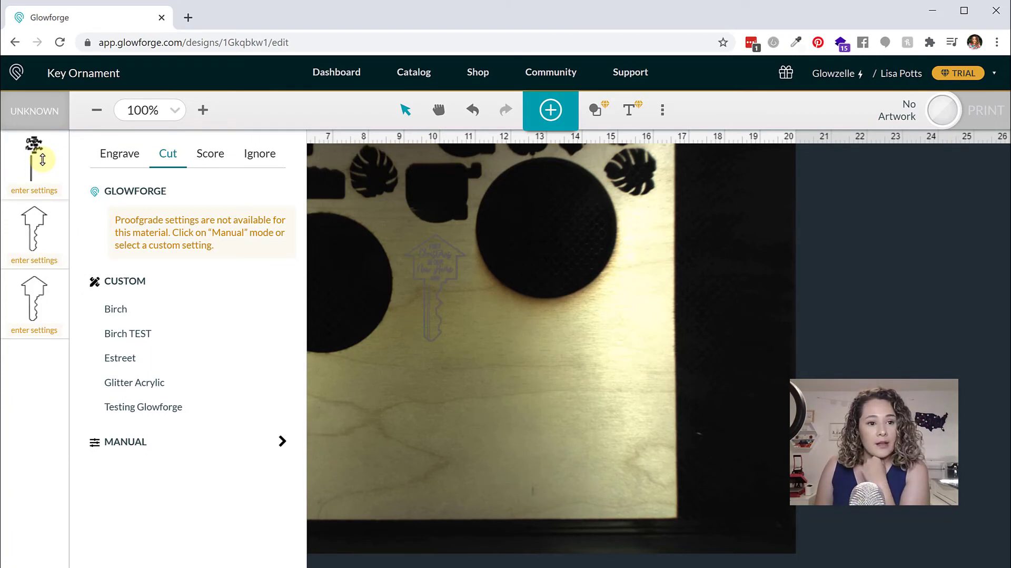
left_click(118, 154)
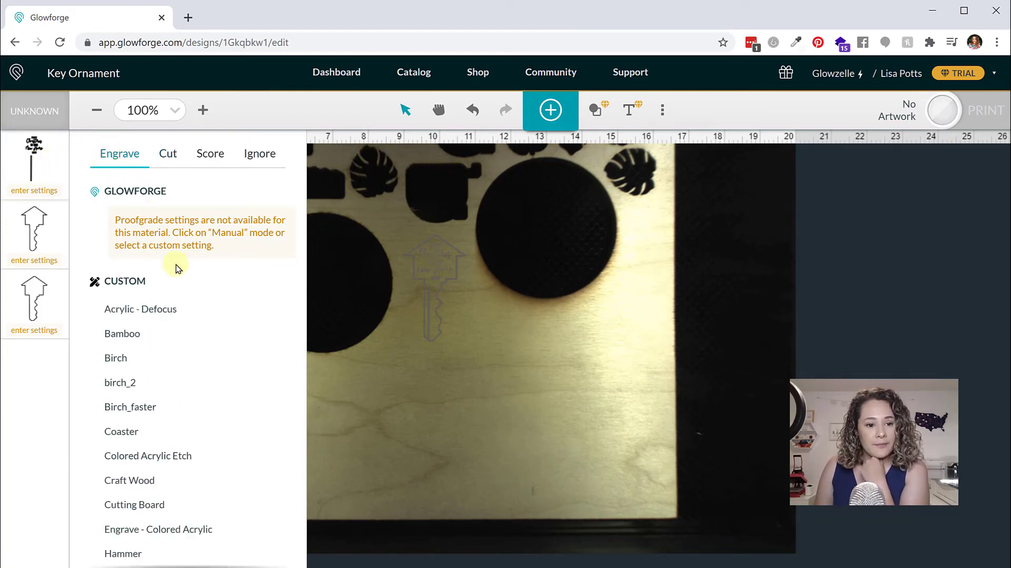
left_click(120, 383)
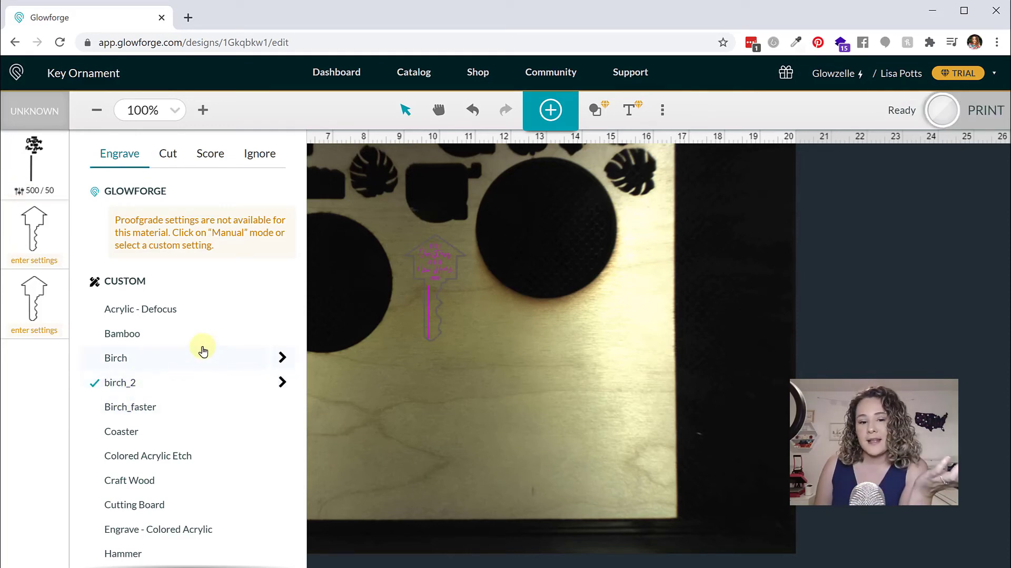
left_click(283, 383)
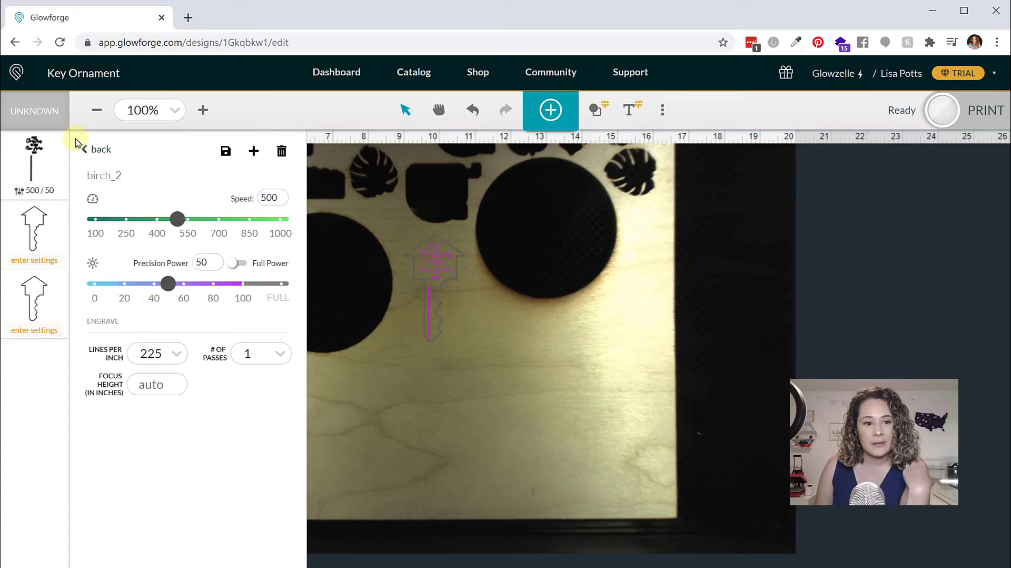
left_click(91, 150)
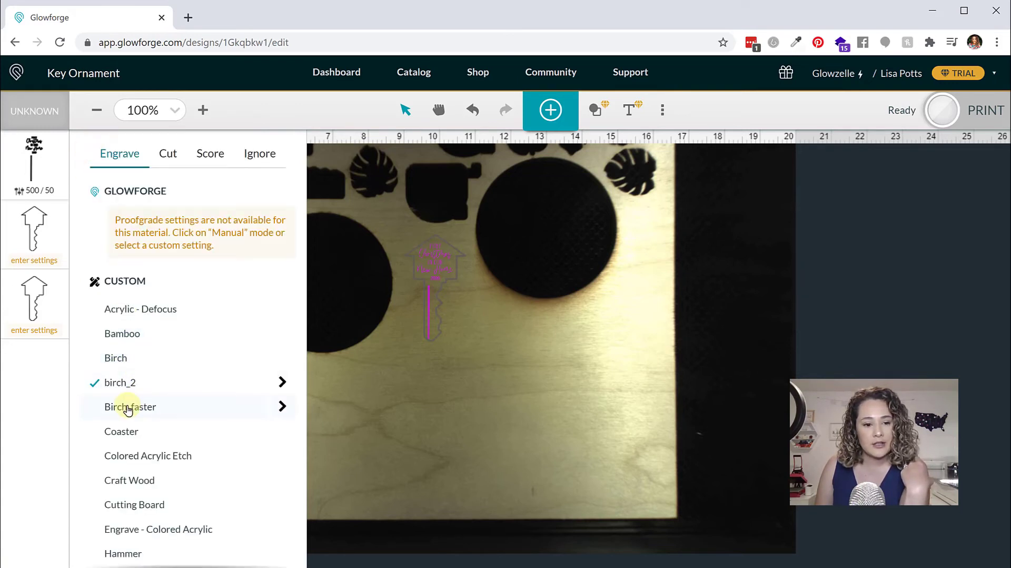
- Compare the custom Birch_faster and Birch engrave settings for the lettering layer, and choose birch_2
left_click(284, 405)
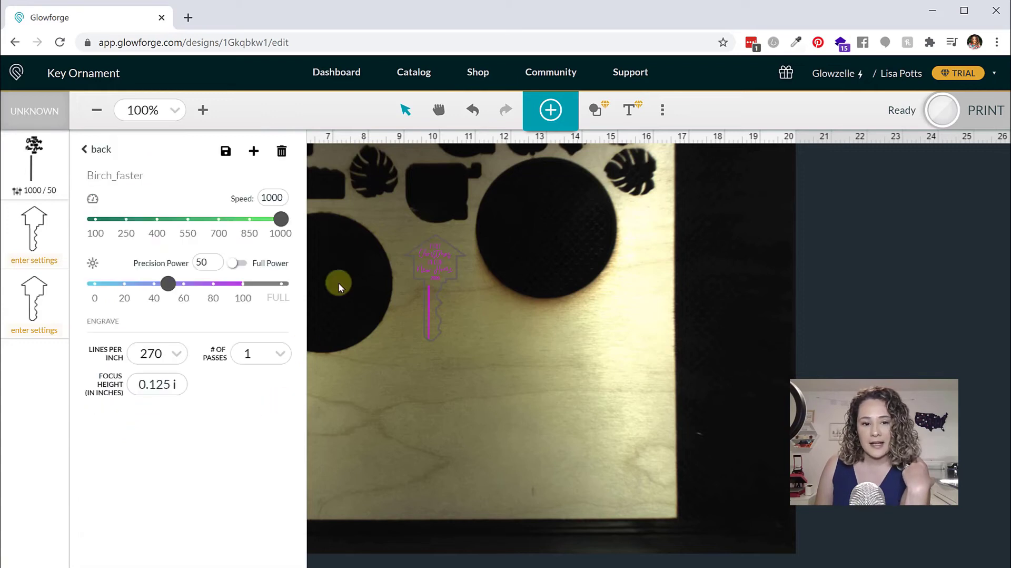
left_click(90, 151)
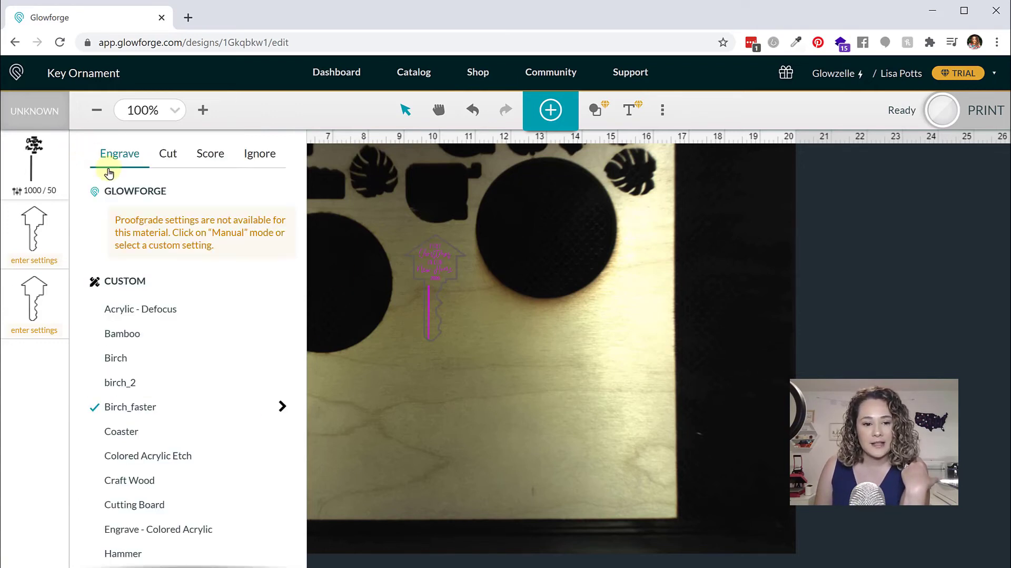
left_click(133, 361)
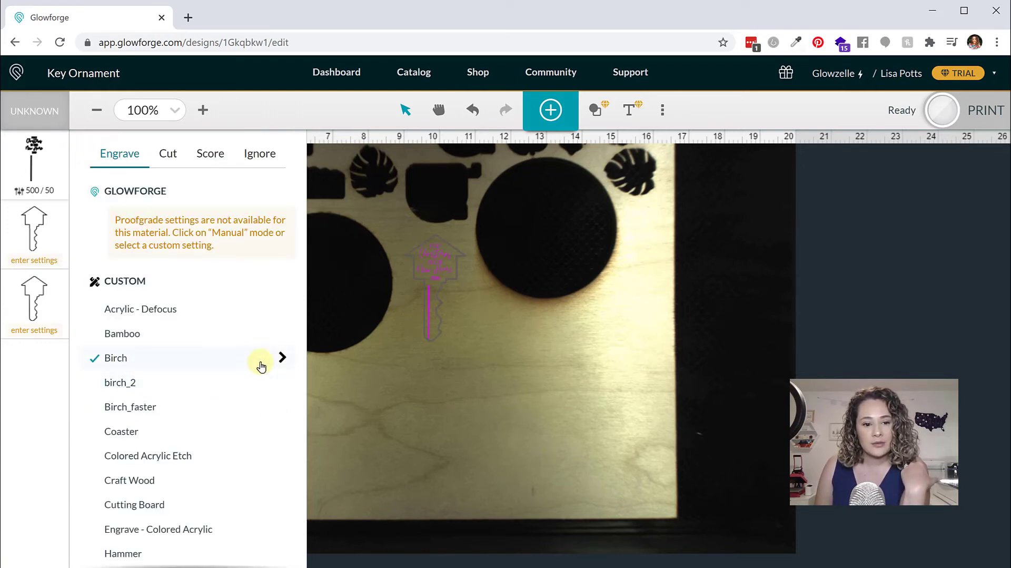
left_click(281, 357)
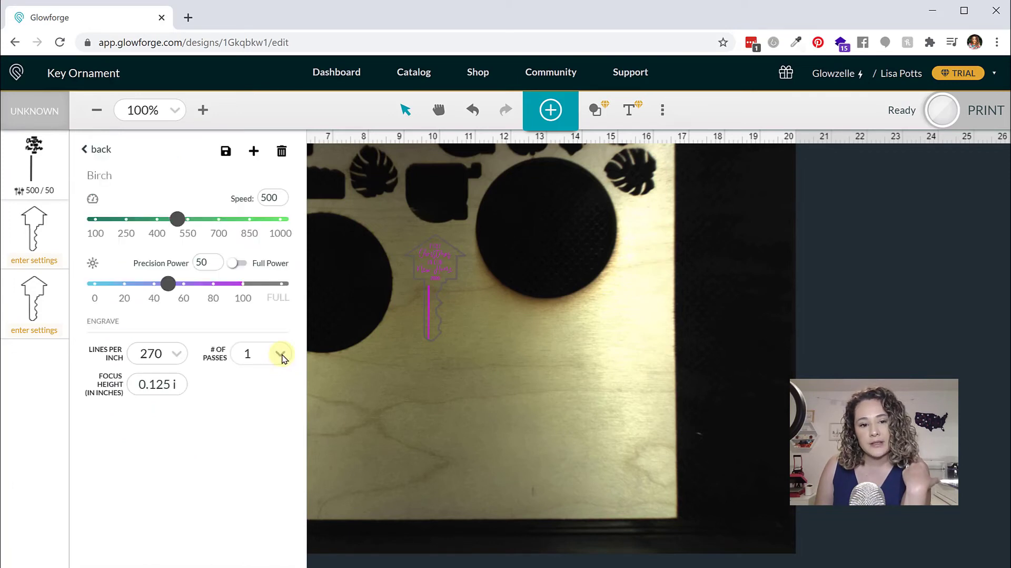
left_click(89, 149)
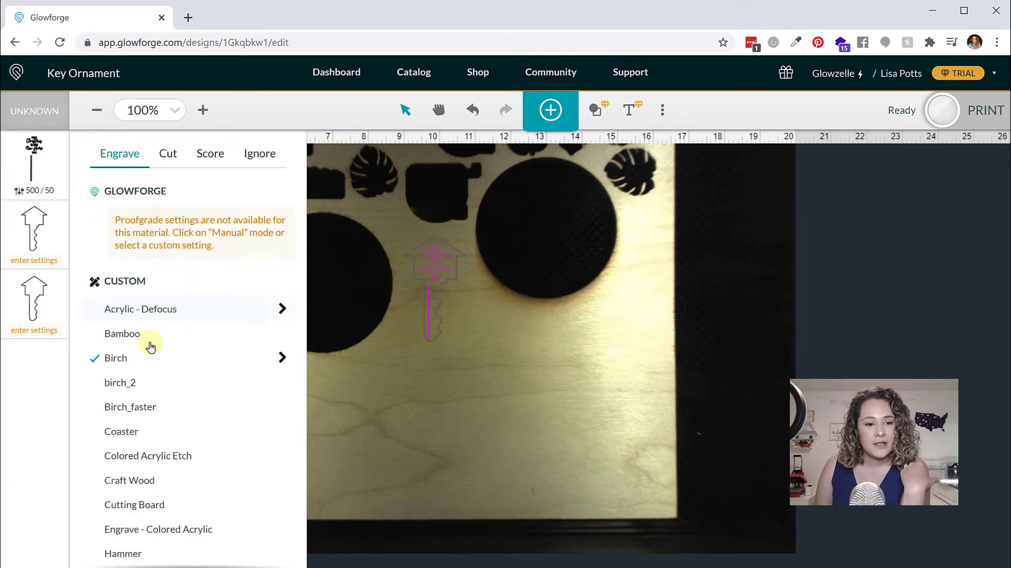
left_click(141, 381)
left_click(33, 229)
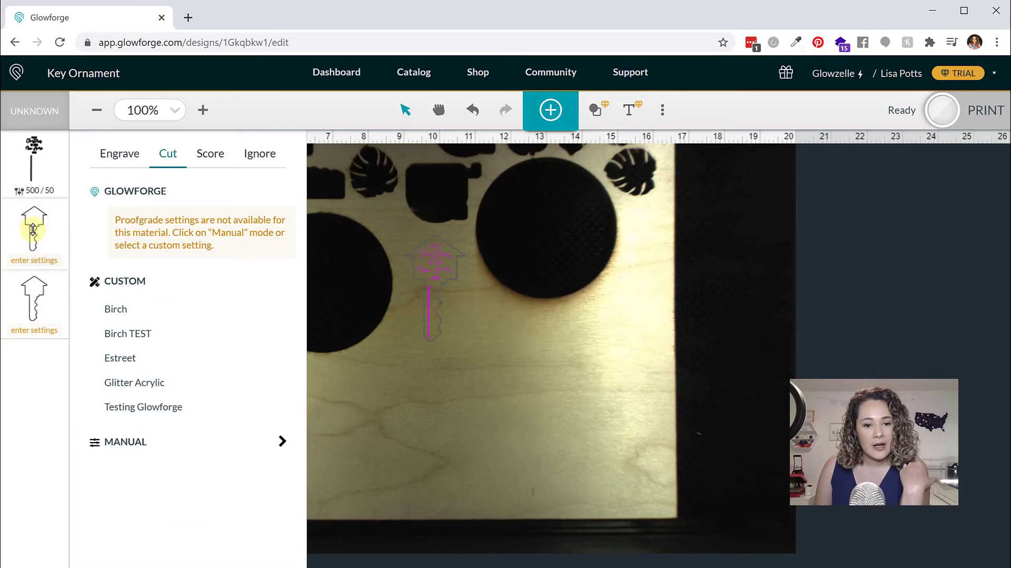
left_click(437, 385)
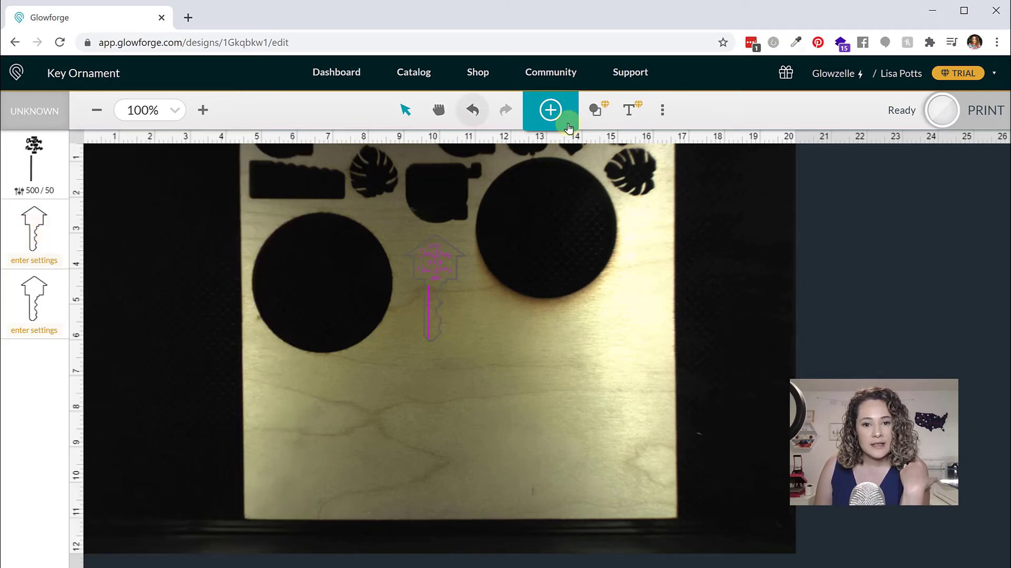
left_click(198, 114)
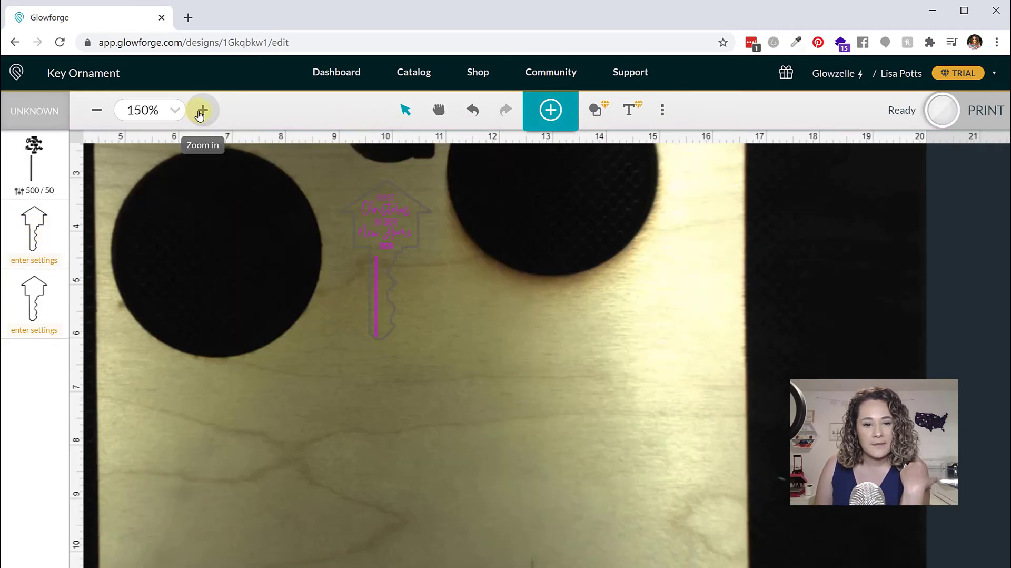
left_click(198, 115)
left_click(200, 115)
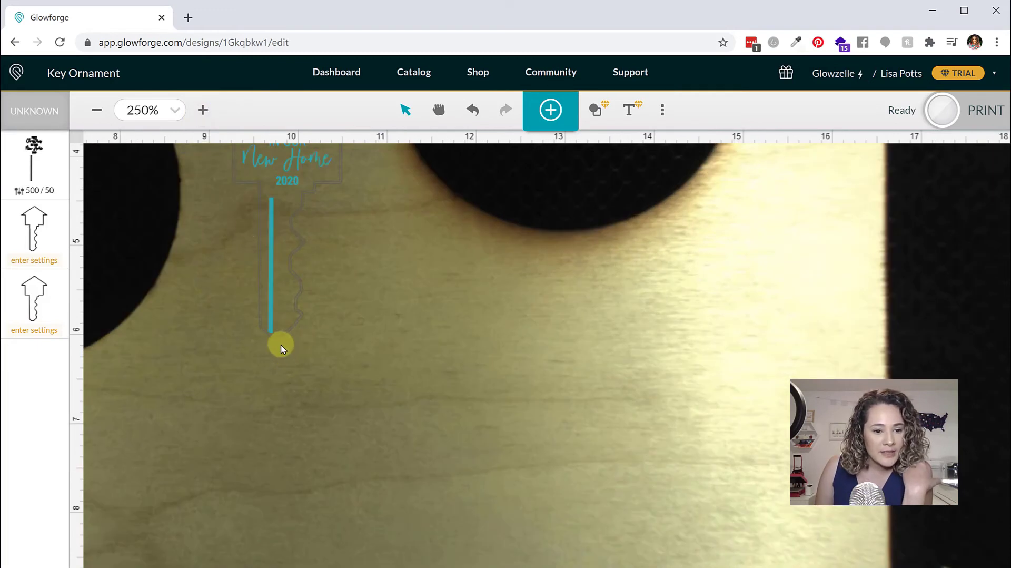
left_click(280, 343)
left_click_drag(281, 342, 288, 354)
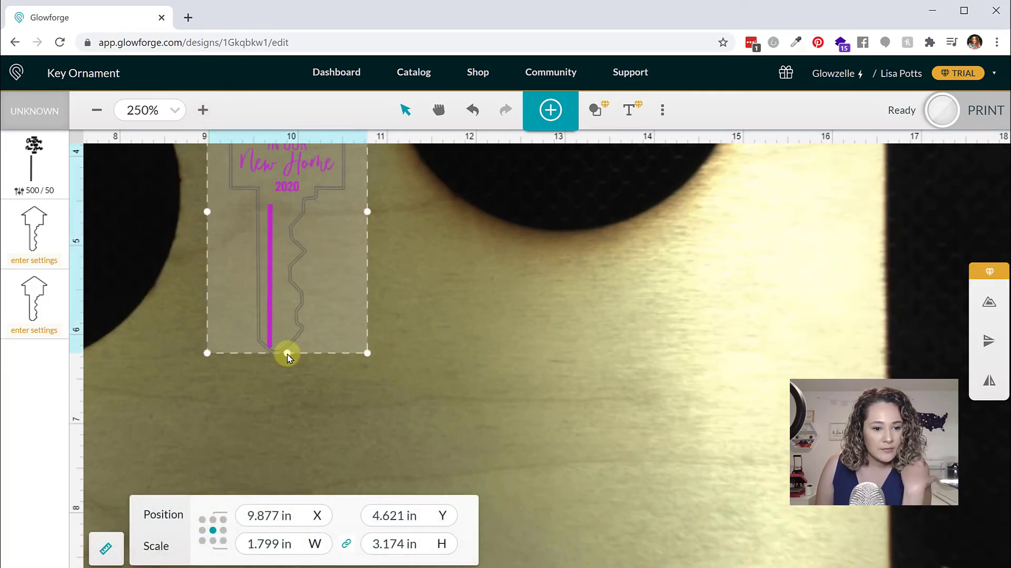
key("ctrl+z")
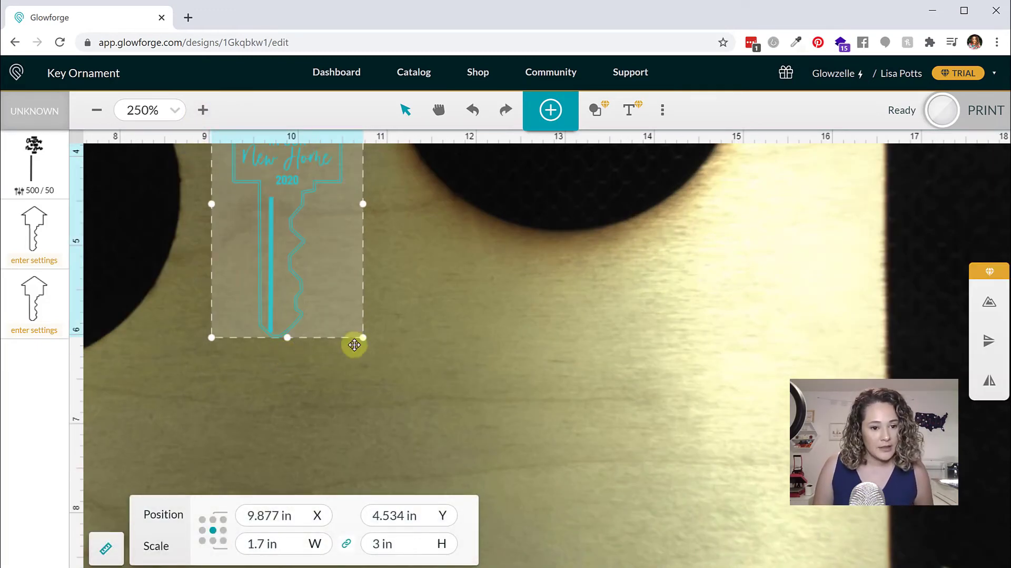
left_click(307, 329)
left_click(304, 318)
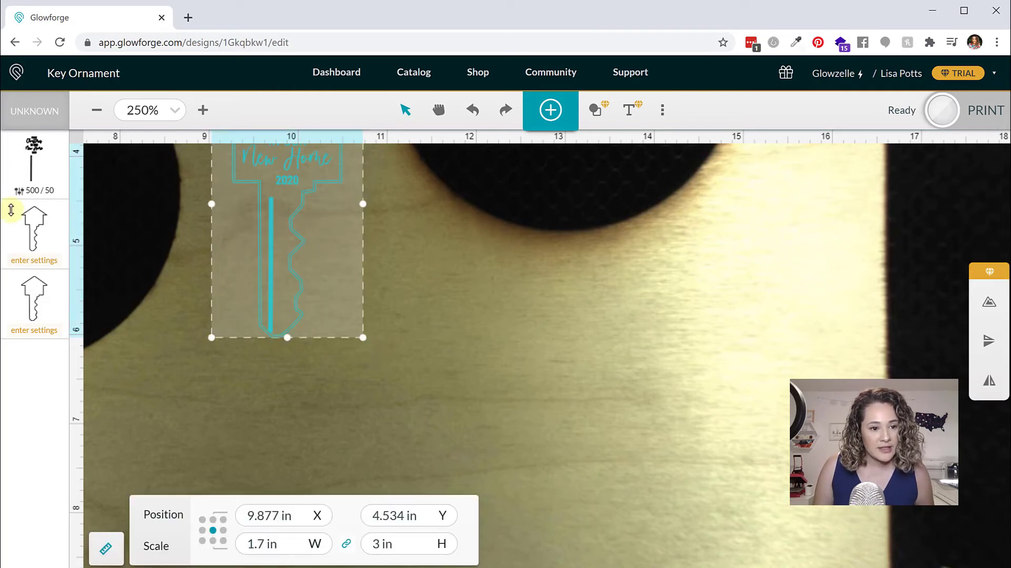
- Set the first key outline layer to Score with the custom Birch setting
left_click(32, 226)
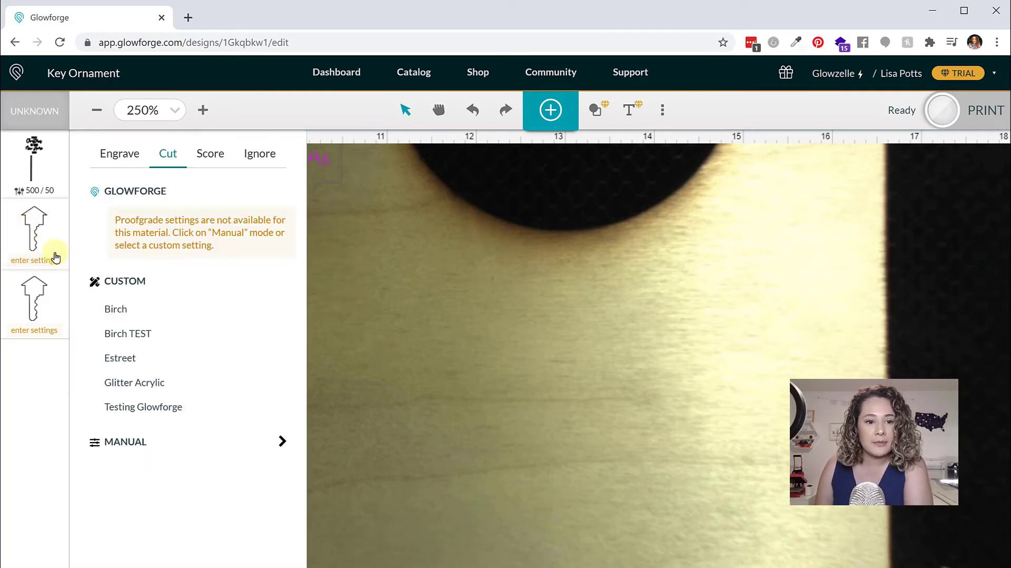
left_click(214, 154)
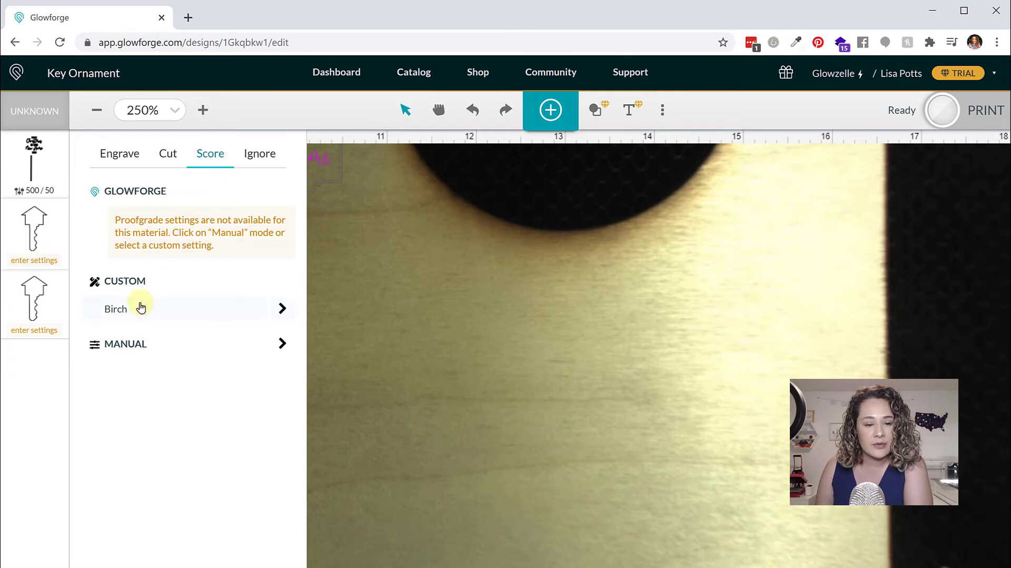
left_click(484, 376)
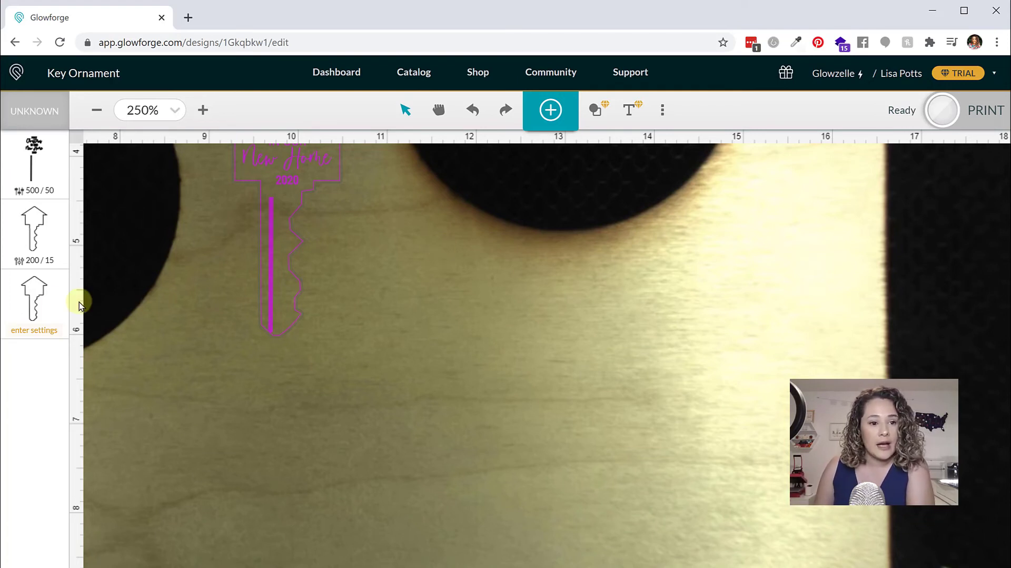
- Set the second key outline layer to Cut with the custom Birch setting and change its focus height to auto
left_click(33, 295)
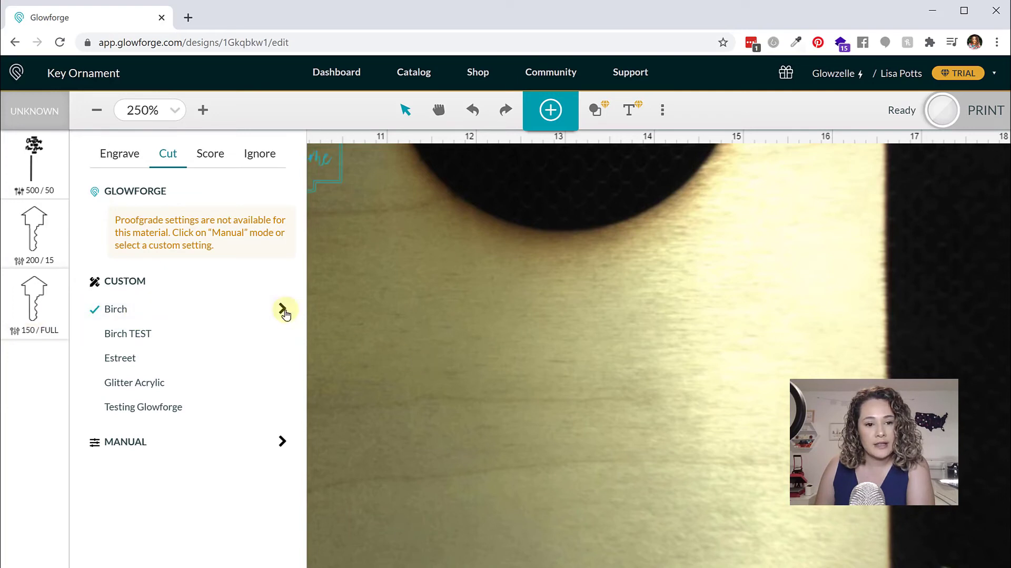
left_click(283, 309)
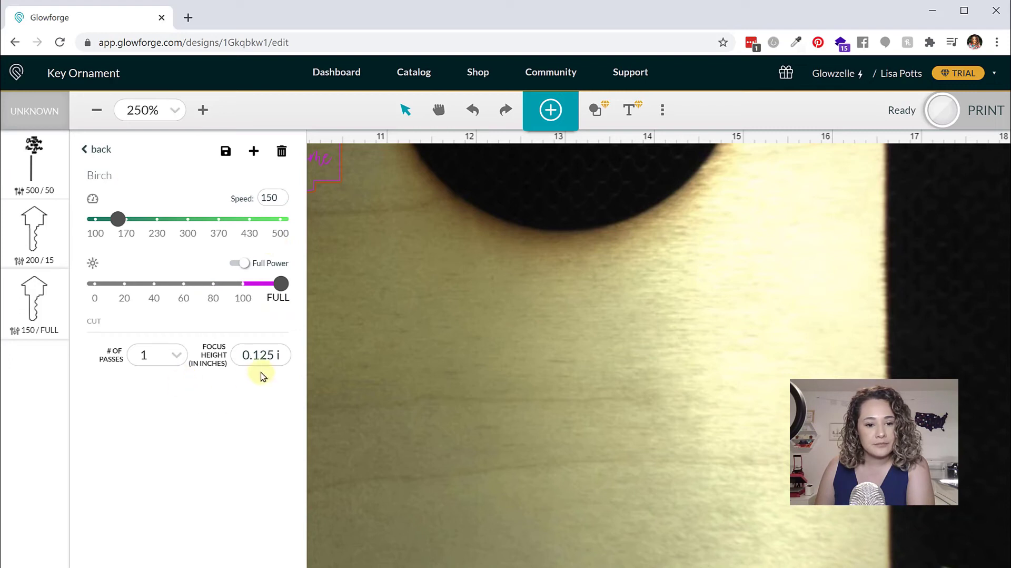
left_click(245, 357)
type("au")
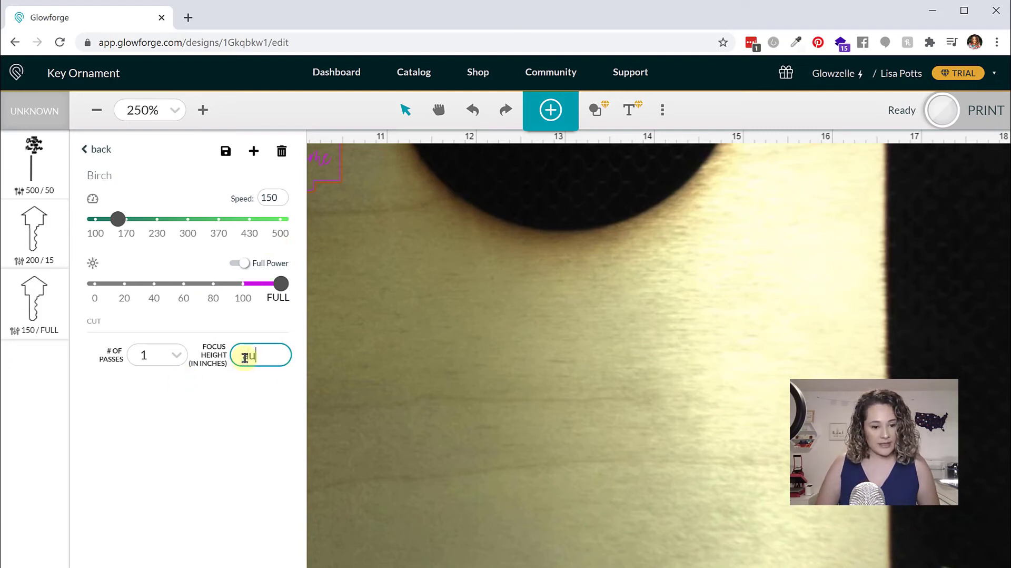
left_click(86, 151)
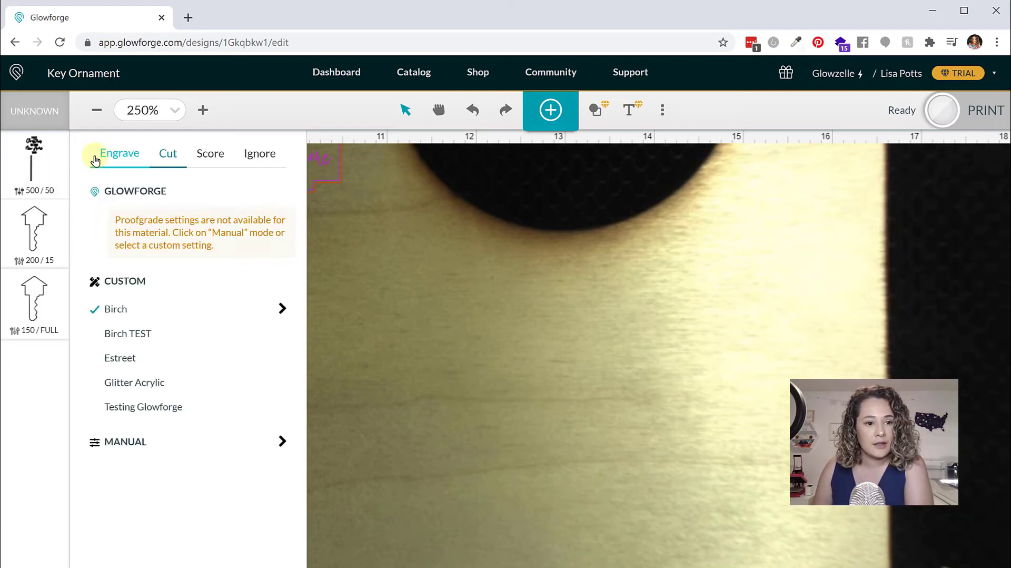
- Review the Birch score settings of the first key outline layer and the engrave settings of the lettering layer
left_click(33, 257)
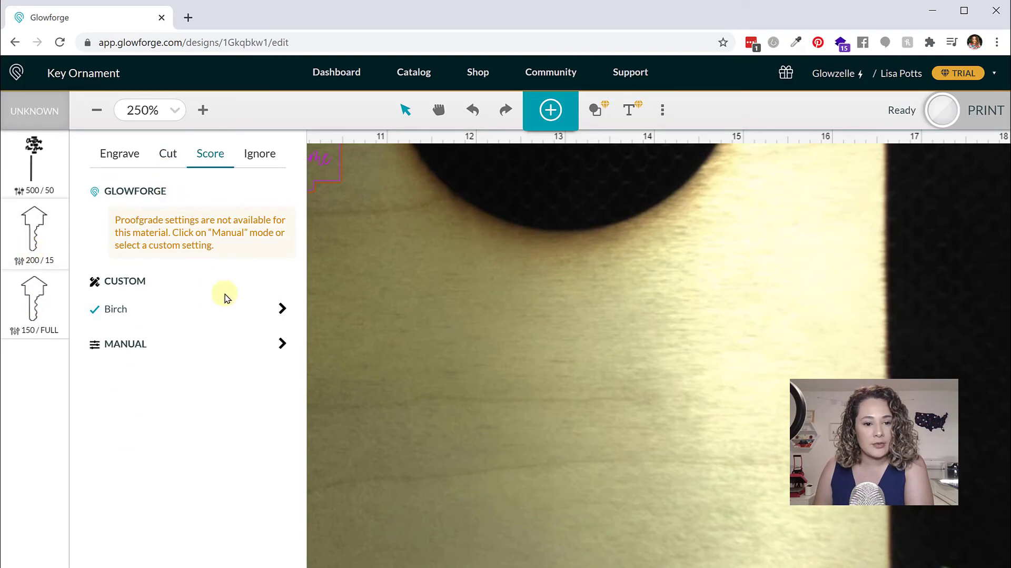
left_click(280, 309)
left_click(451, 356)
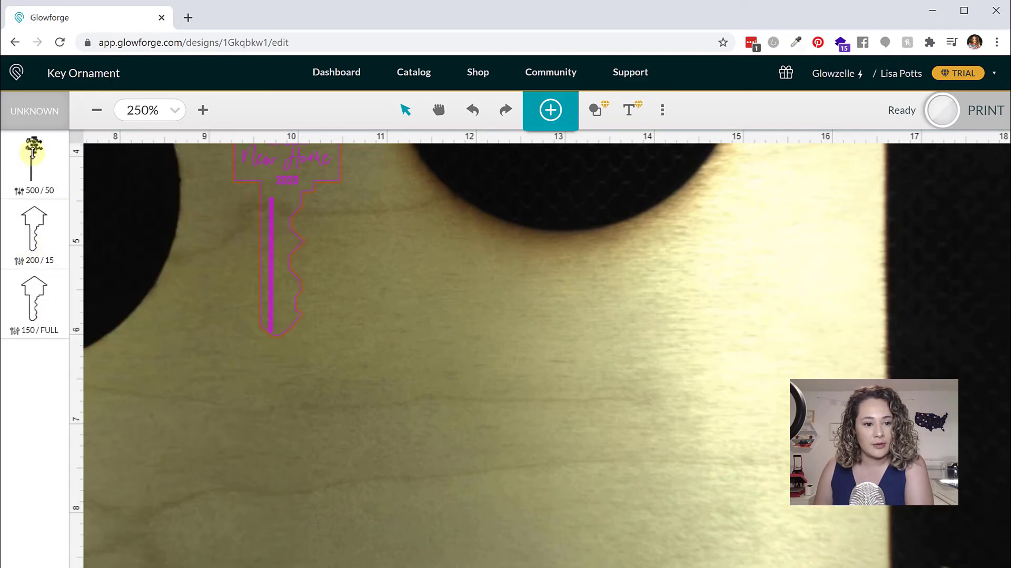
left_click(33, 153)
left_click(467, 393)
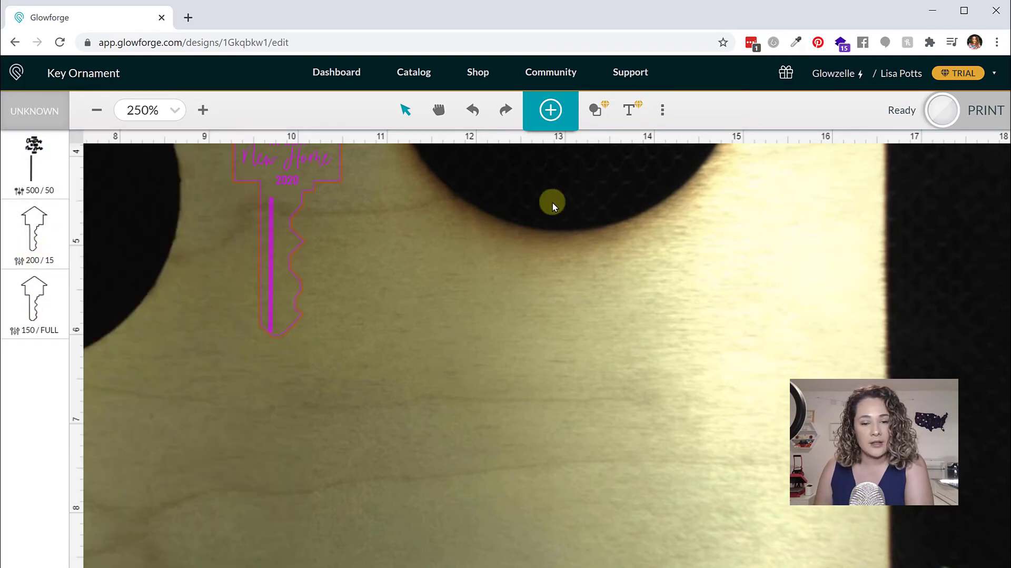
- Insert a circle shape and shrink it proportionally to about 0.142 in, placed over the large round cutout beside the key's roof
left_click(95, 110)
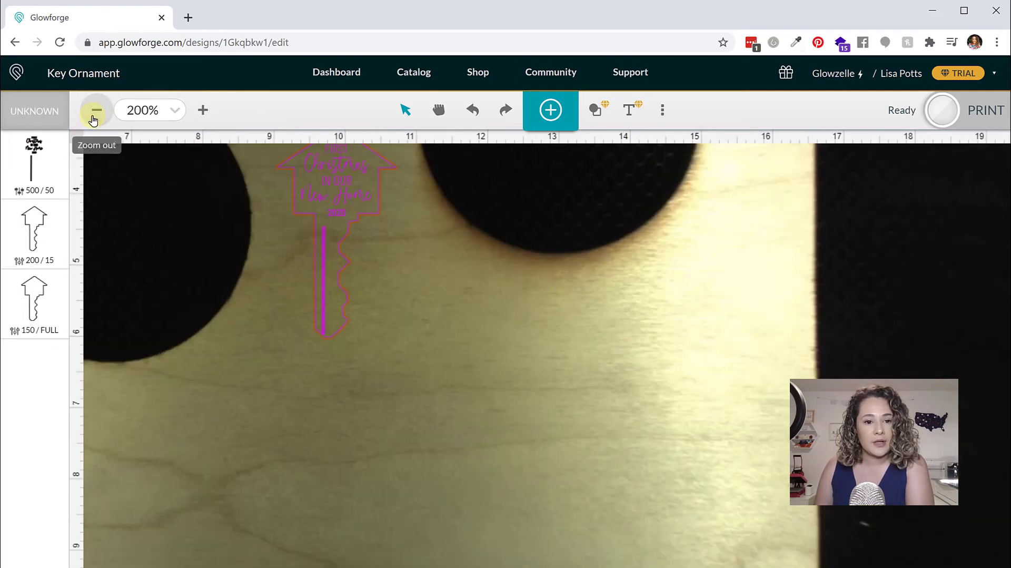
left_click(95, 110)
left_click(203, 110)
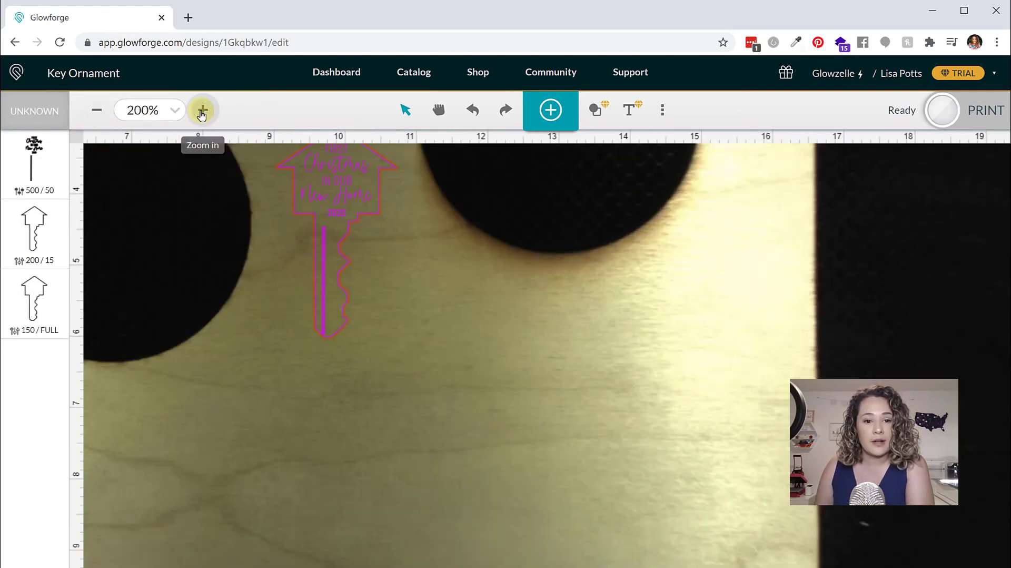
left_click(202, 110)
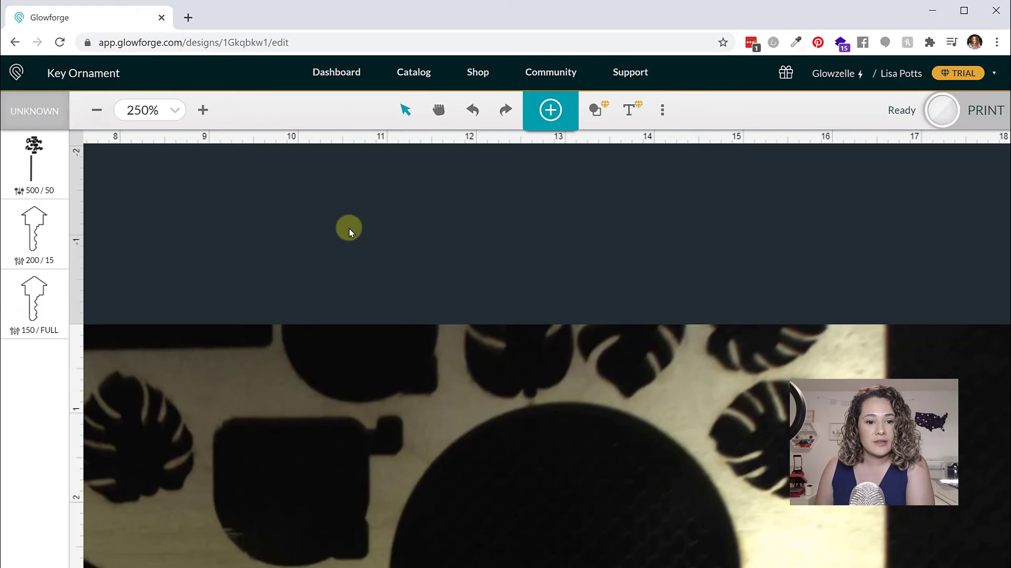
scroll(357, 253, "up", 3)
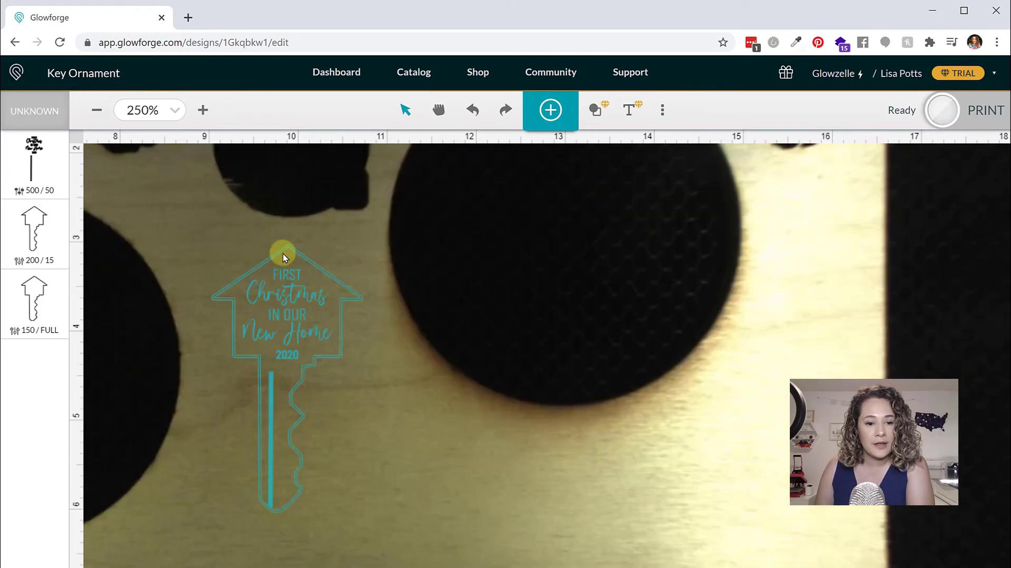
left_click(596, 110)
left_click(595, 144)
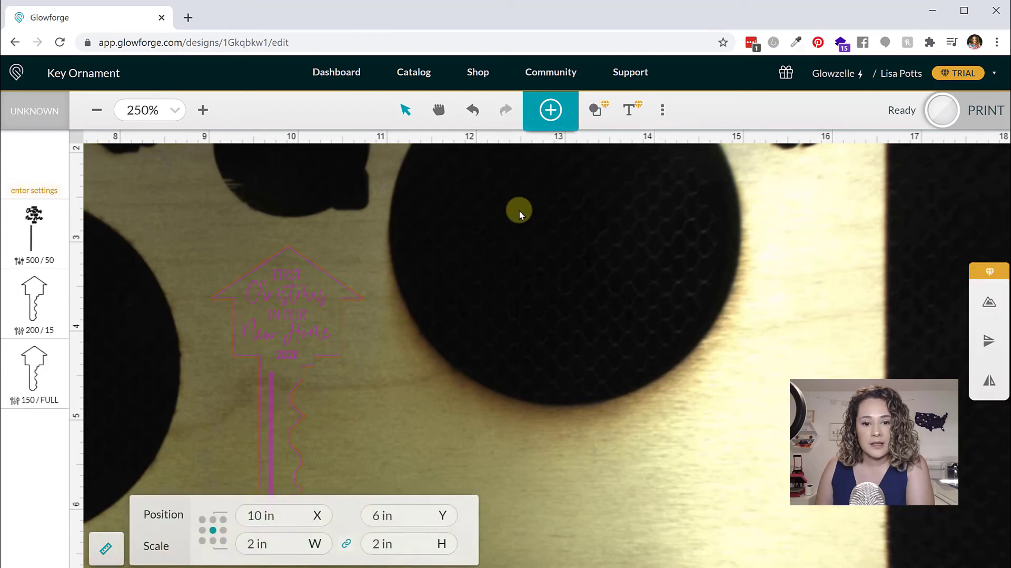
left_click_drag(590, 401, 481, 296)
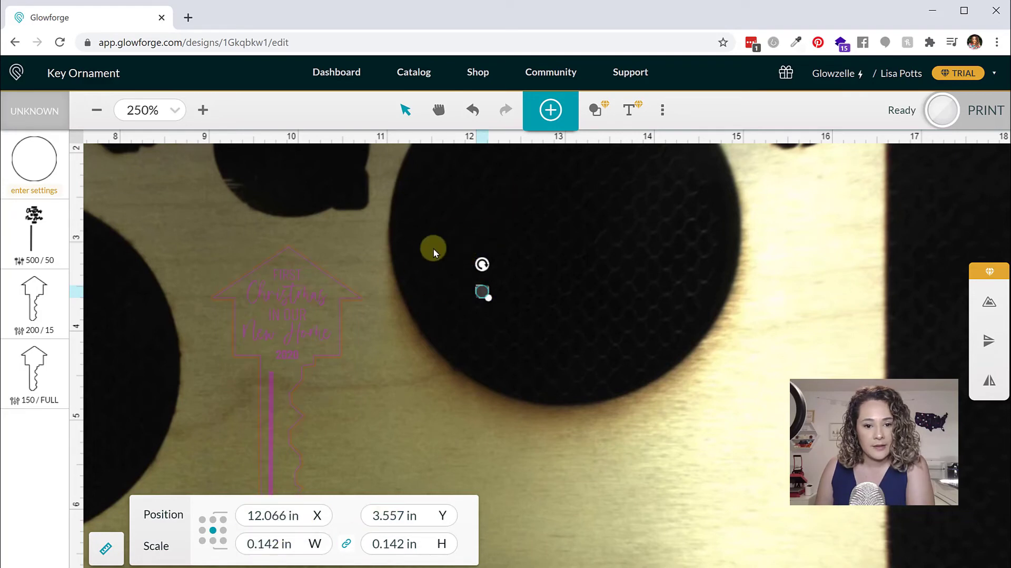
- Move the small circle inside the key's roof peak above the word FIRST, at about X 9.886 in, Y 3.196 in
left_click(487, 295)
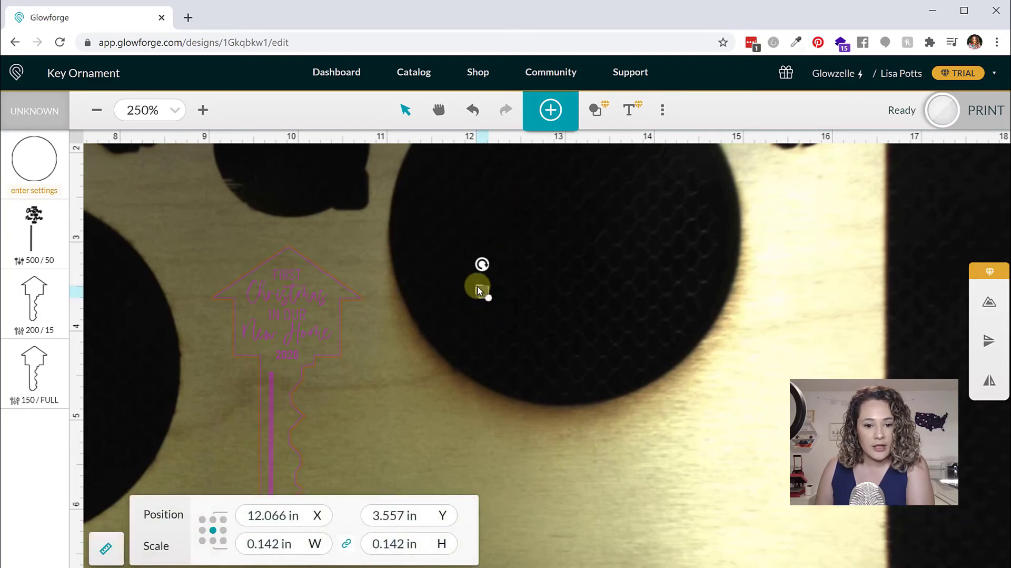
left_click_drag(478, 287, 286, 255)
left_click(201, 110)
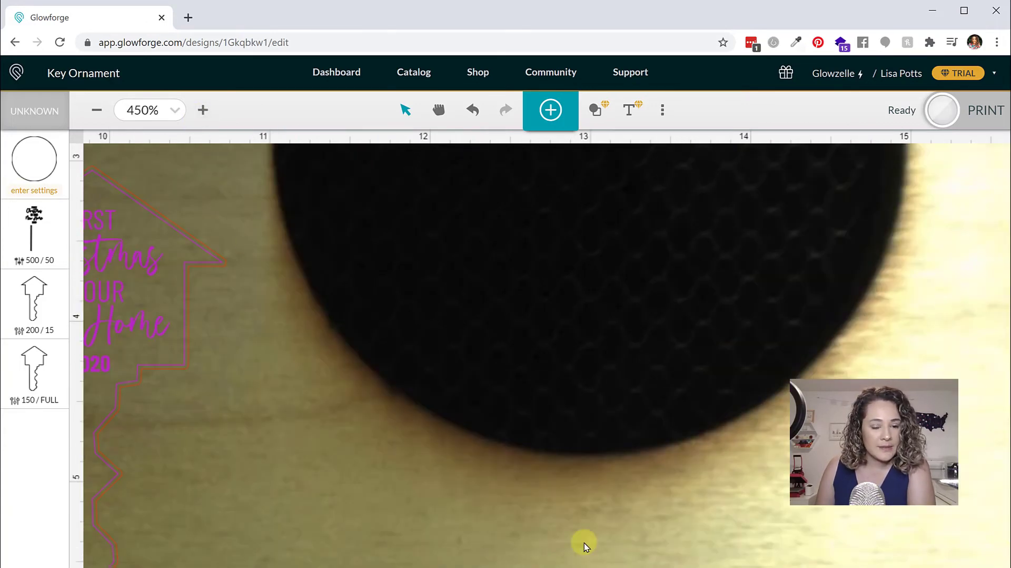
scroll(316, 318, "down", 5)
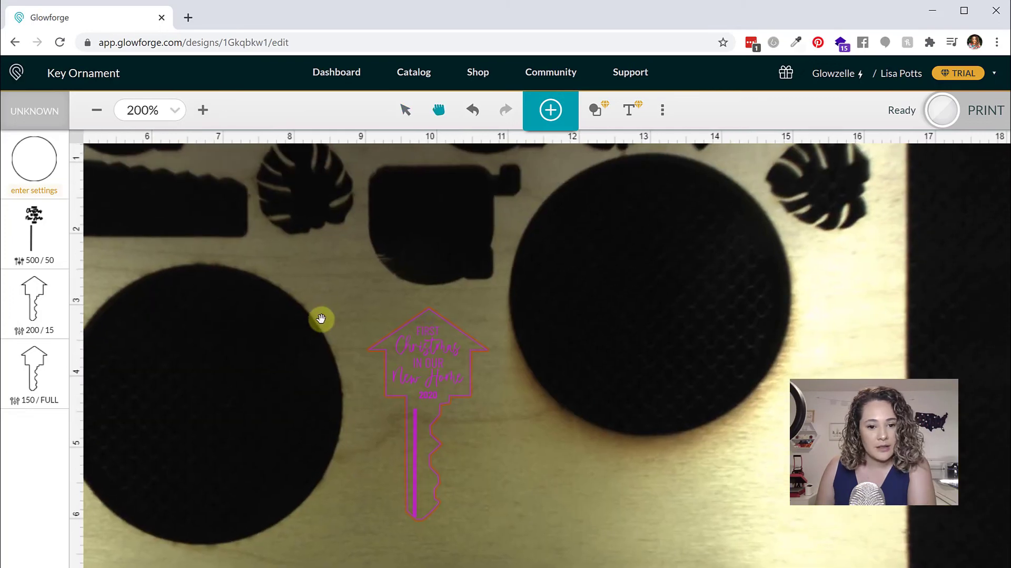
left_click(203, 110)
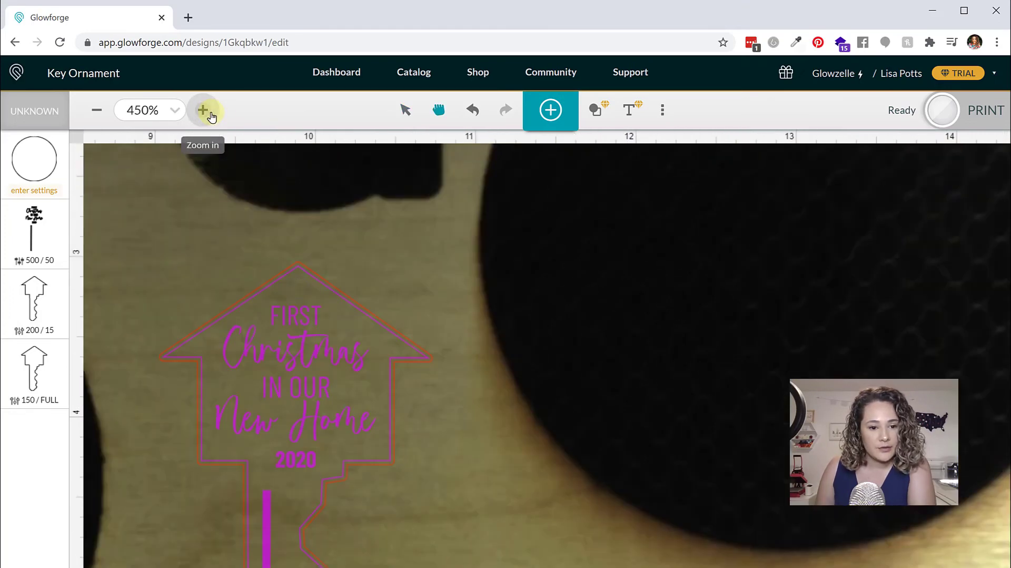
left_click(405, 110)
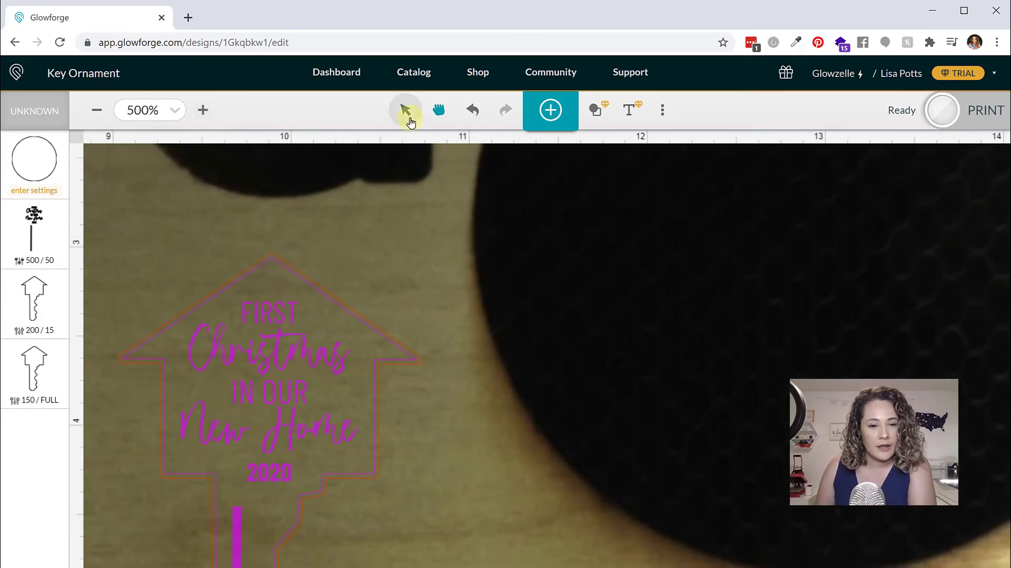
left_click(271, 281)
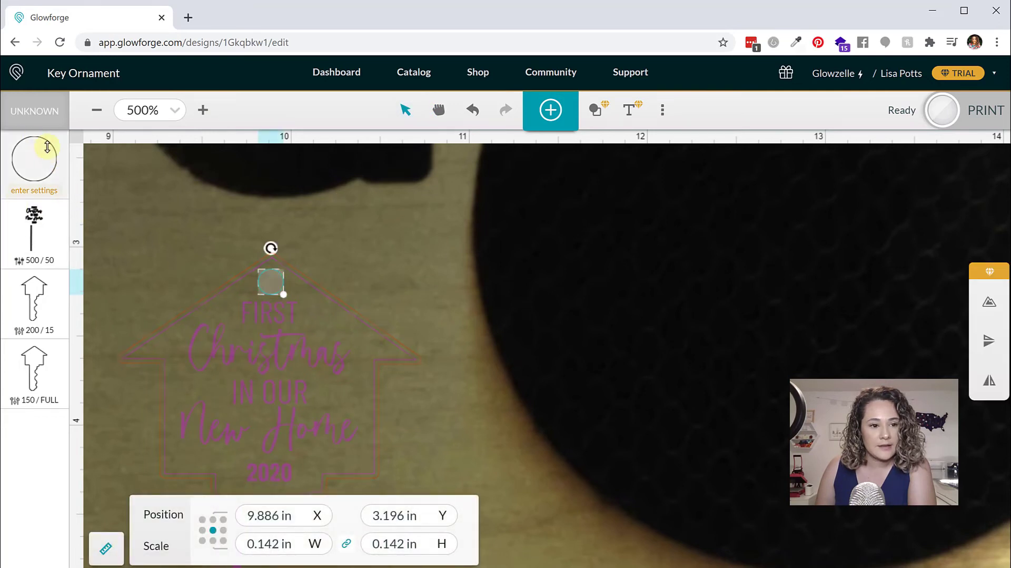
- Set the circle layer to Cut with the custom Birch setting
left_click(25, 153)
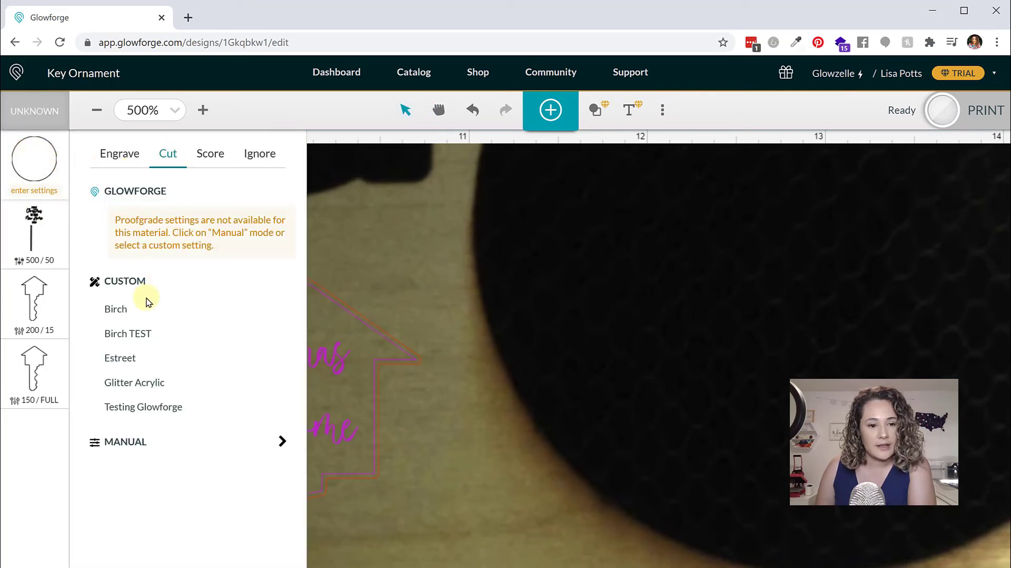
left_click(118, 310)
left_click(374, 233)
- Shrink the circle to 0.125 in and centre it under the roof peak above the lettering
left_click(264, 284)
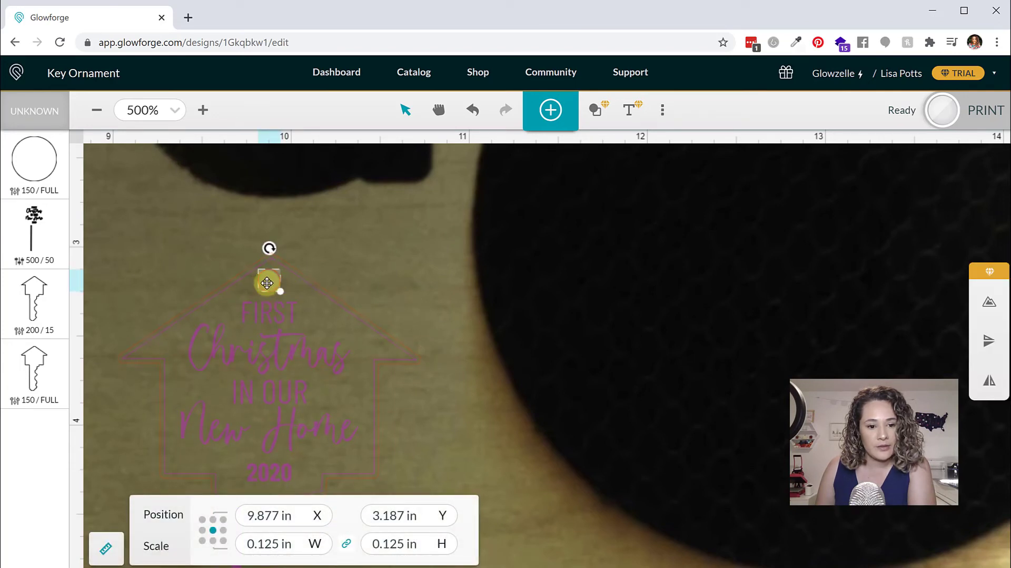
left_click_drag(267, 279, 269, 286)
left_click(340, 262)
left_click(347, 231)
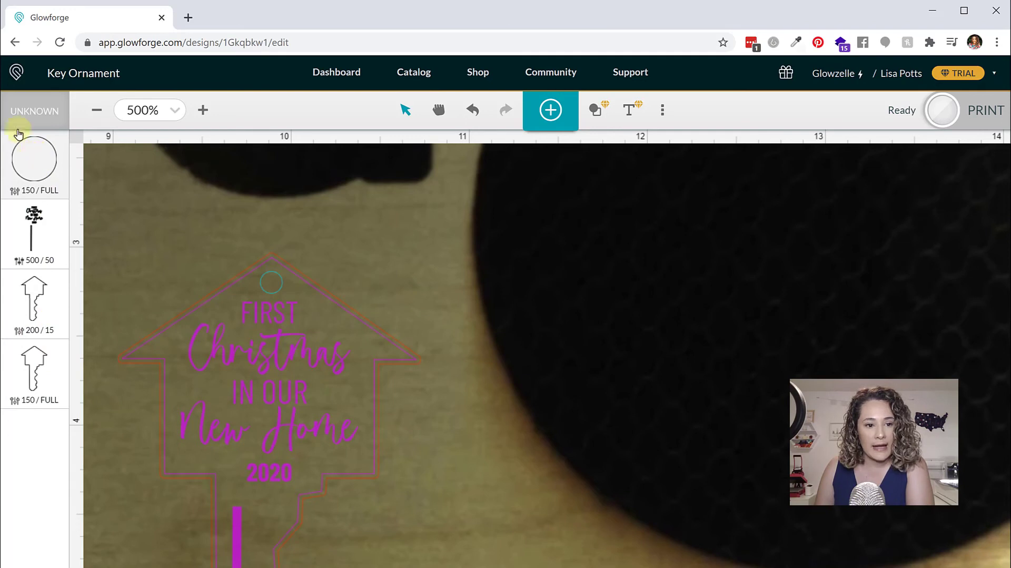
- Reorder the layers so that the circle cut comes last, after the key outline cut
left_click_drag(38, 165, 12, 409)
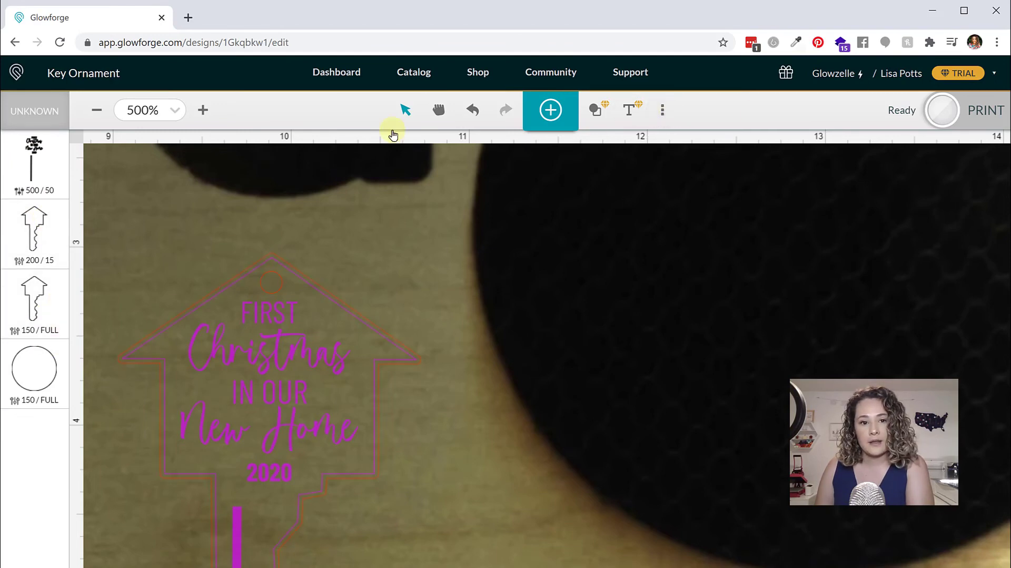
- Run Set Focus on the wood sheet to update the bed image around the key design
left_click(104, 110)
left_click(101, 112)
left_click(100, 114)
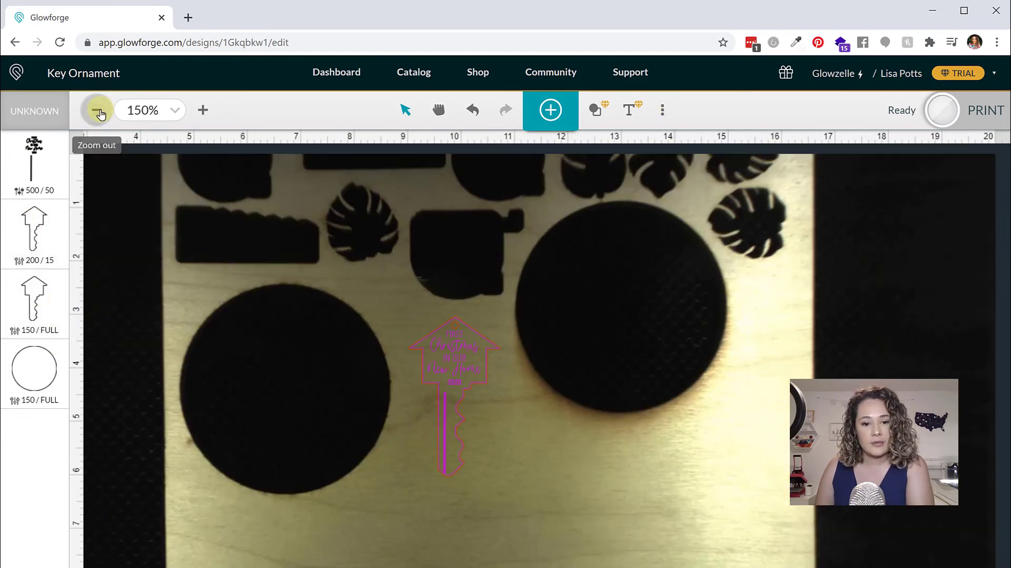
left_click(100, 114)
left_click(662, 110)
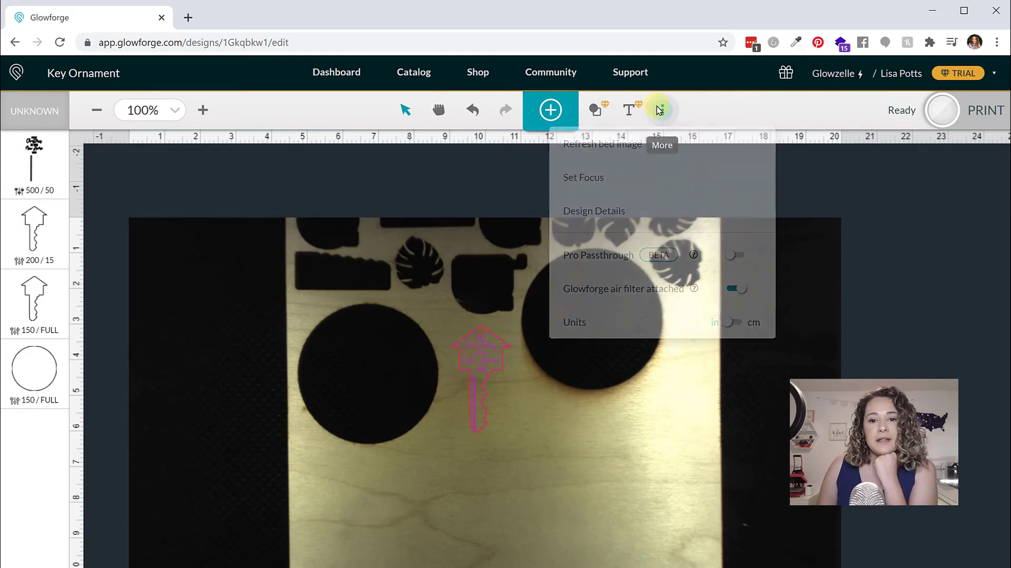
left_click(595, 186)
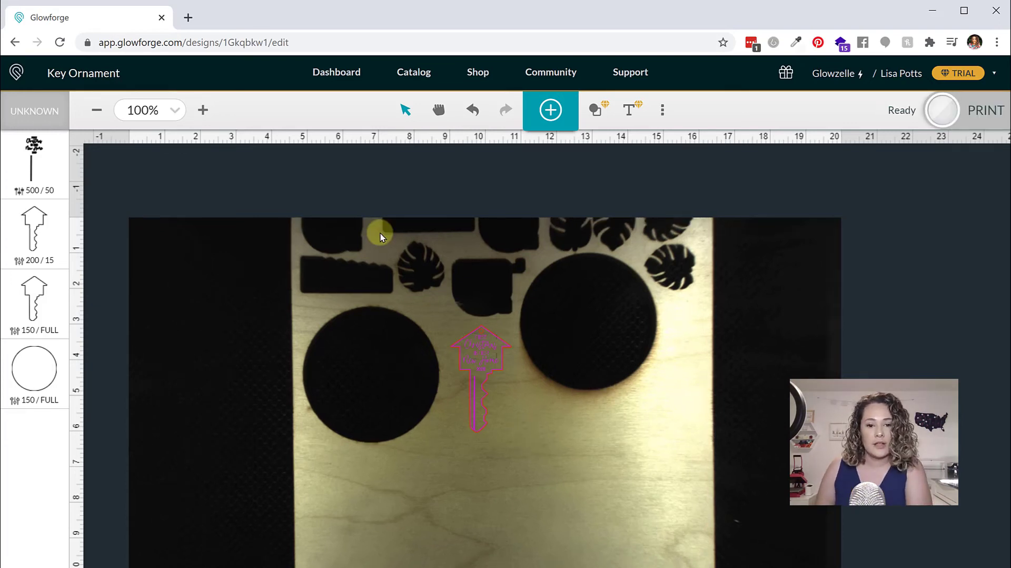
- Rotate the whole key ornament nearly upside down and fit it between the existing cutouts at about X 9.461 in, Y 3.537 in
left_click(507, 369)
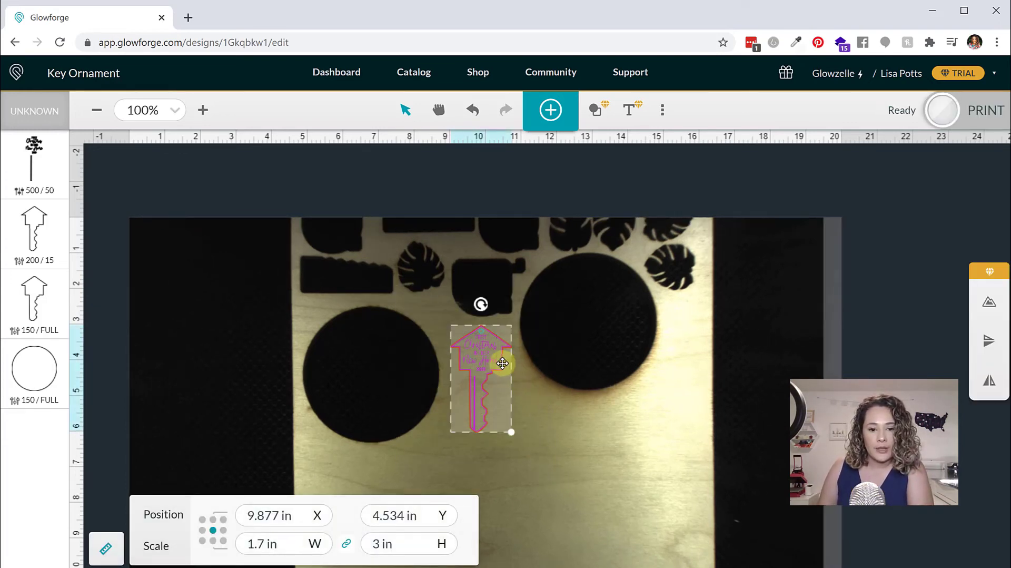
left_click_drag(500, 363, 491, 360)
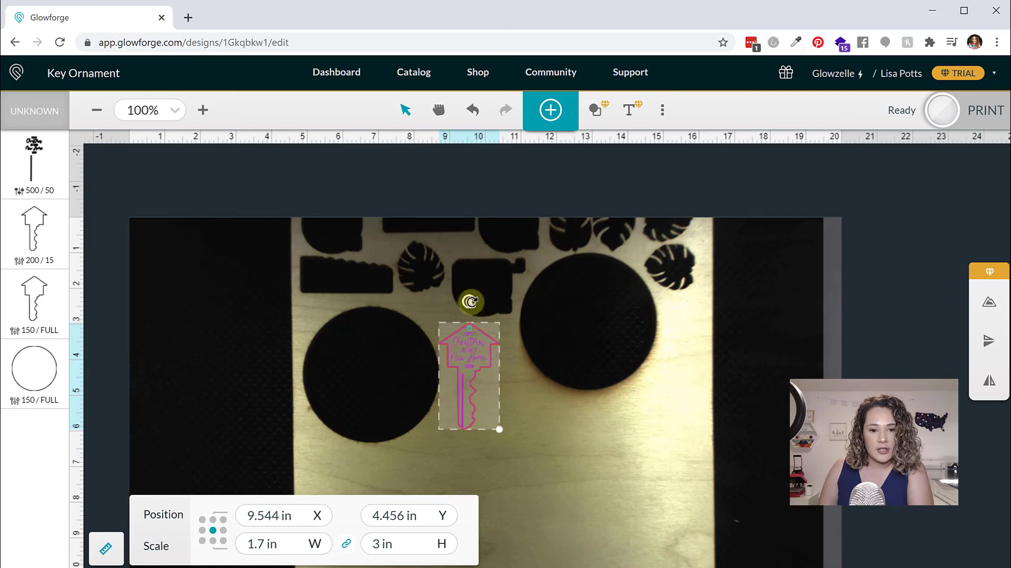
left_click_drag(468, 298, 514, 428)
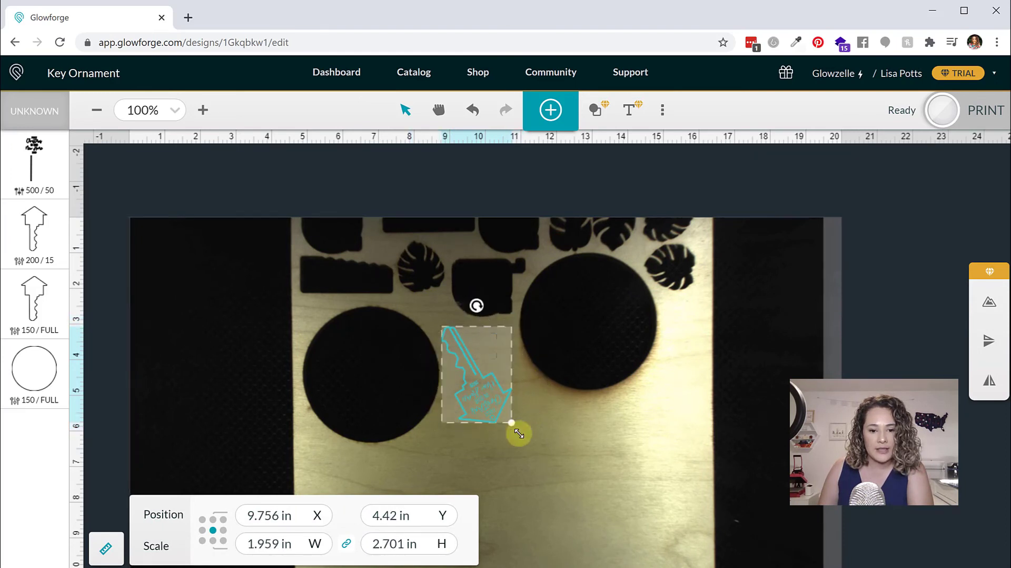
mouse_move(482, 386)
left_mouse_down()
mouse_move(478, 358)
mouse_move(481, 373)
left_mouse_up()
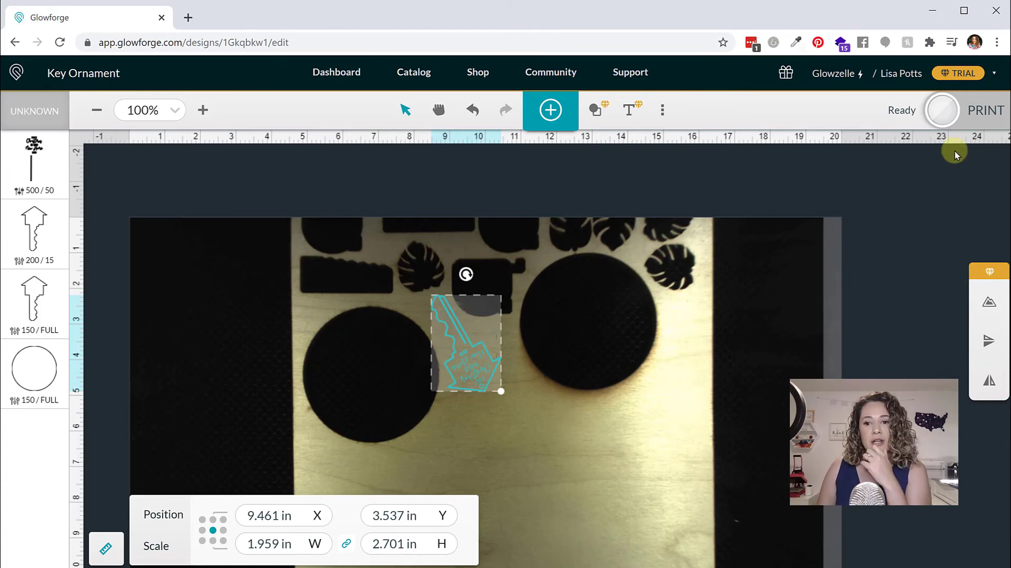
- Send the positioned key ornament to print
left_click(986, 111)
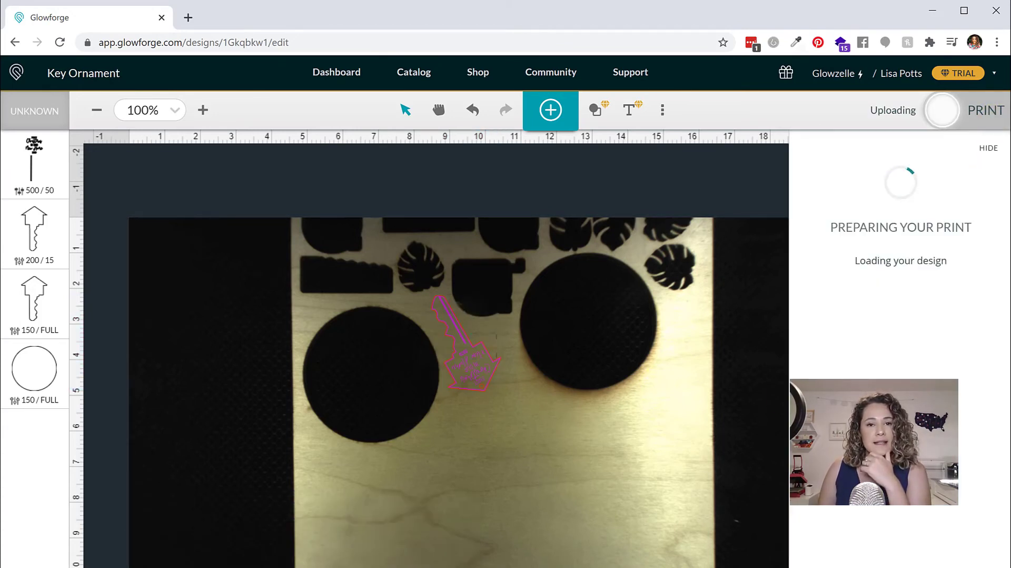